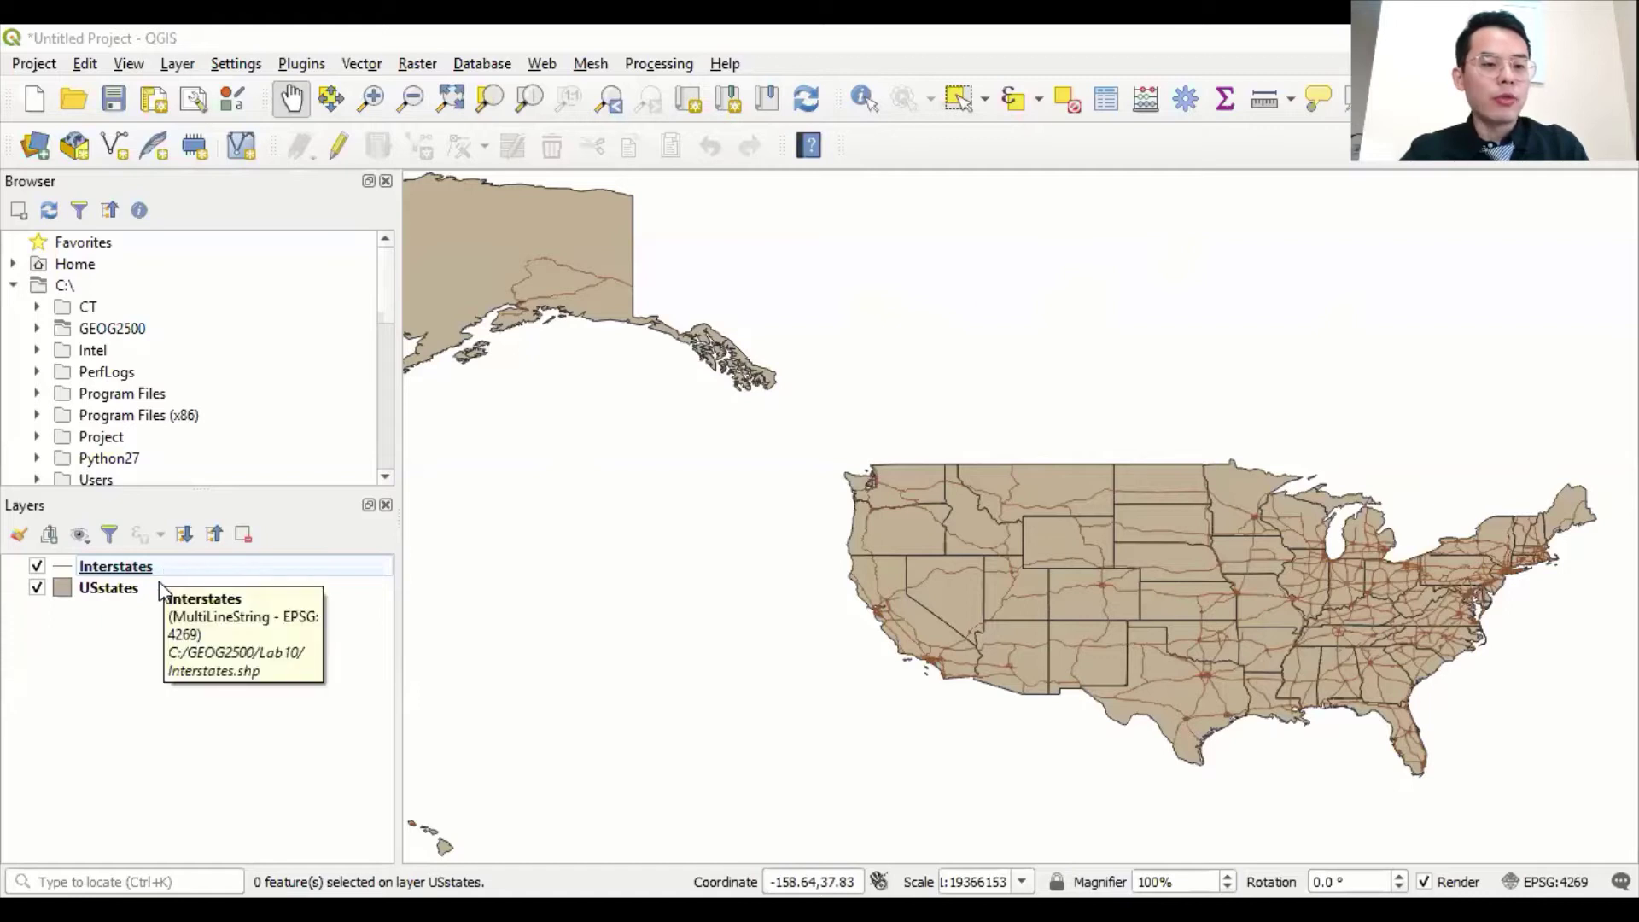
- Open the attribute table of the Interstates layer
{"action": "mouse_move", "coordinate": [160, 600]}
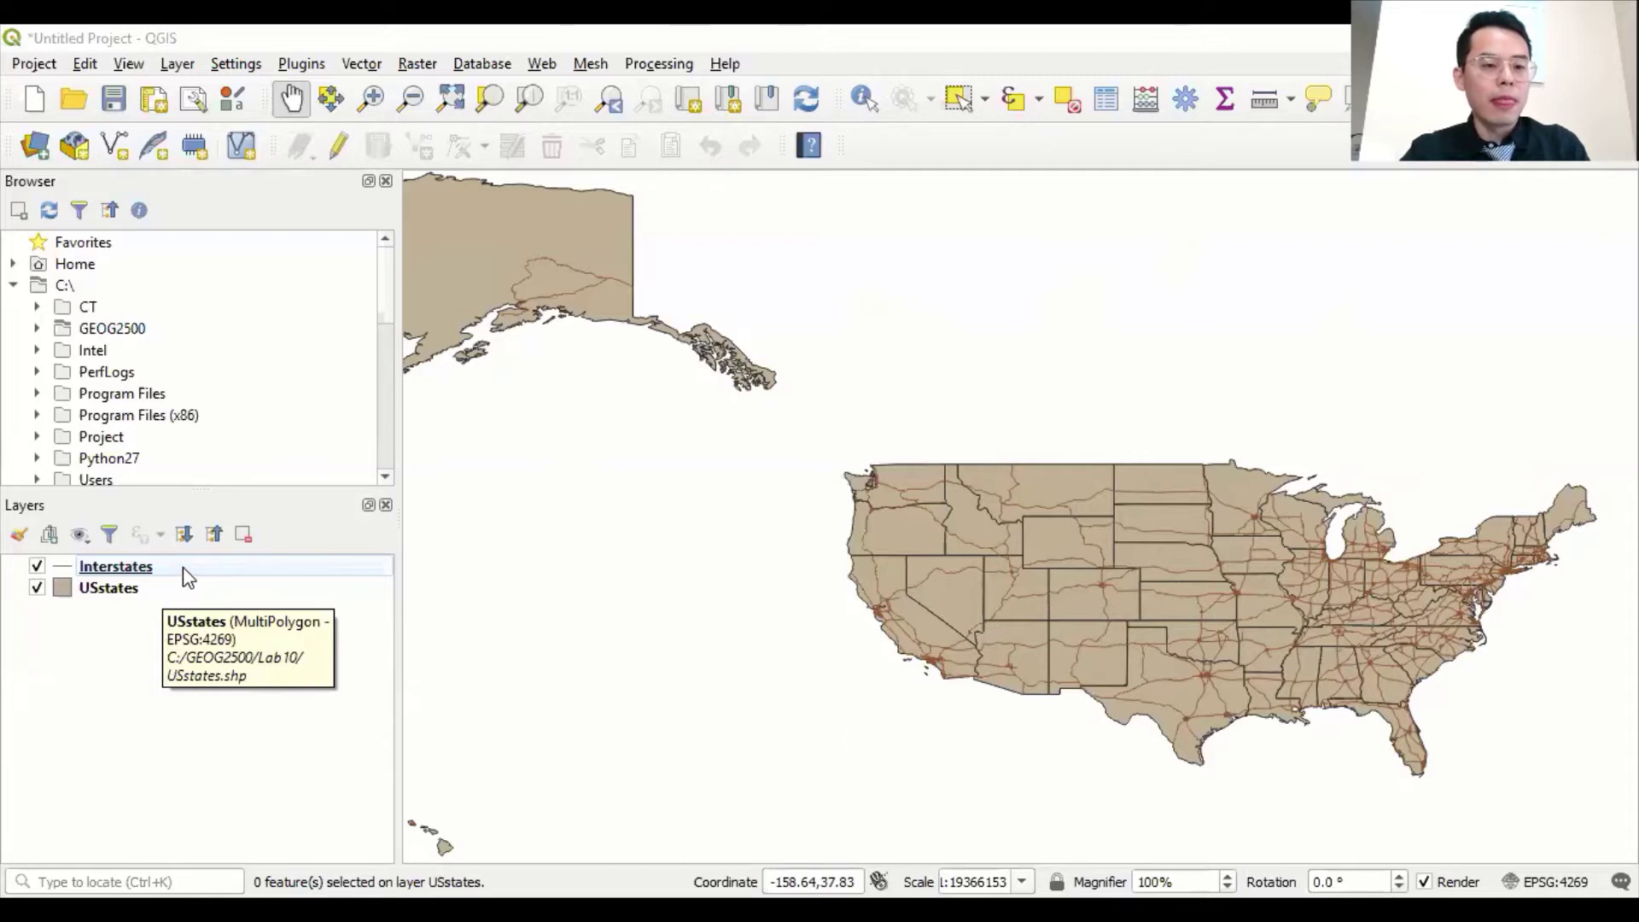
{"action": "left_click", "coordinate": [182, 567]}
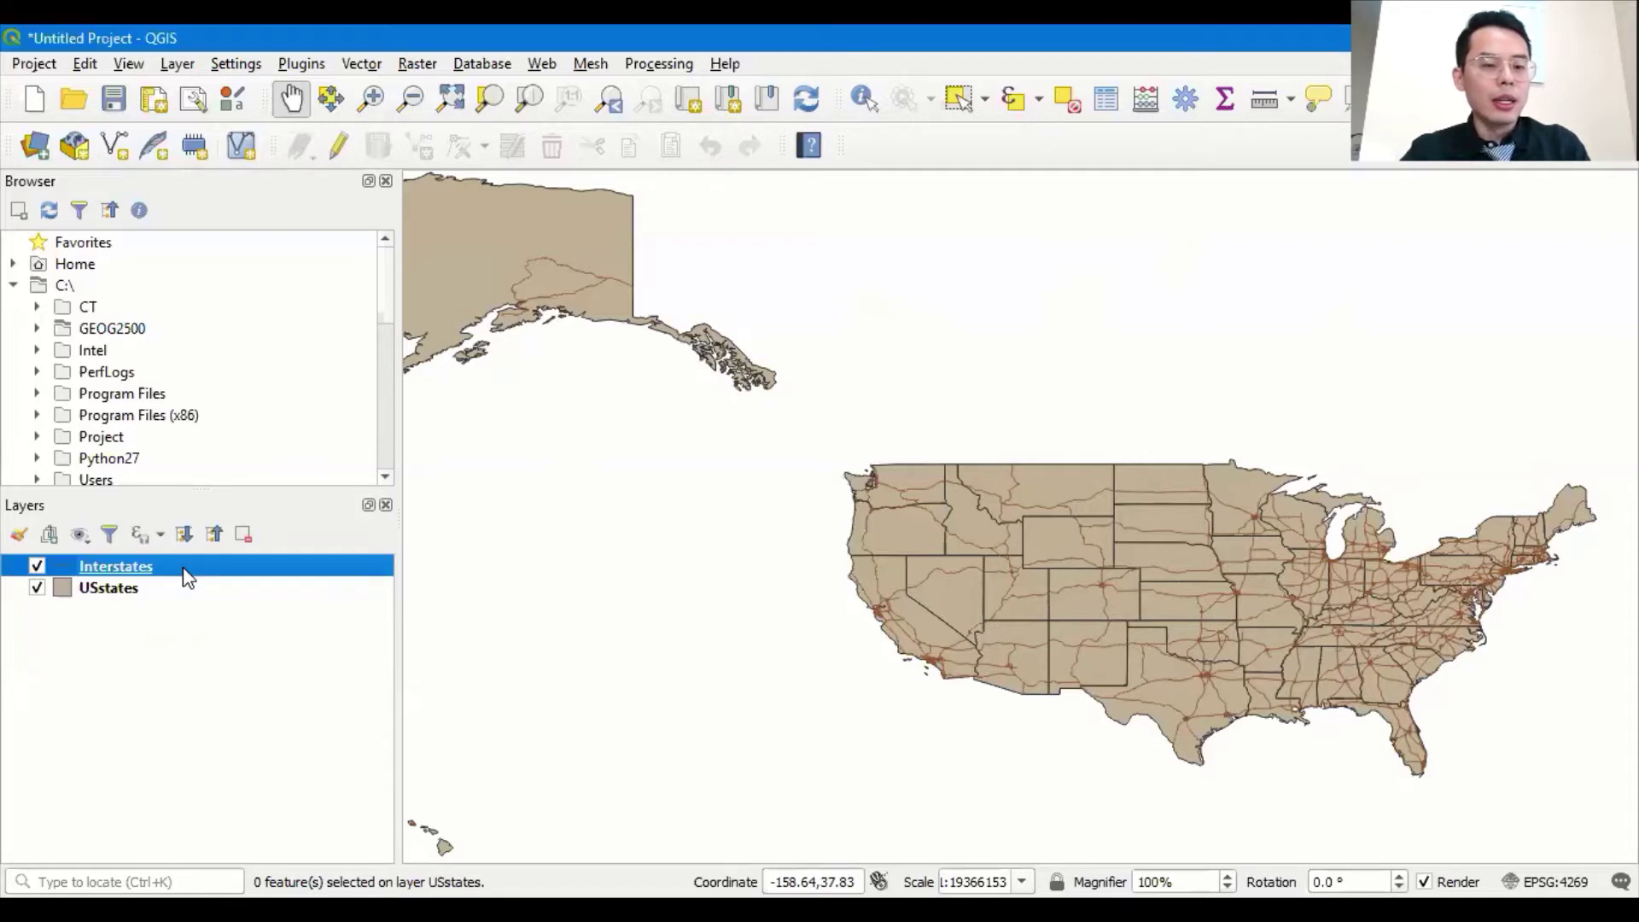
{"action": "right_click", "coordinate": [182, 568]}
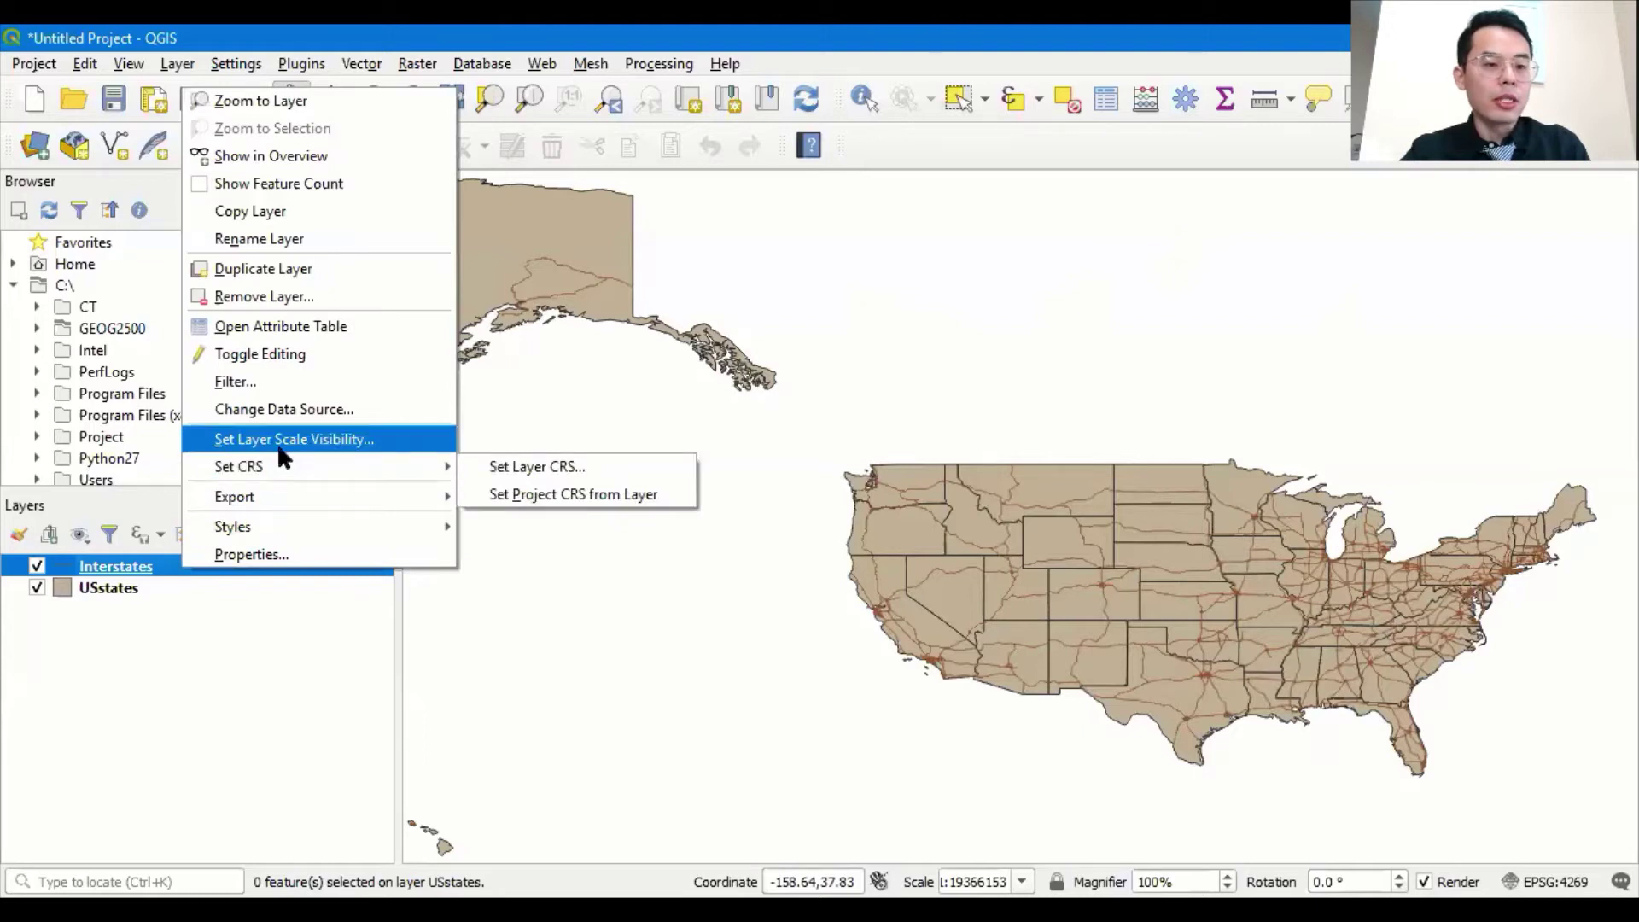
{"action": "left_click", "coordinate": [346, 333]}
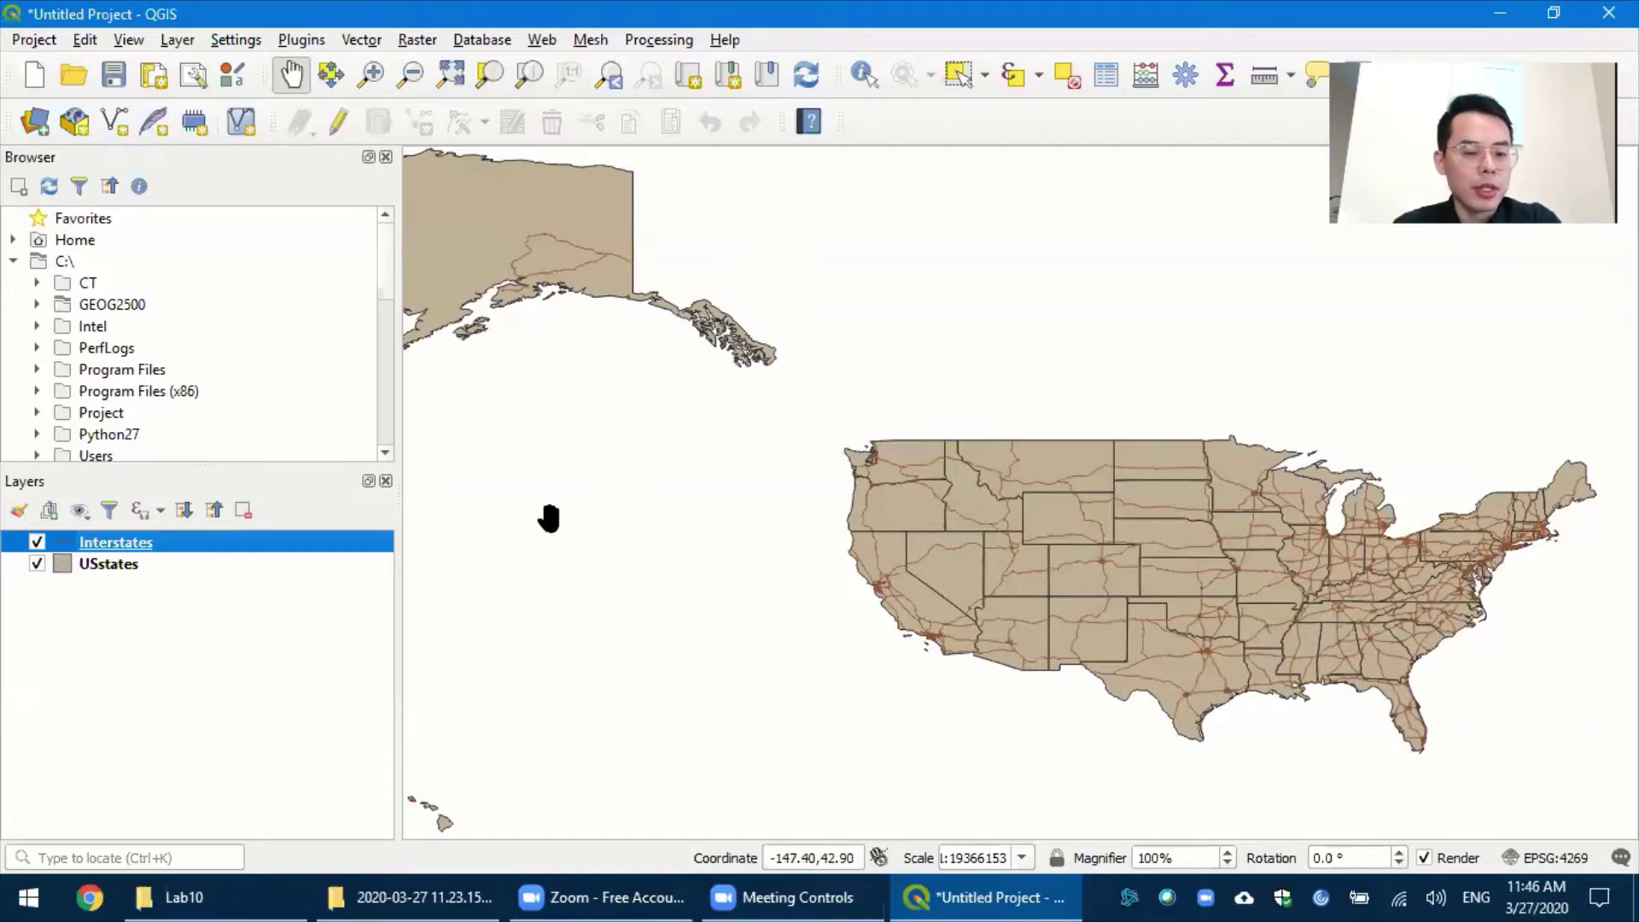
- Open the Interstates layer properties and show the Symbology renderer choices
{"action": "right_click", "coordinate": [321, 552]}
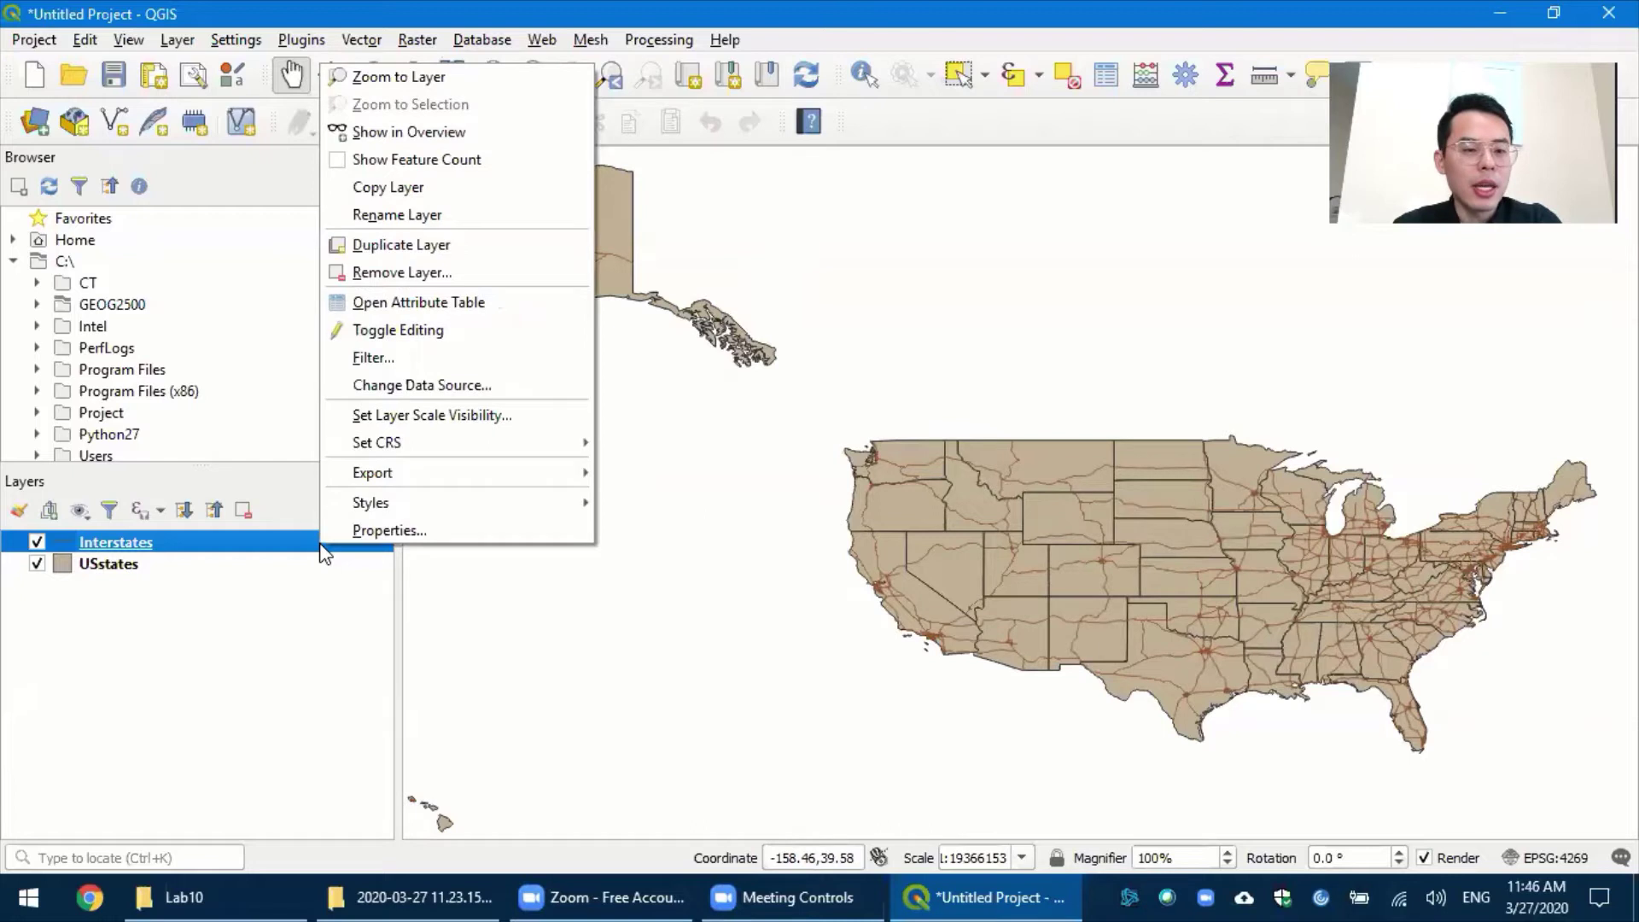
{"action": "left_click", "coordinate": [505, 534]}
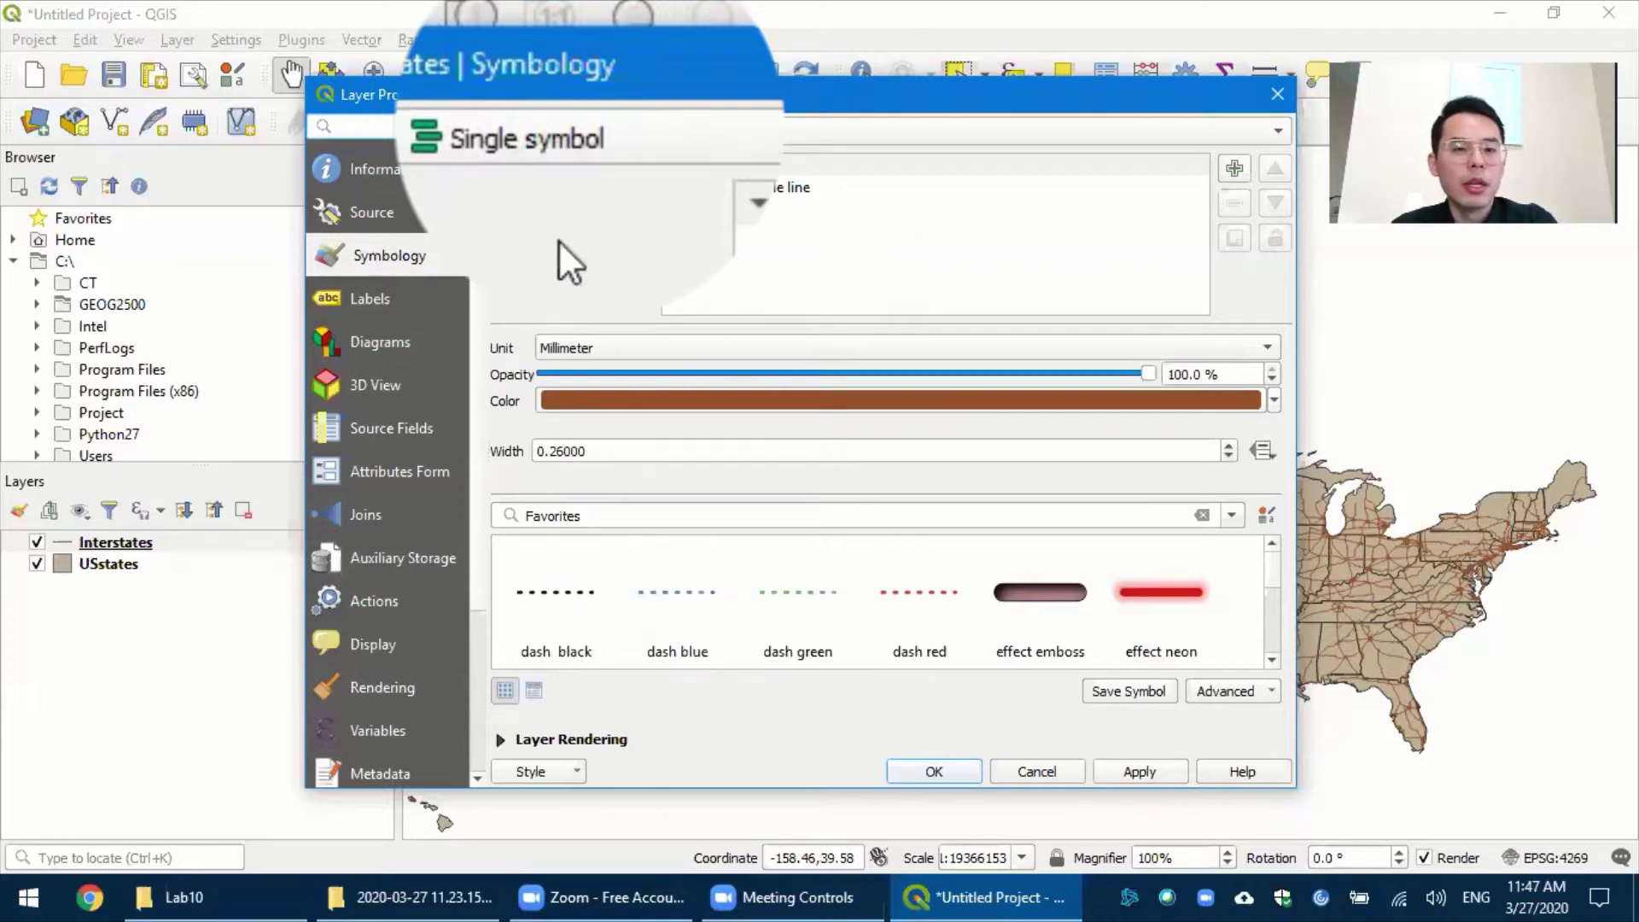
{"action": "left_click", "coordinate": [597, 139]}
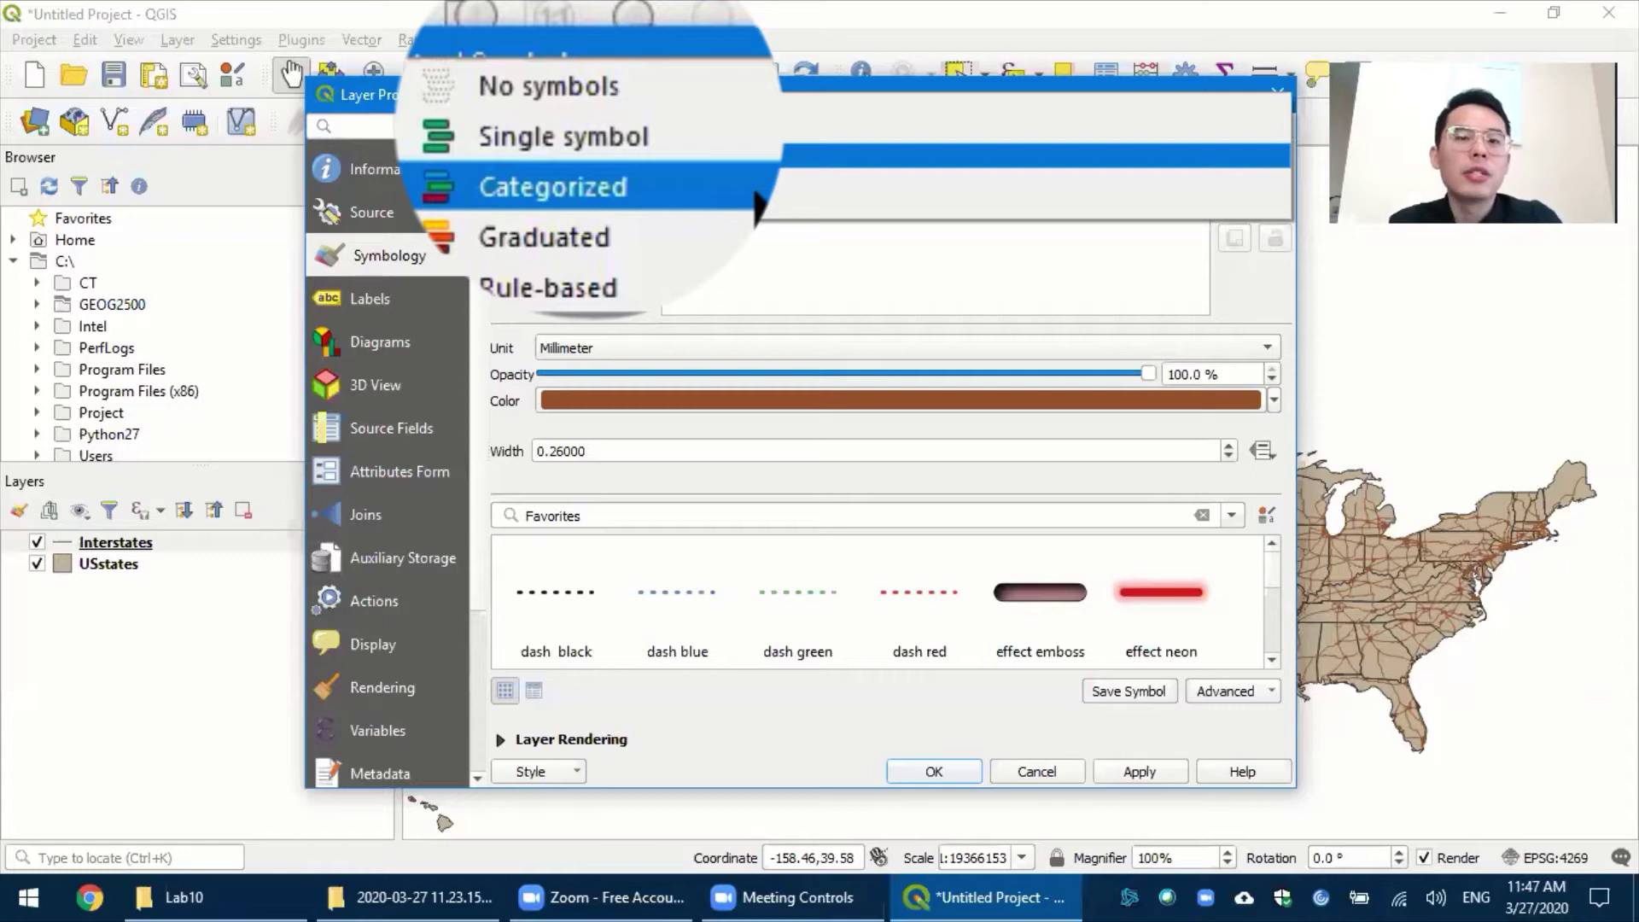
- Categorize Interstates on the CLASS field, generating classes C, I, N, O, S and U
{"action": "left_click", "coordinate": [649, 157]}
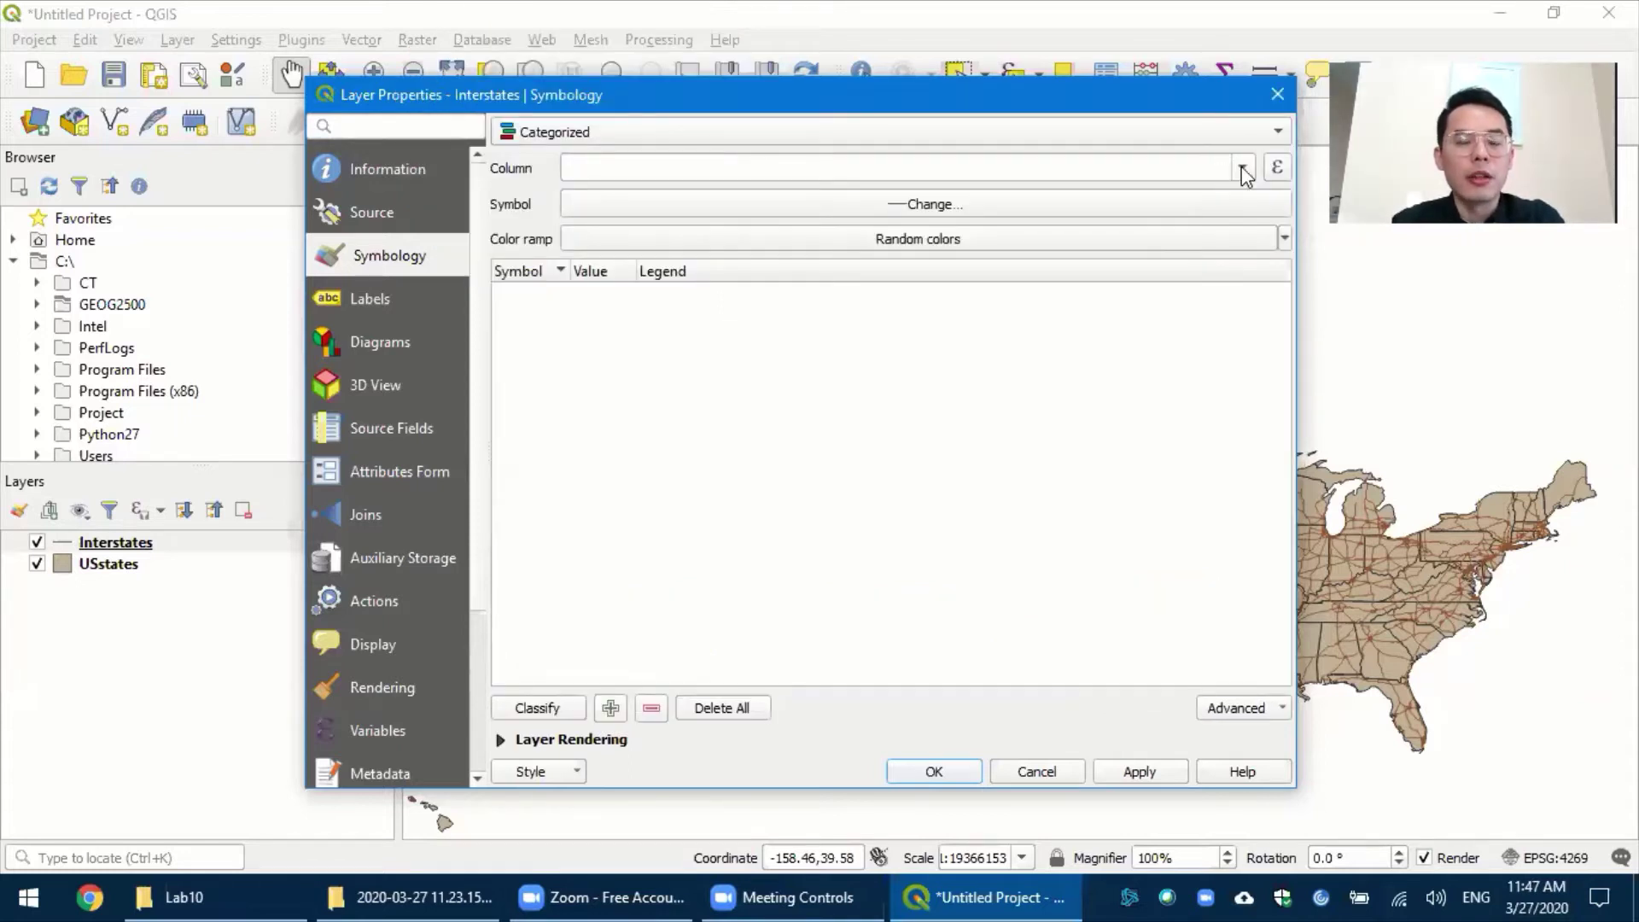
{"action": "left_click", "coordinate": [1243, 169]}
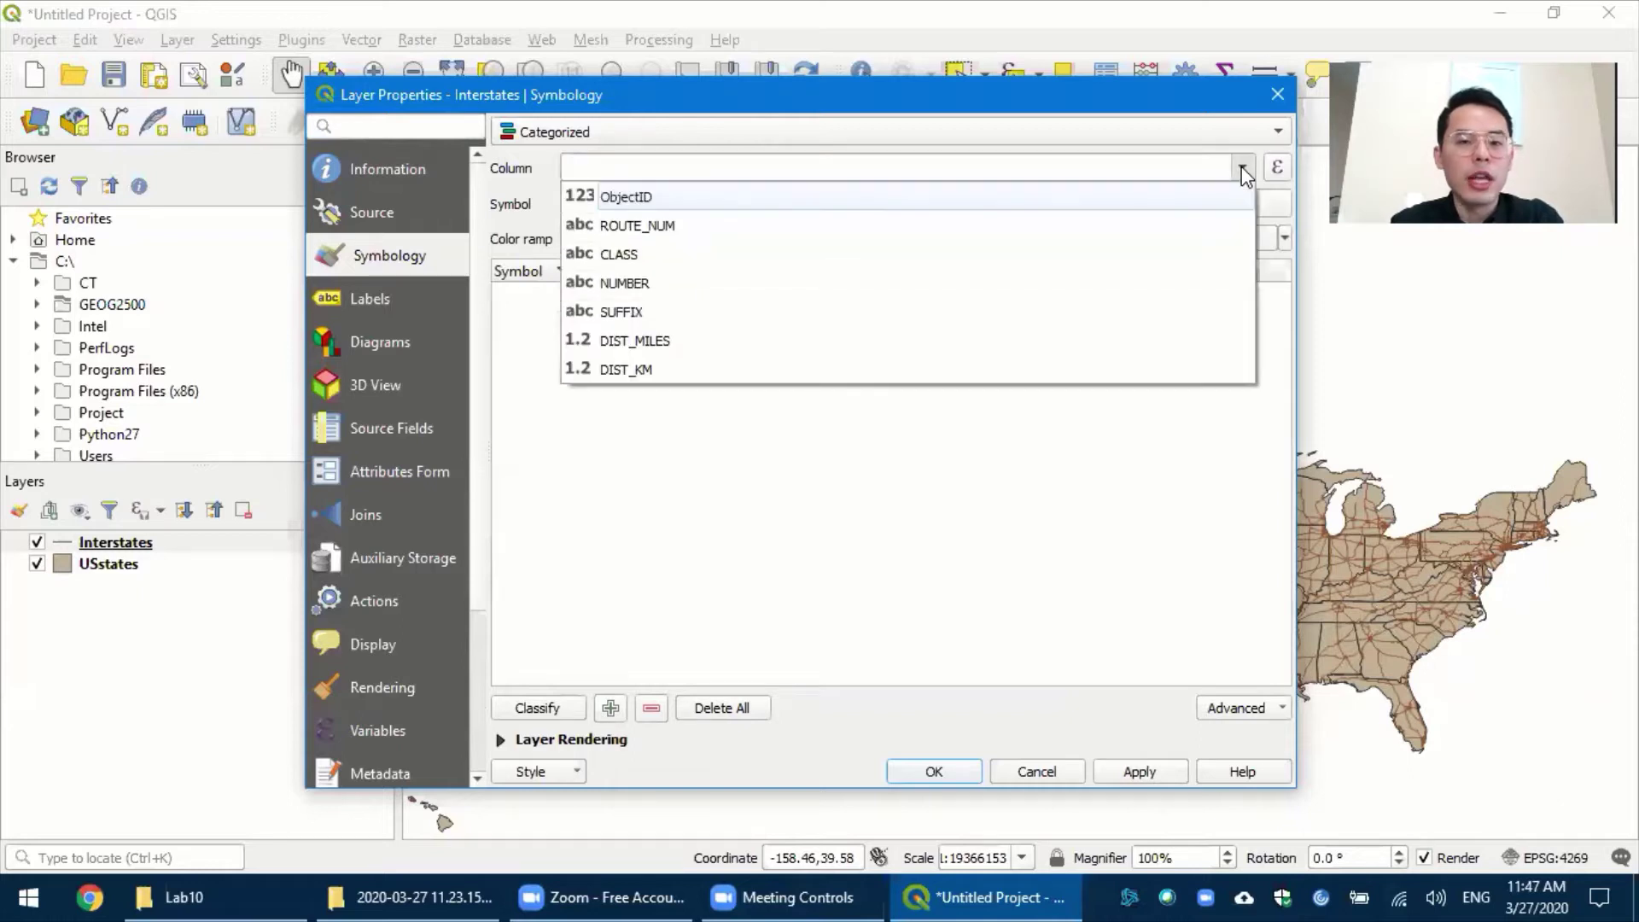
{"action": "left_click", "coordinate": [1242, 169]}
{"action": "left_click", "coordinate": [1242, 169]}
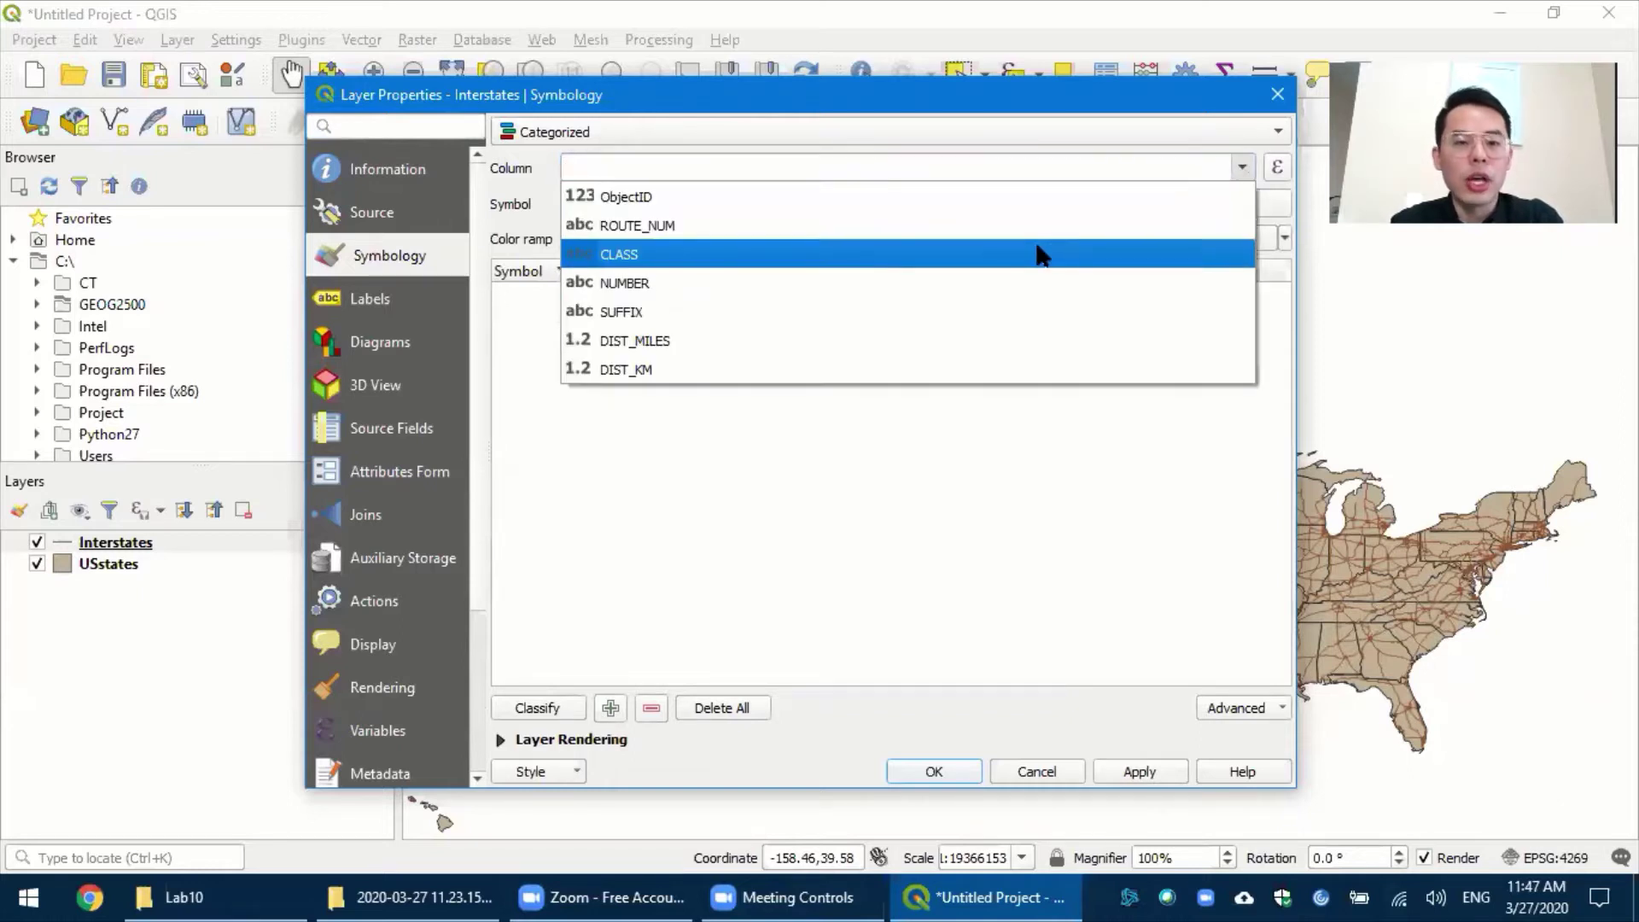
{"action": "left_click", "coordinate": [982, 255]}
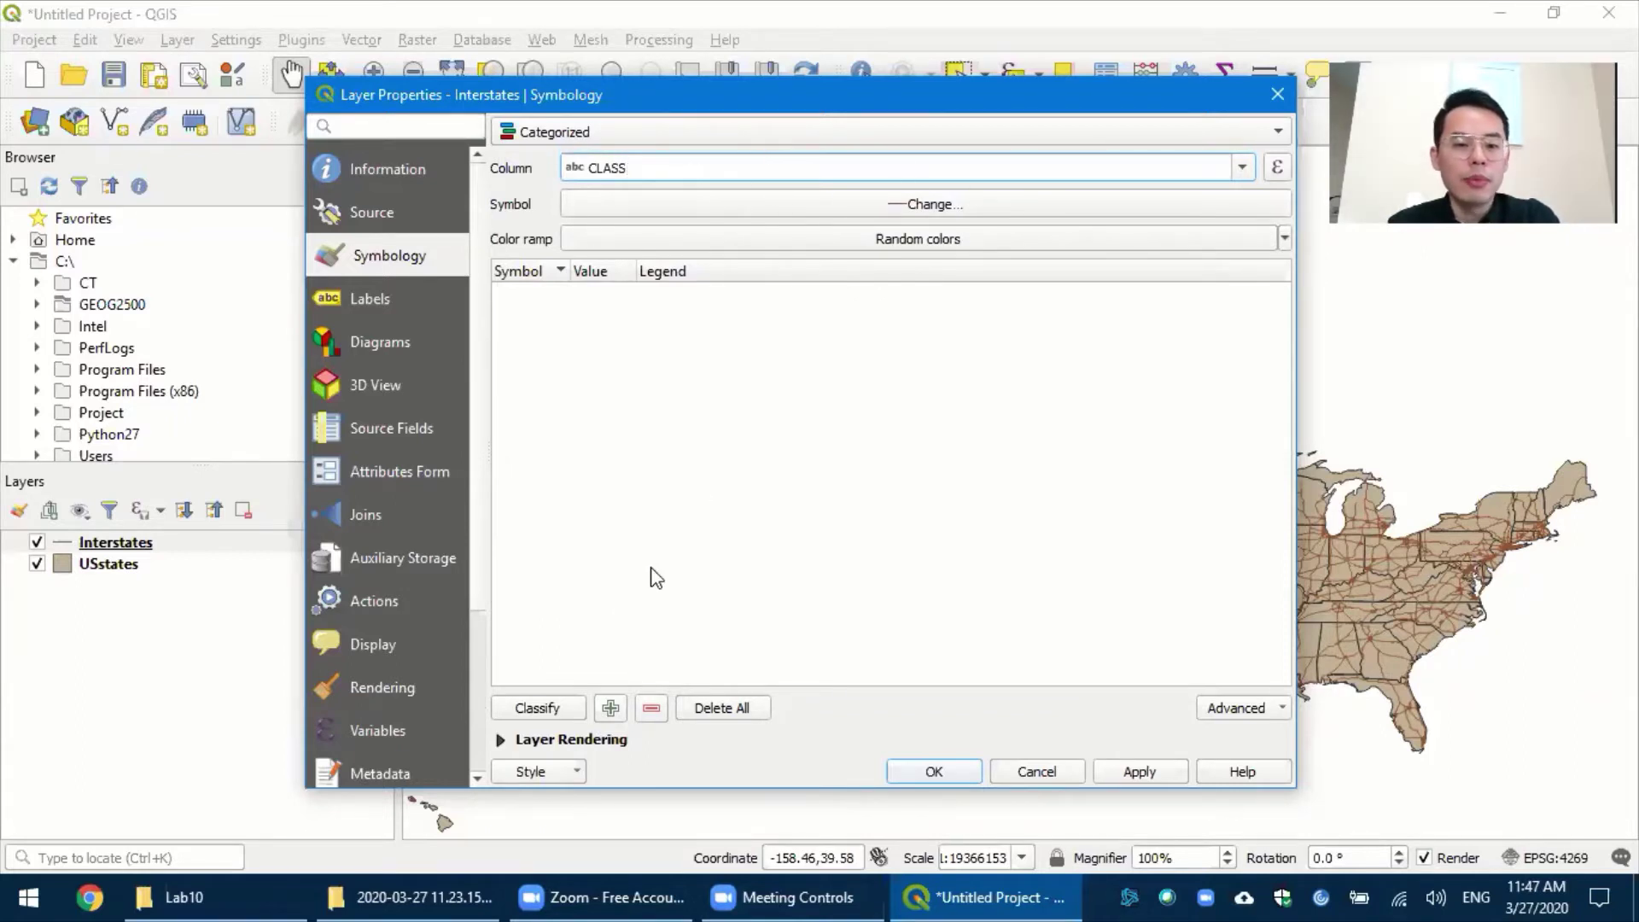
{"action": "left_click", "coordinate": [546, 708]}
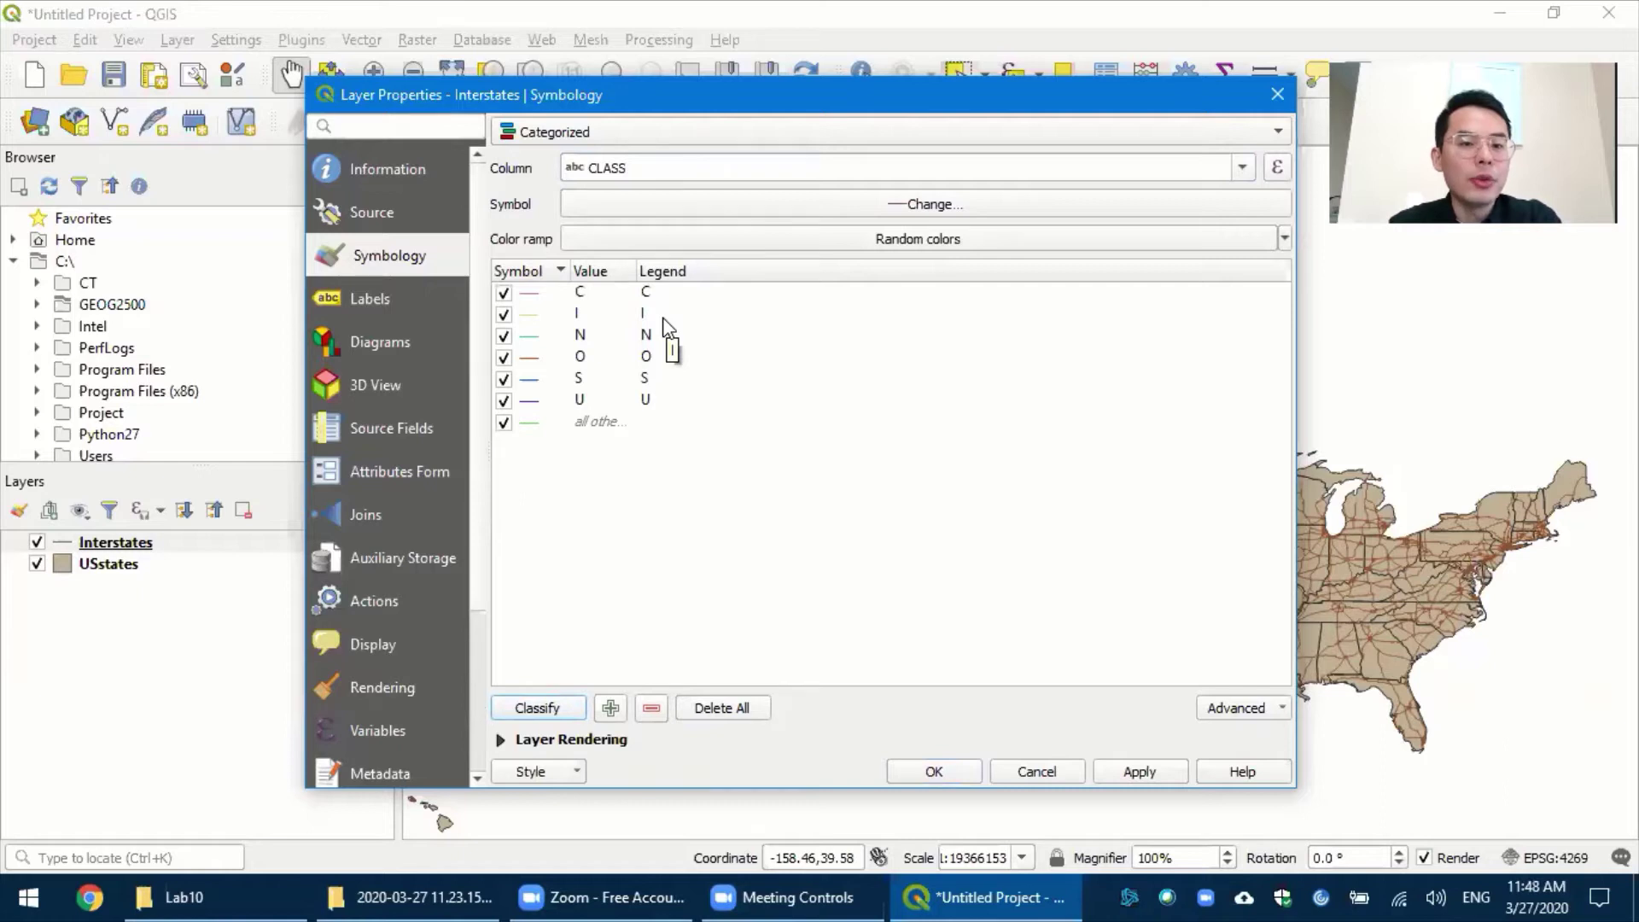
- Switch off the C, N, O, S and all-other-values categories, leaving only I and U visible
{"action": "left_click", "coordinate": [503, 292]}
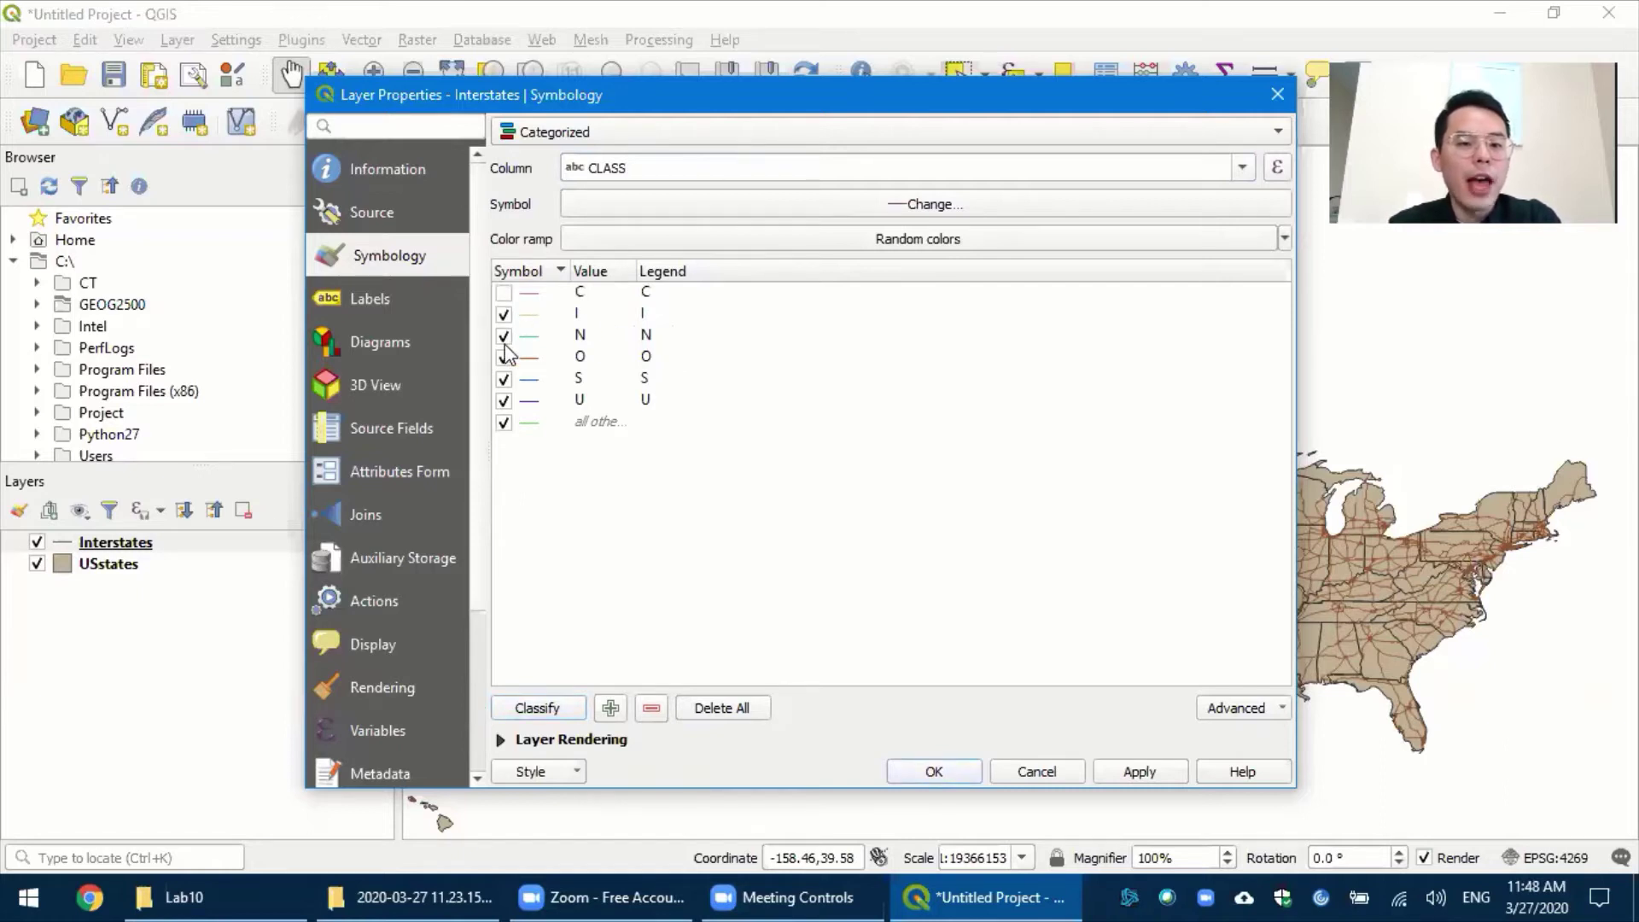
{"action": "left_click", "coordinate": [503, 337]}
{"action": "left_click", "coordinate": [504, 356]}
{"action": "left_click", "coordinate": [504, 378]}
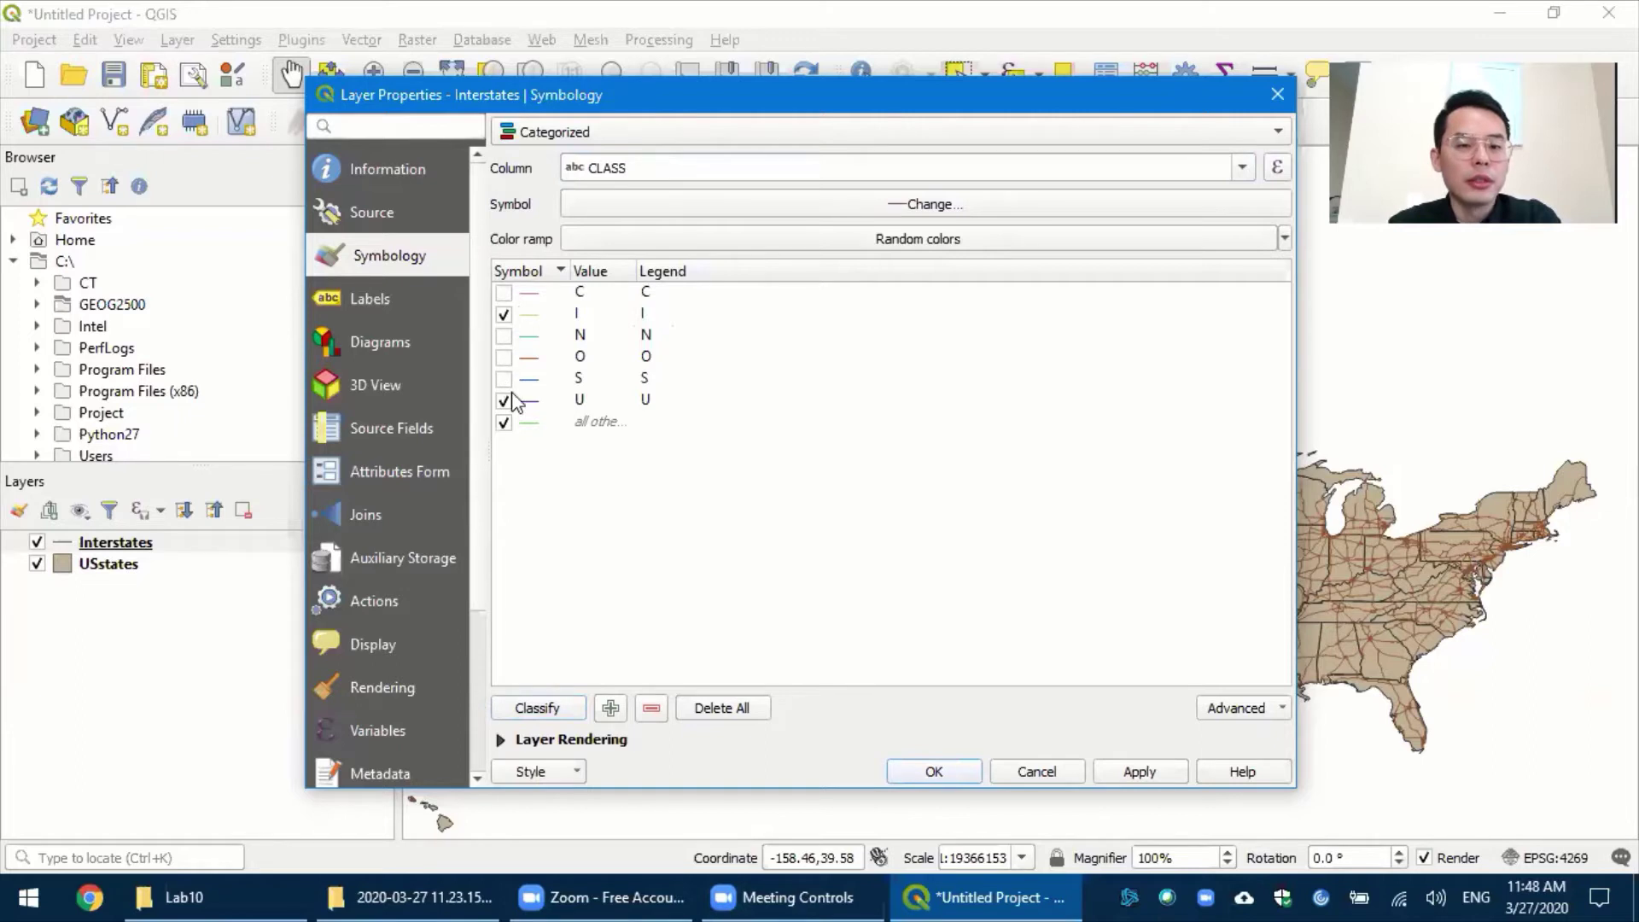
{"action": "left_click", "coordinate": [504, 422]}
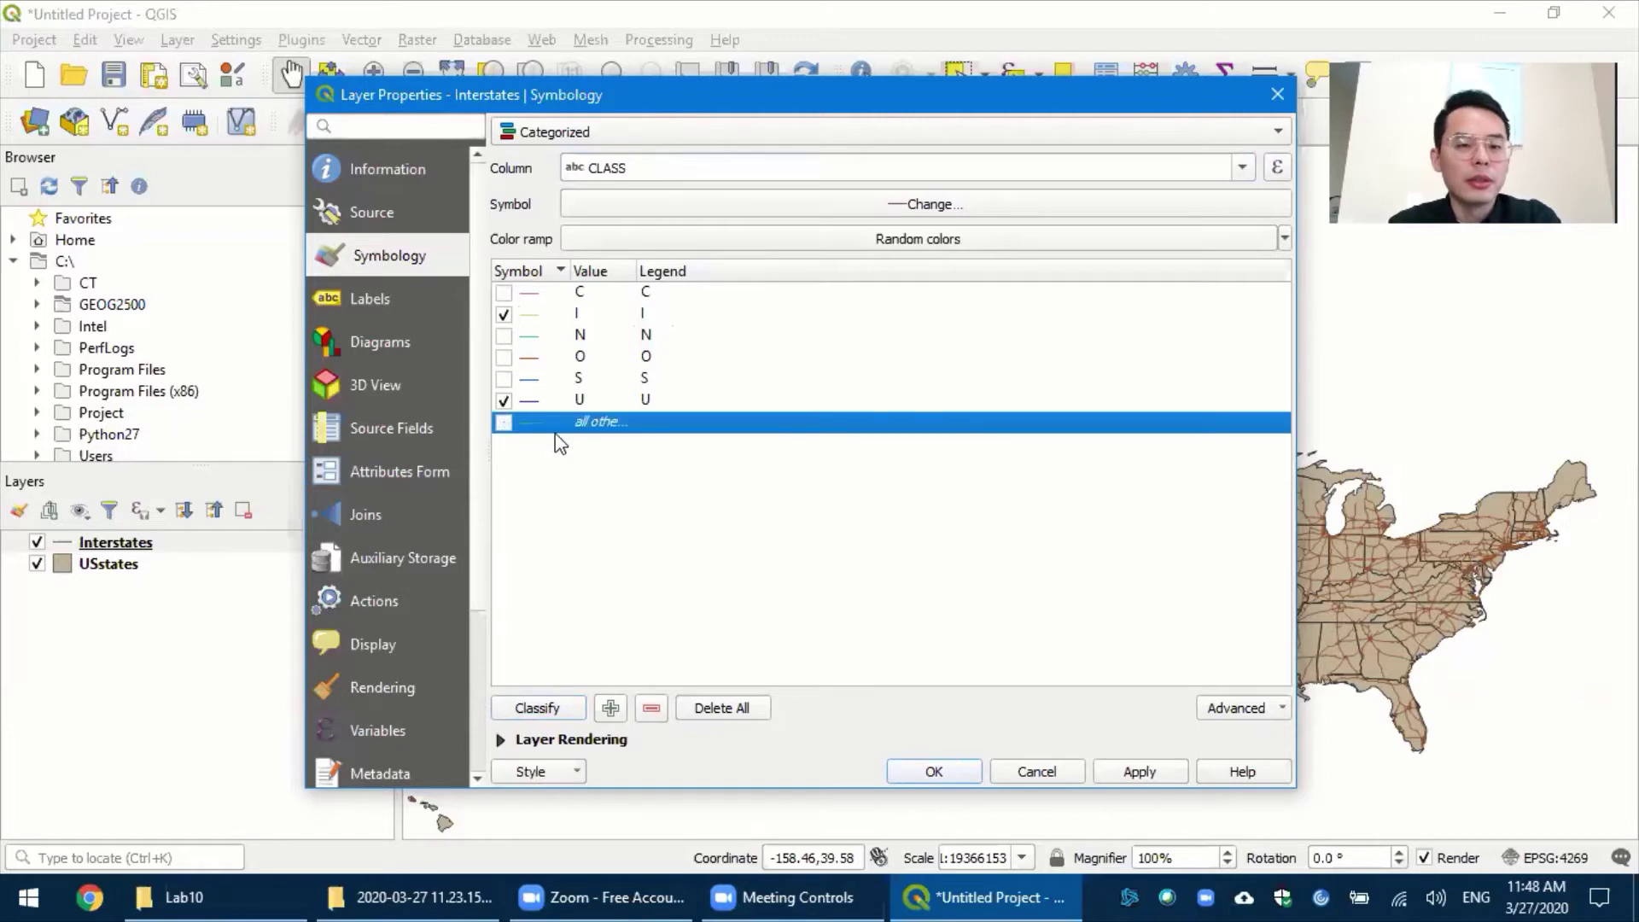
- Give the I class a red line 0.5 mm wide
{"action": "double_click", "coordinate": [531, 316]}
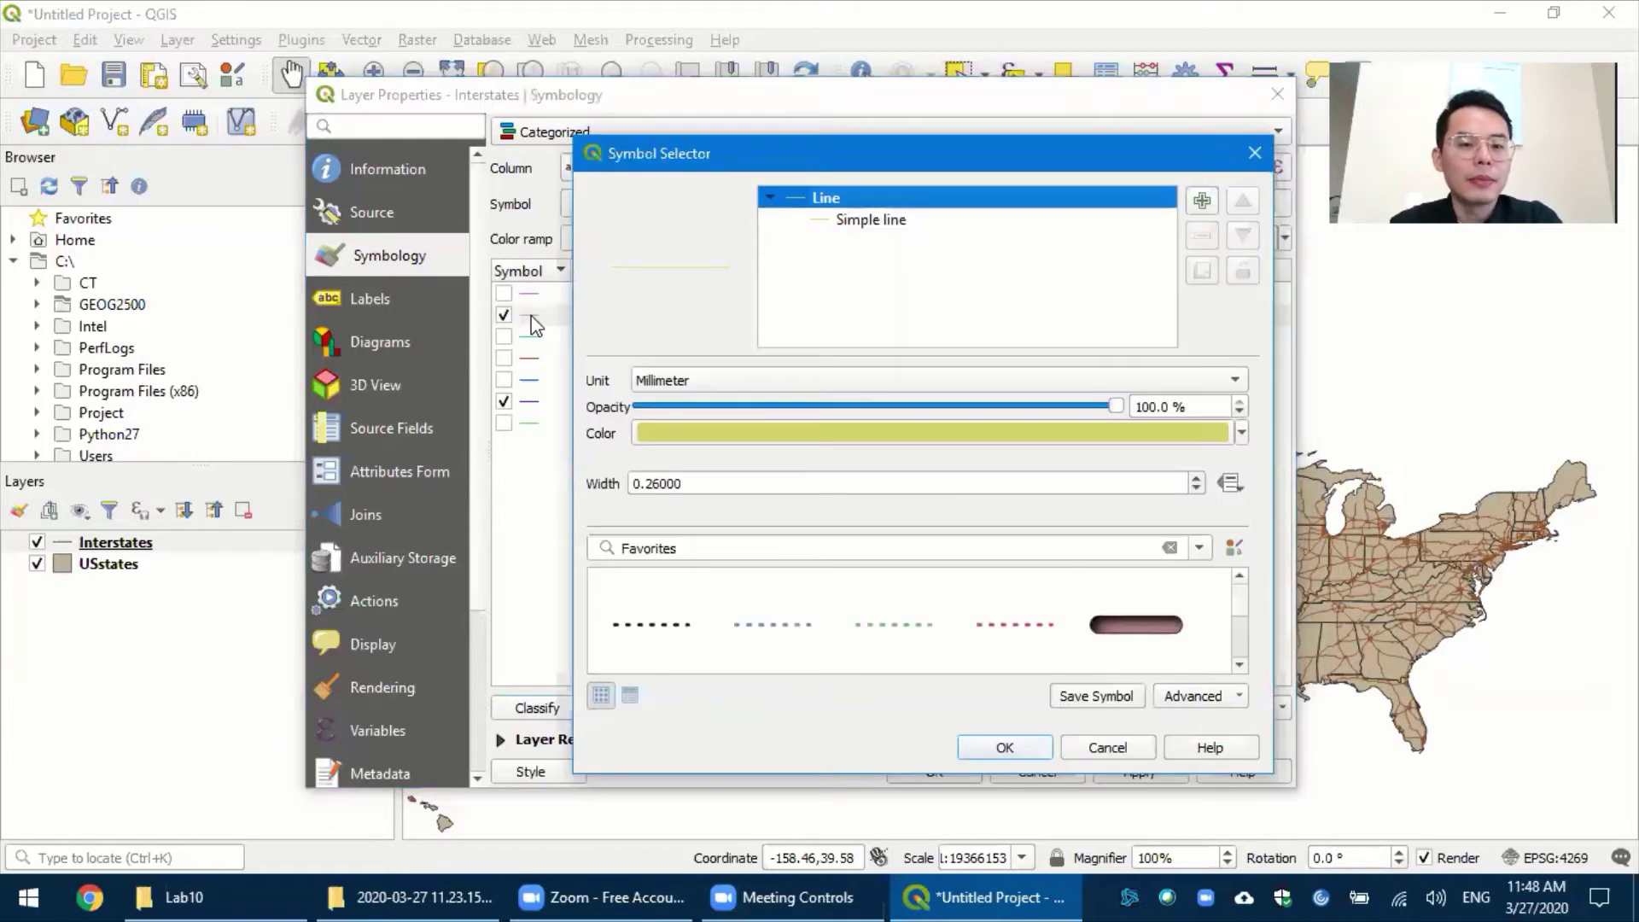
{"action": "left_click", "coordinate": [814, 440]}
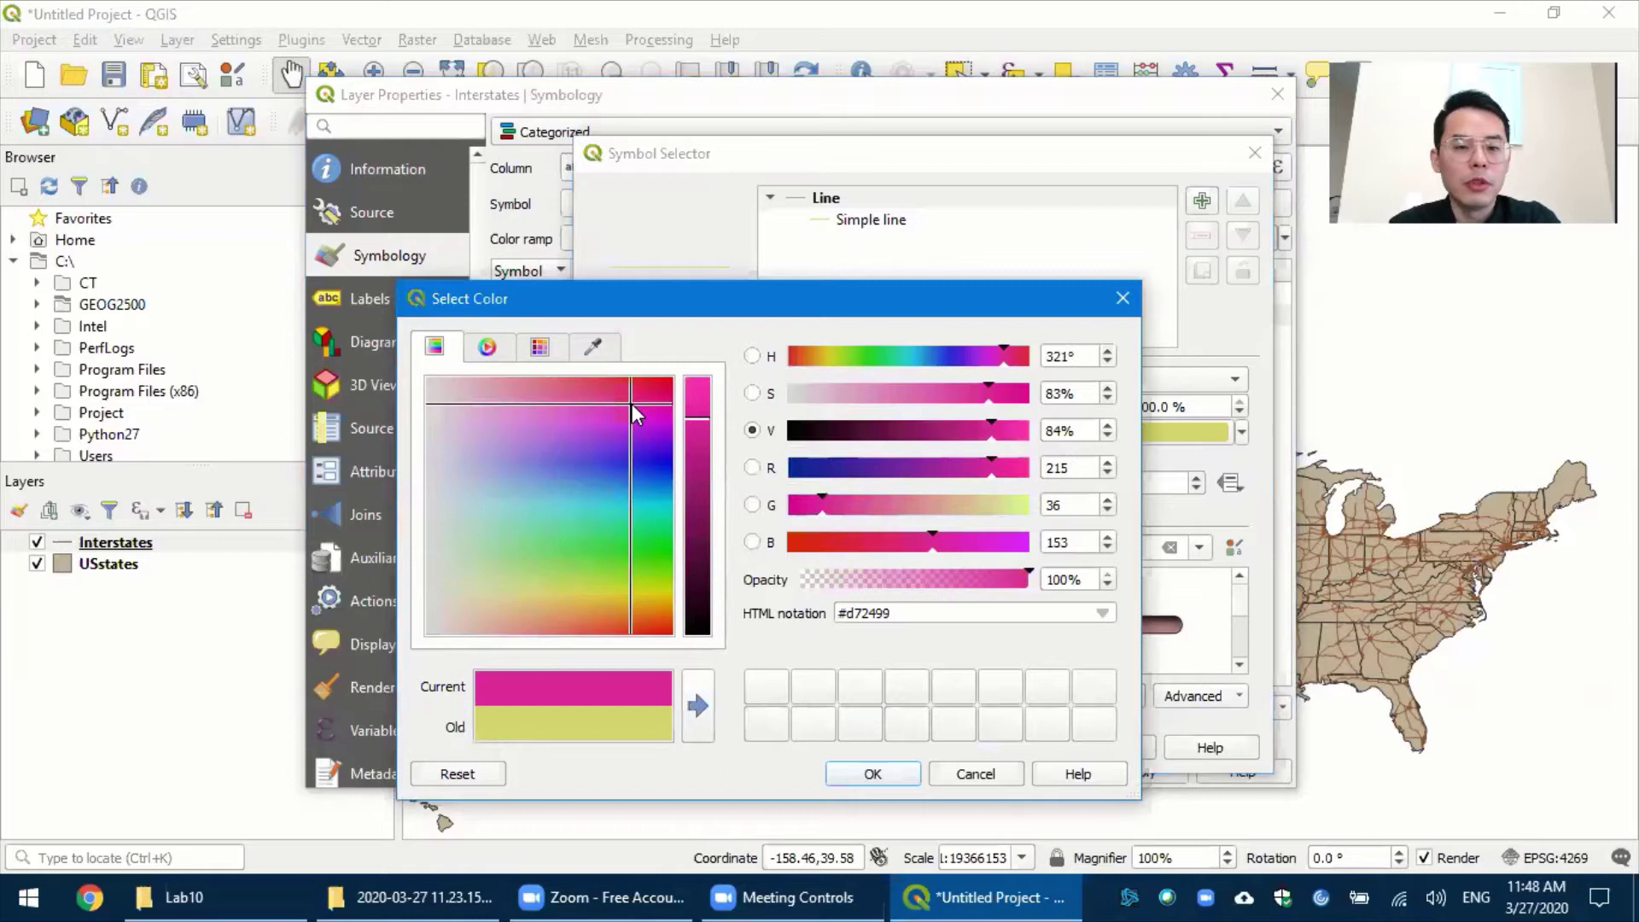
{"action": "left_click", "coordinate": [663, 399]}
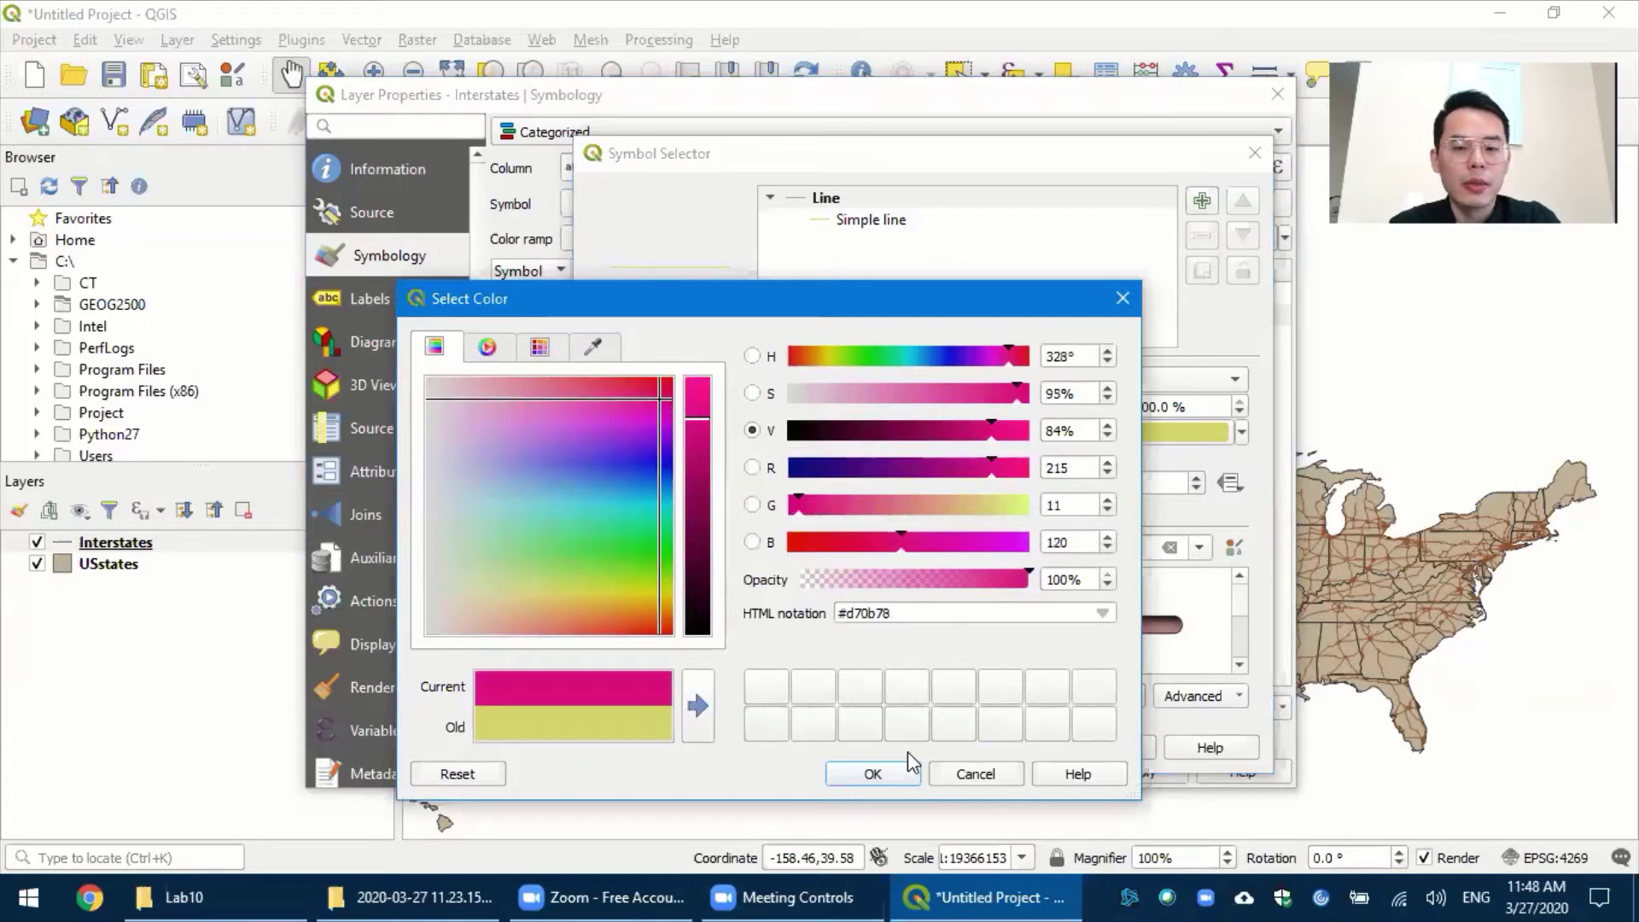
{"action": "left_click", "coordinate": [670, 381]}
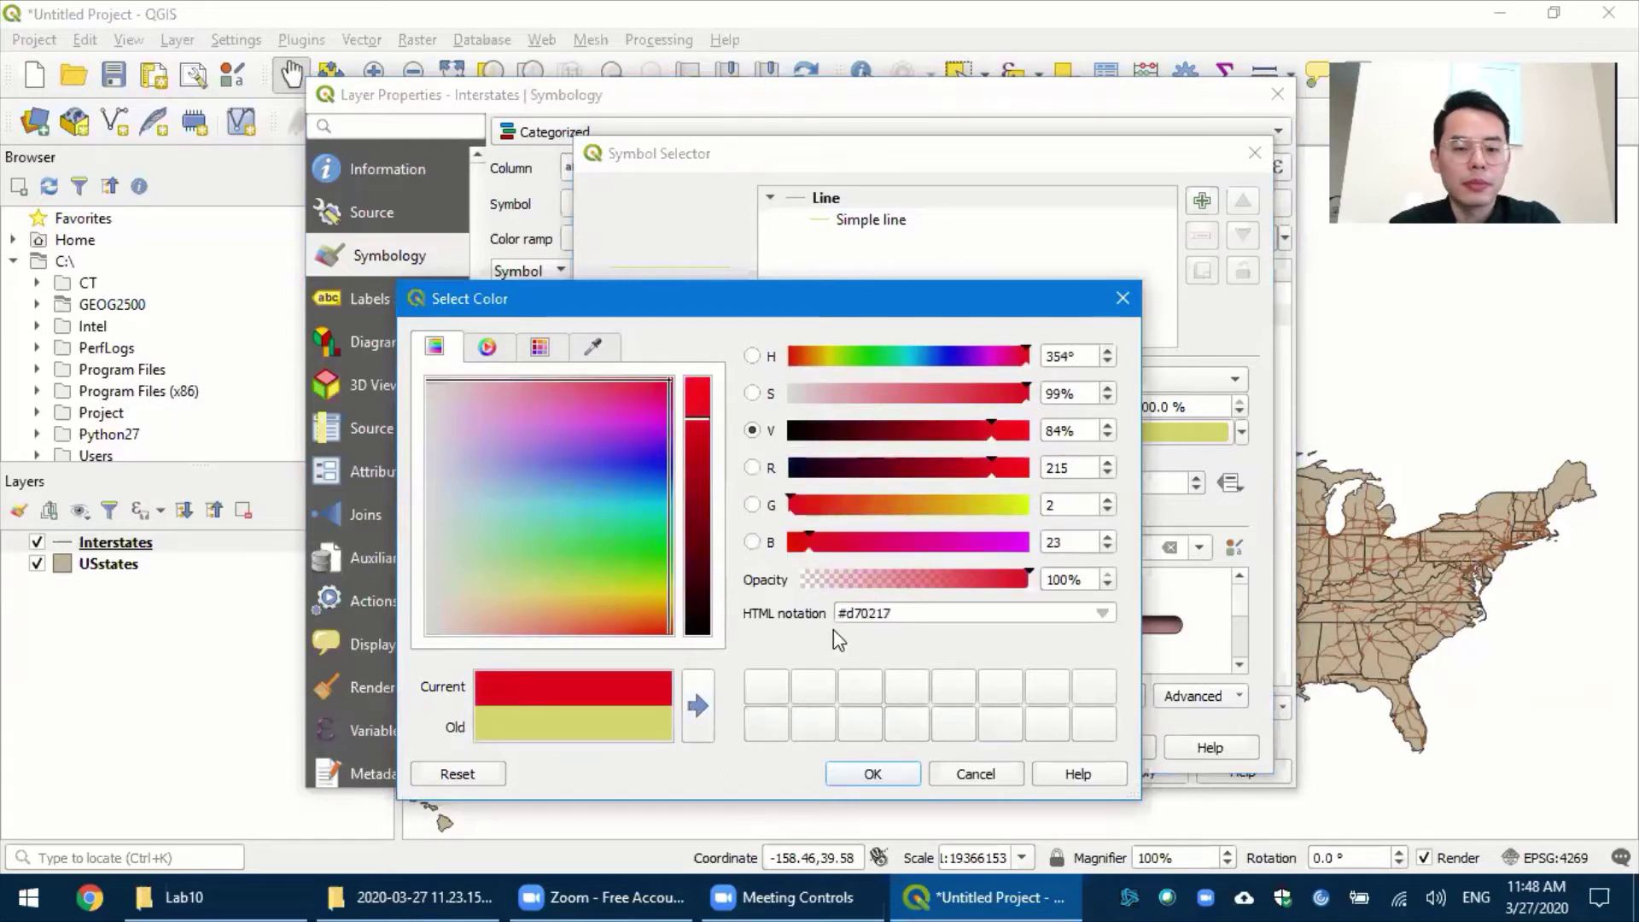
{"action": "left_click", "coordinate": [865, 771]}
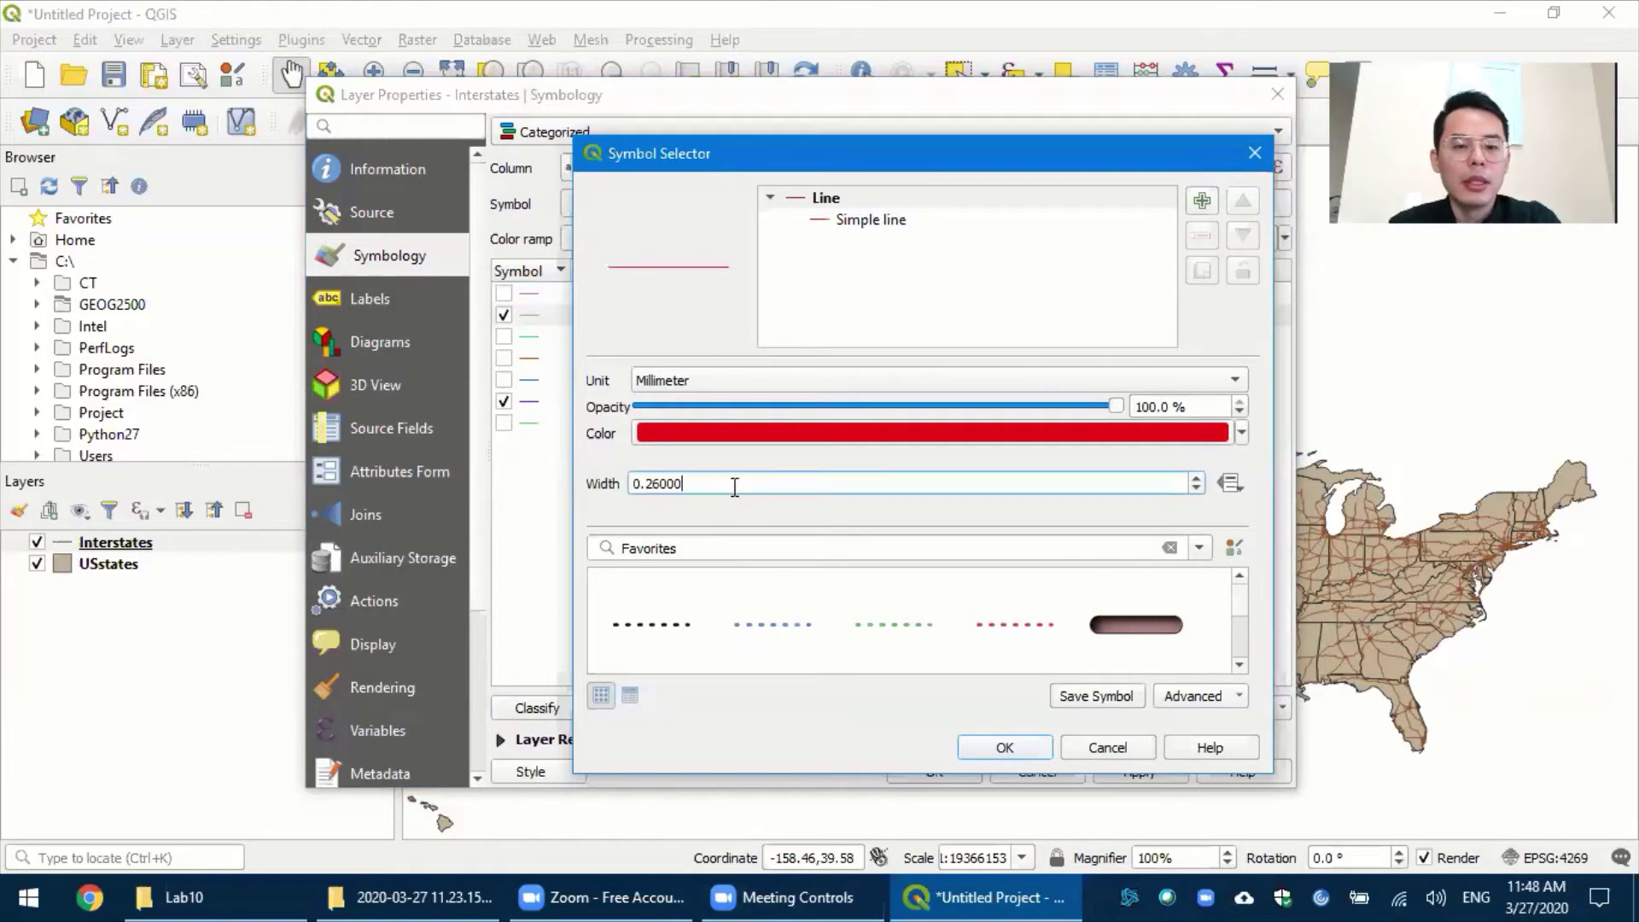
{"action": "left_click_drag", "start_coordinate": [732, 483], "coordinate": [586, 484]}
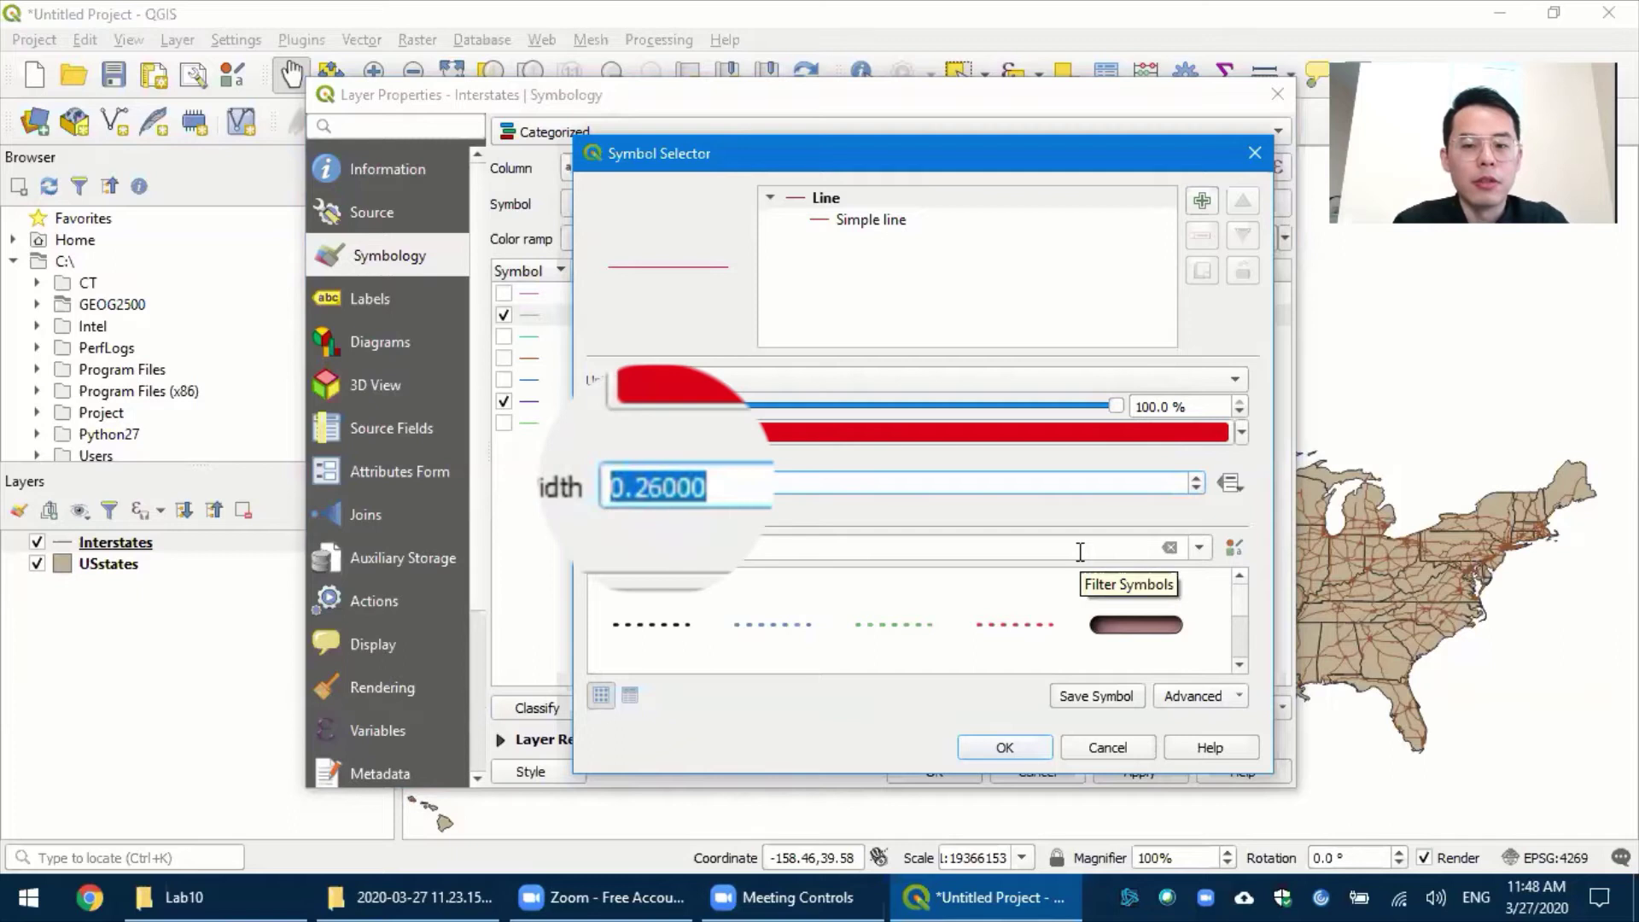
{"action": "type", "text": "0.5"}
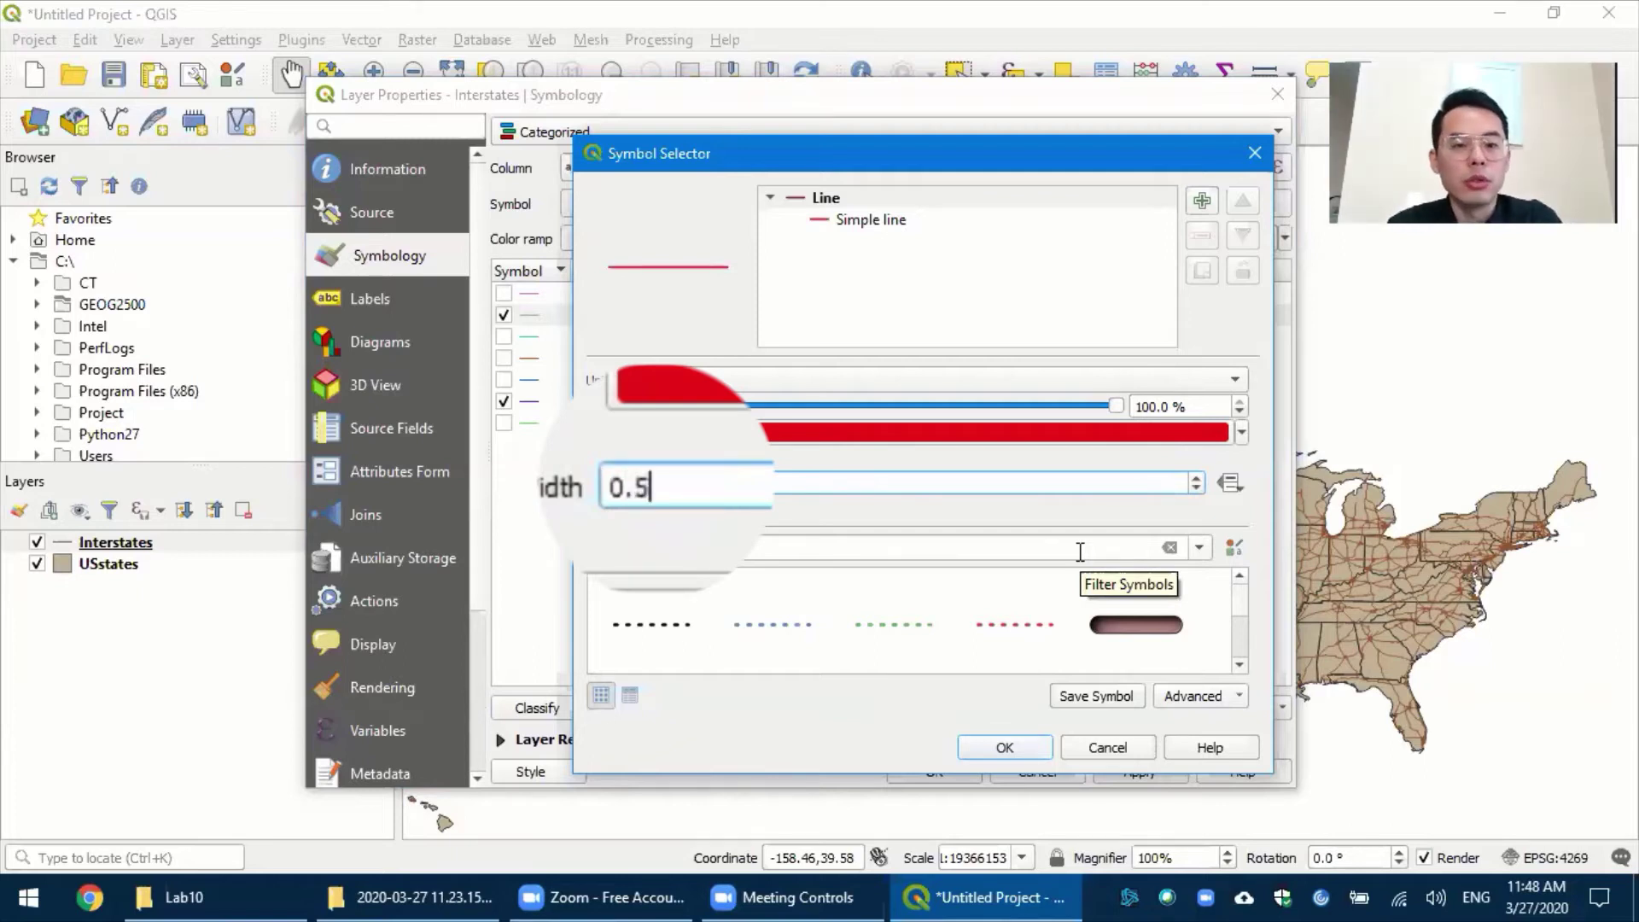
{"action": "left_click", "coordinate": [1021, 745]}
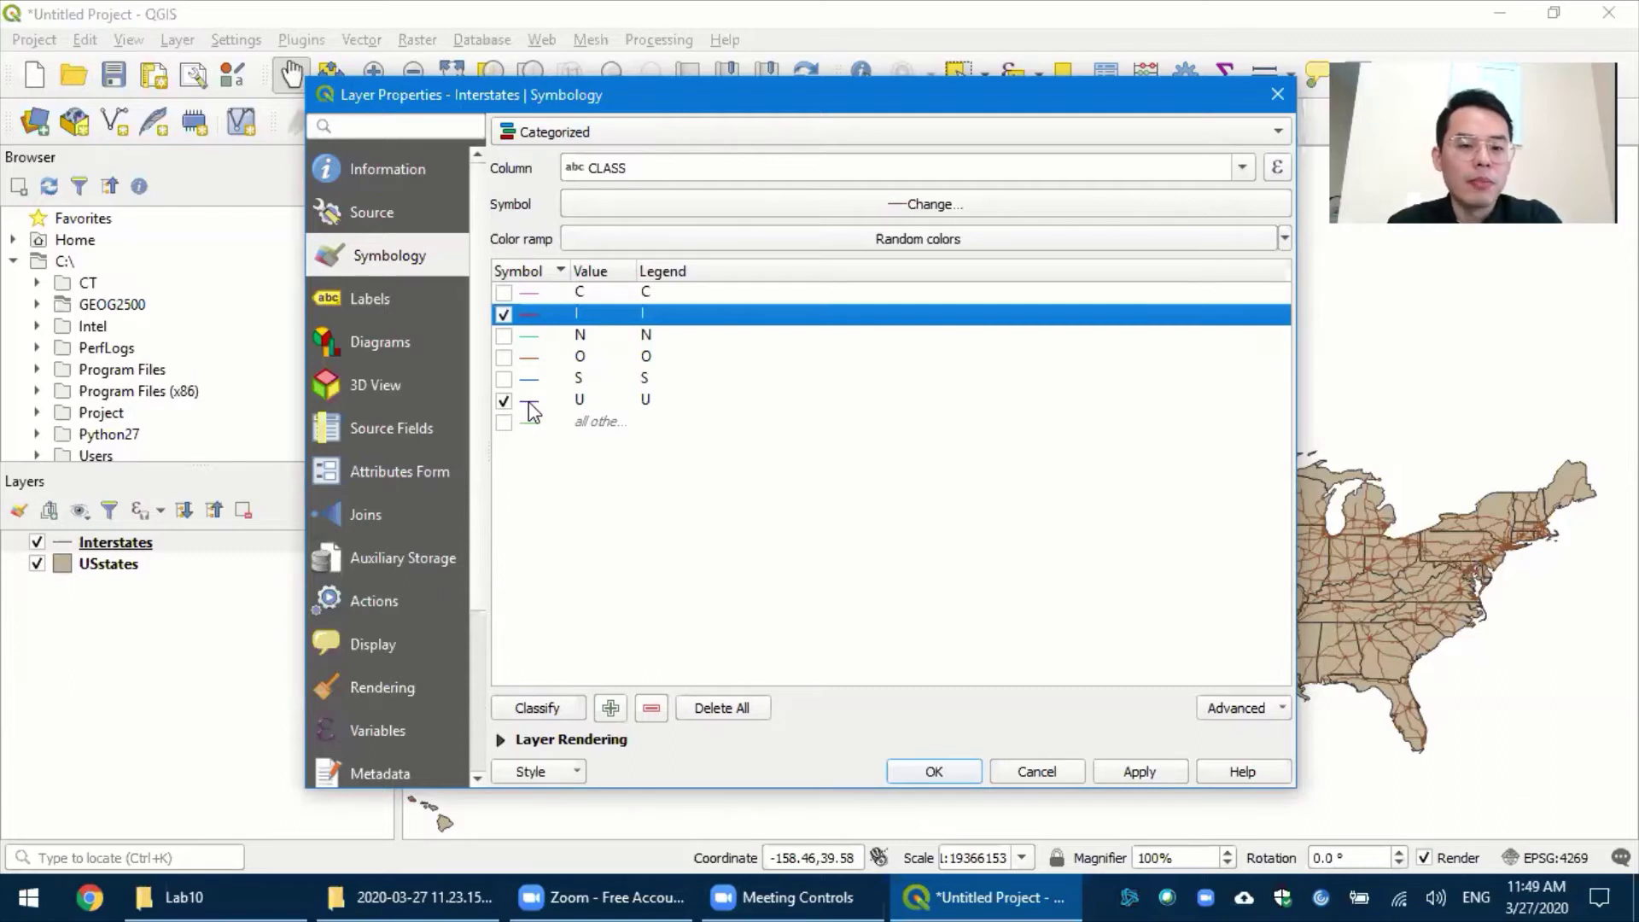
- Recolour the U class line orange (#cf794b), keeping its 0.26 mm width
{"action": "double_click", "coordinate": [530, 401]}
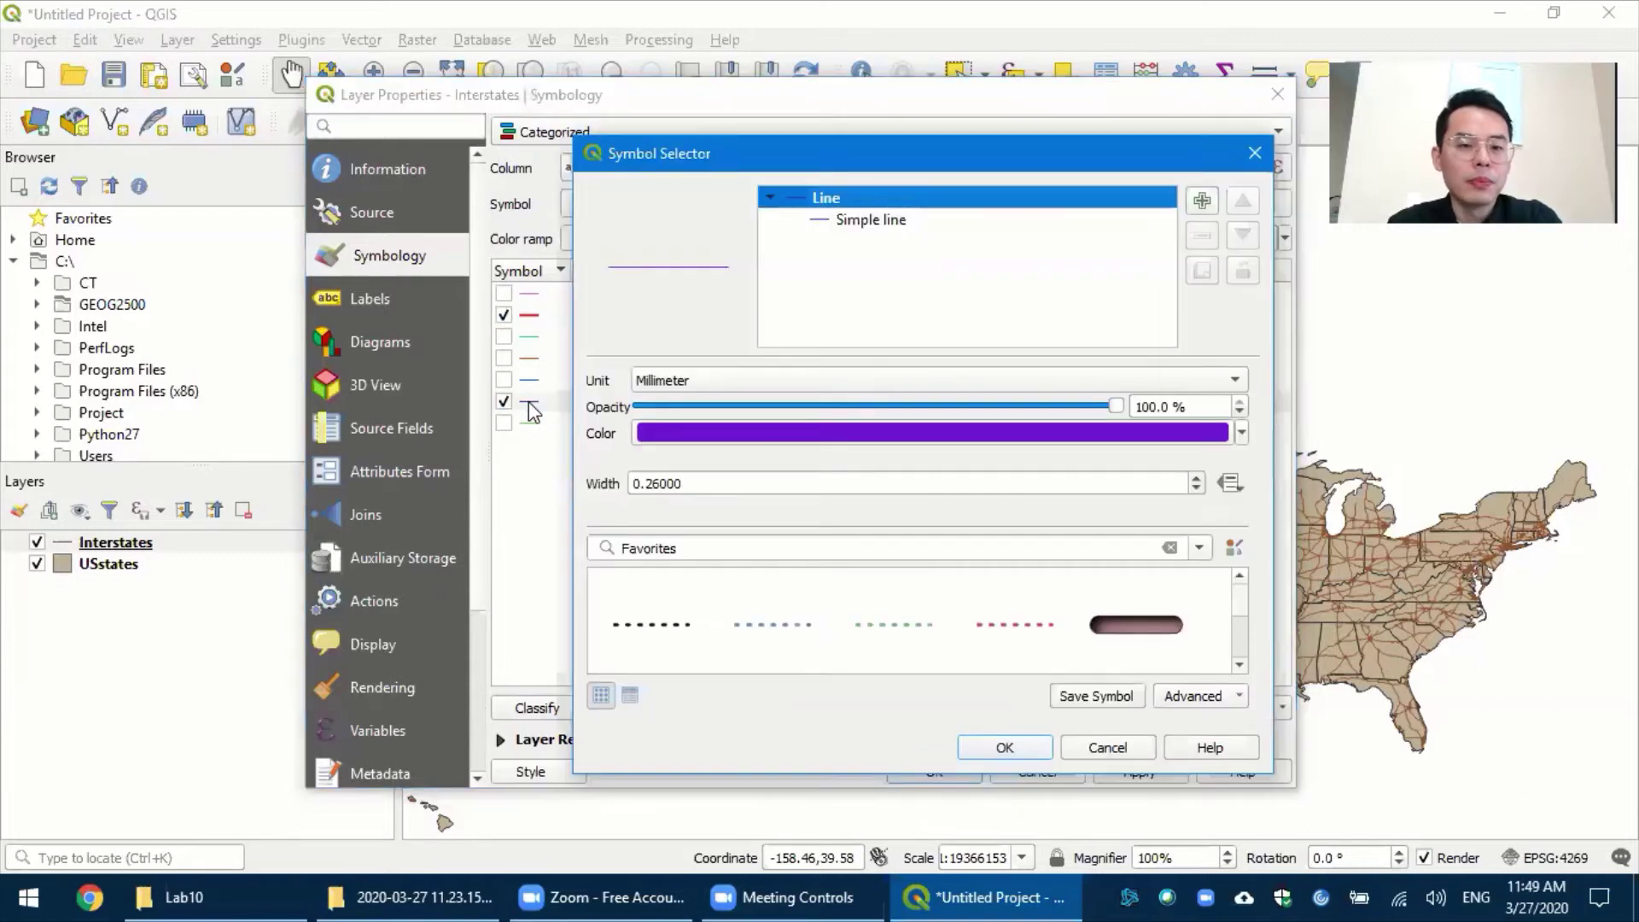
{"action": "left_click", "coordinate": [810, 435]}
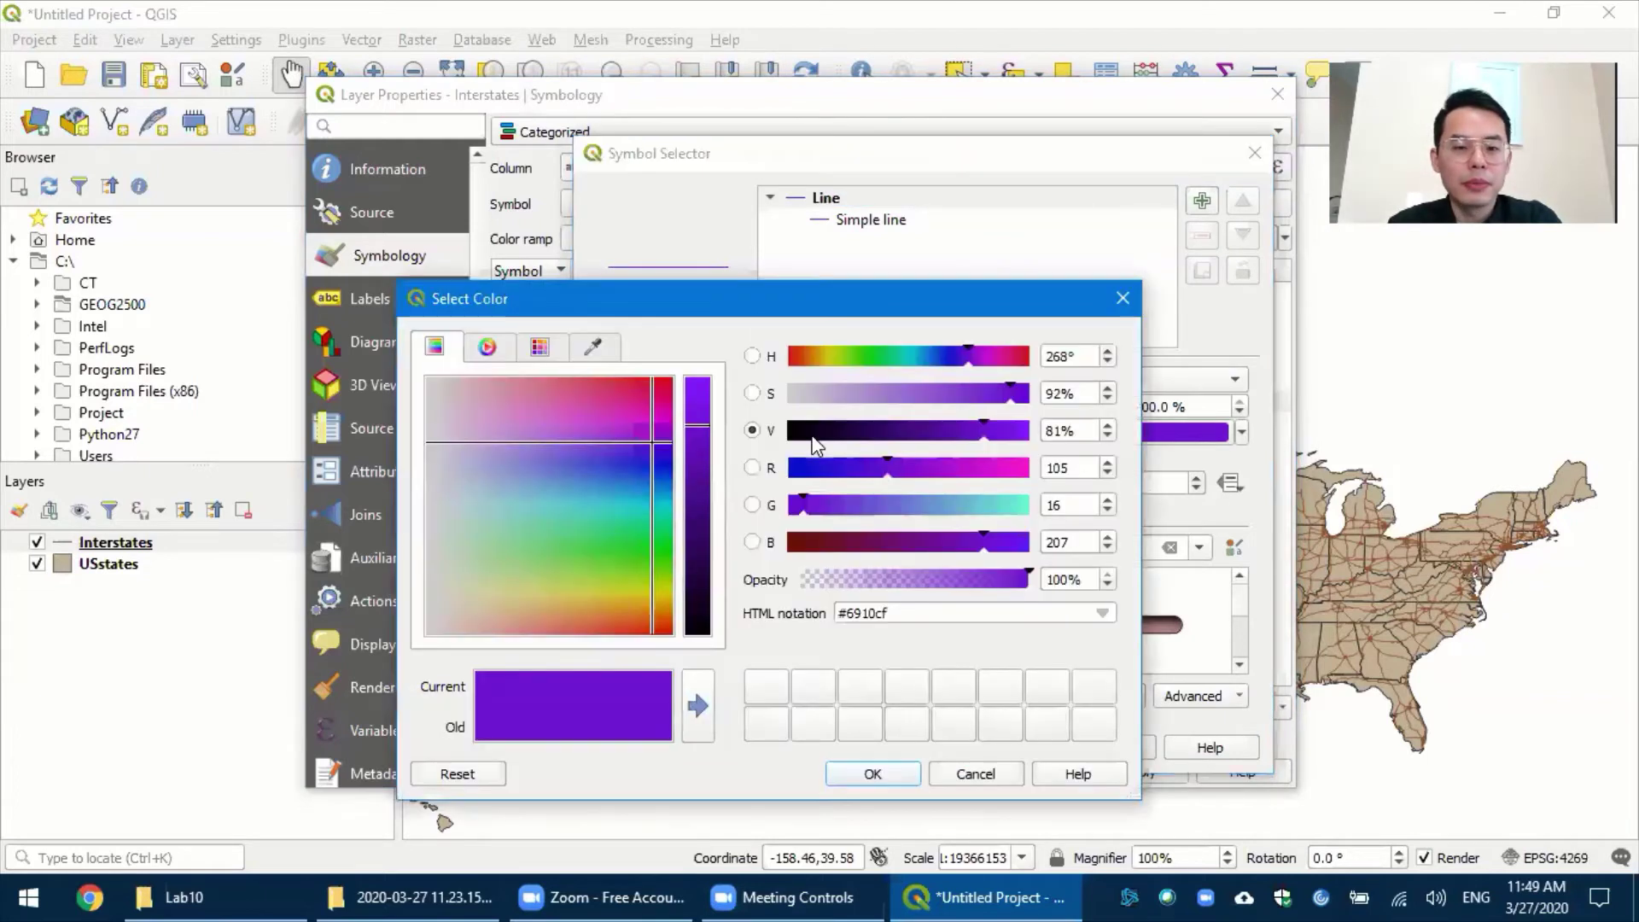
{"action": "left_click", "coordinate": [582, 617]}
{"action": "left_click", "coordinate": [871, 775]}
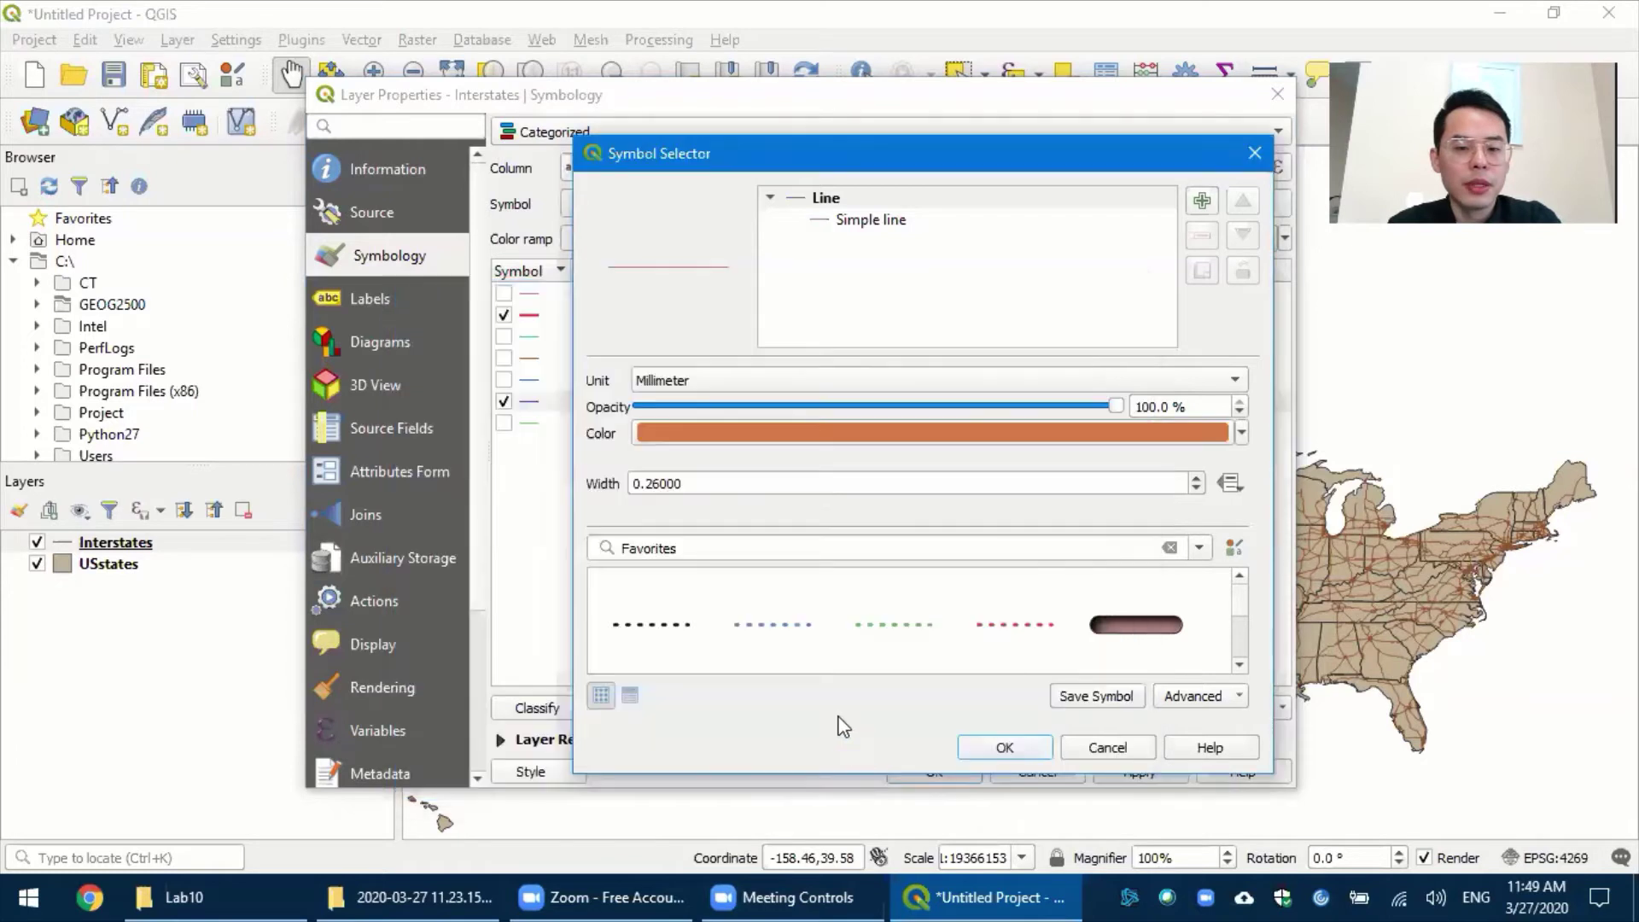
{"action": "left_click_drag", "start_coordinate": [718, 493], "coordinate": [599, 487]}
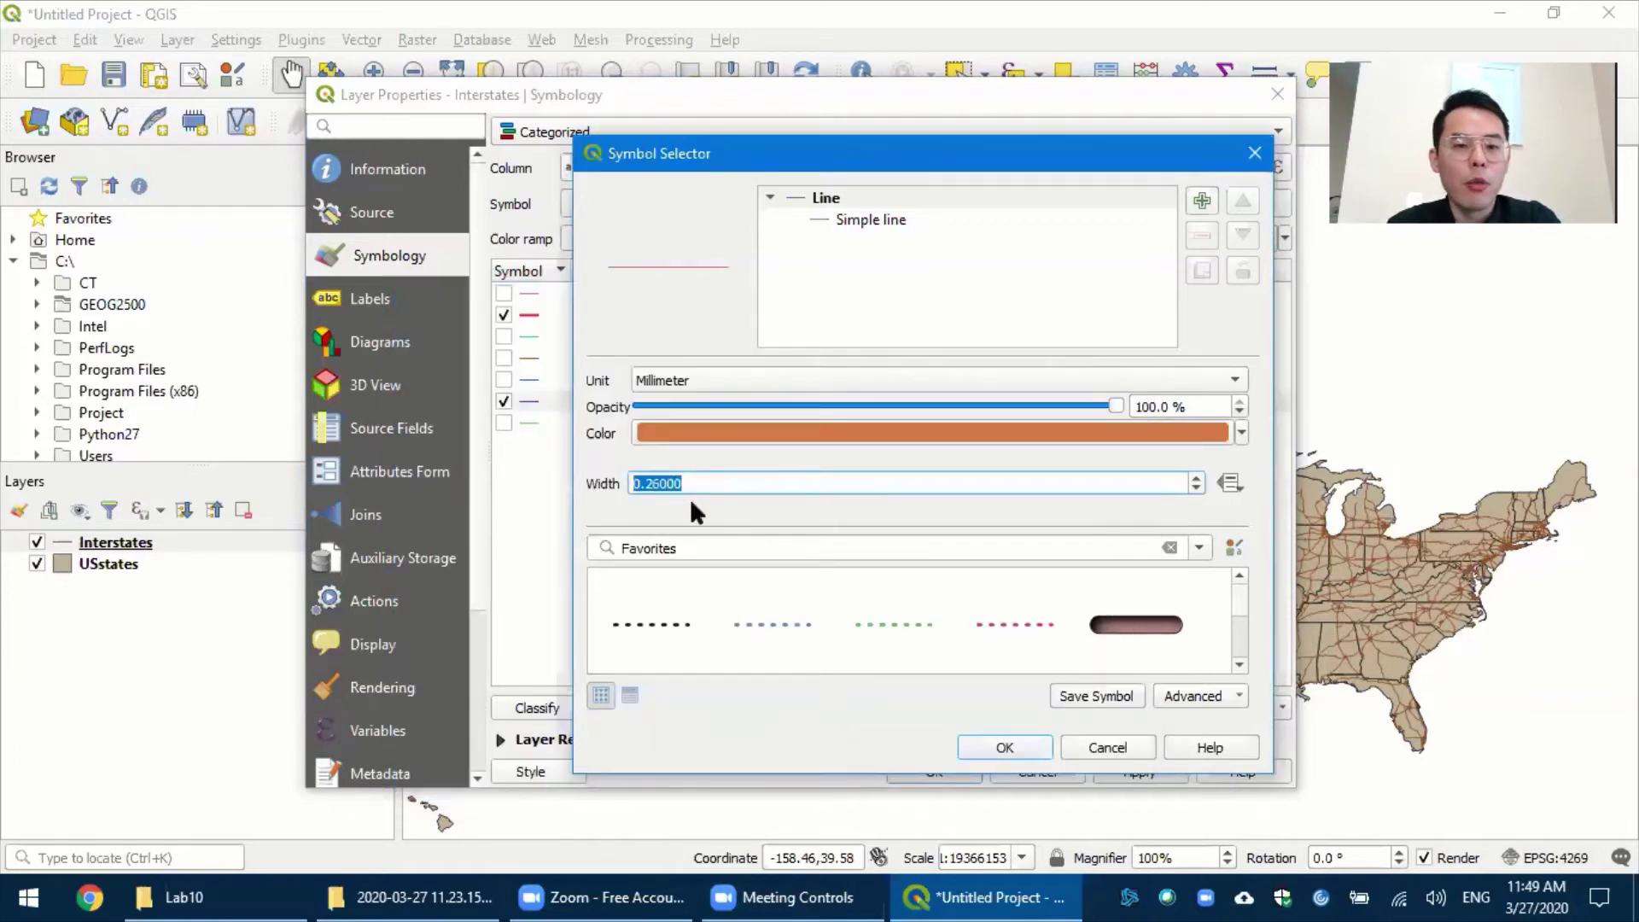
{"action": "left_click", "coordinate": [702, 483]}
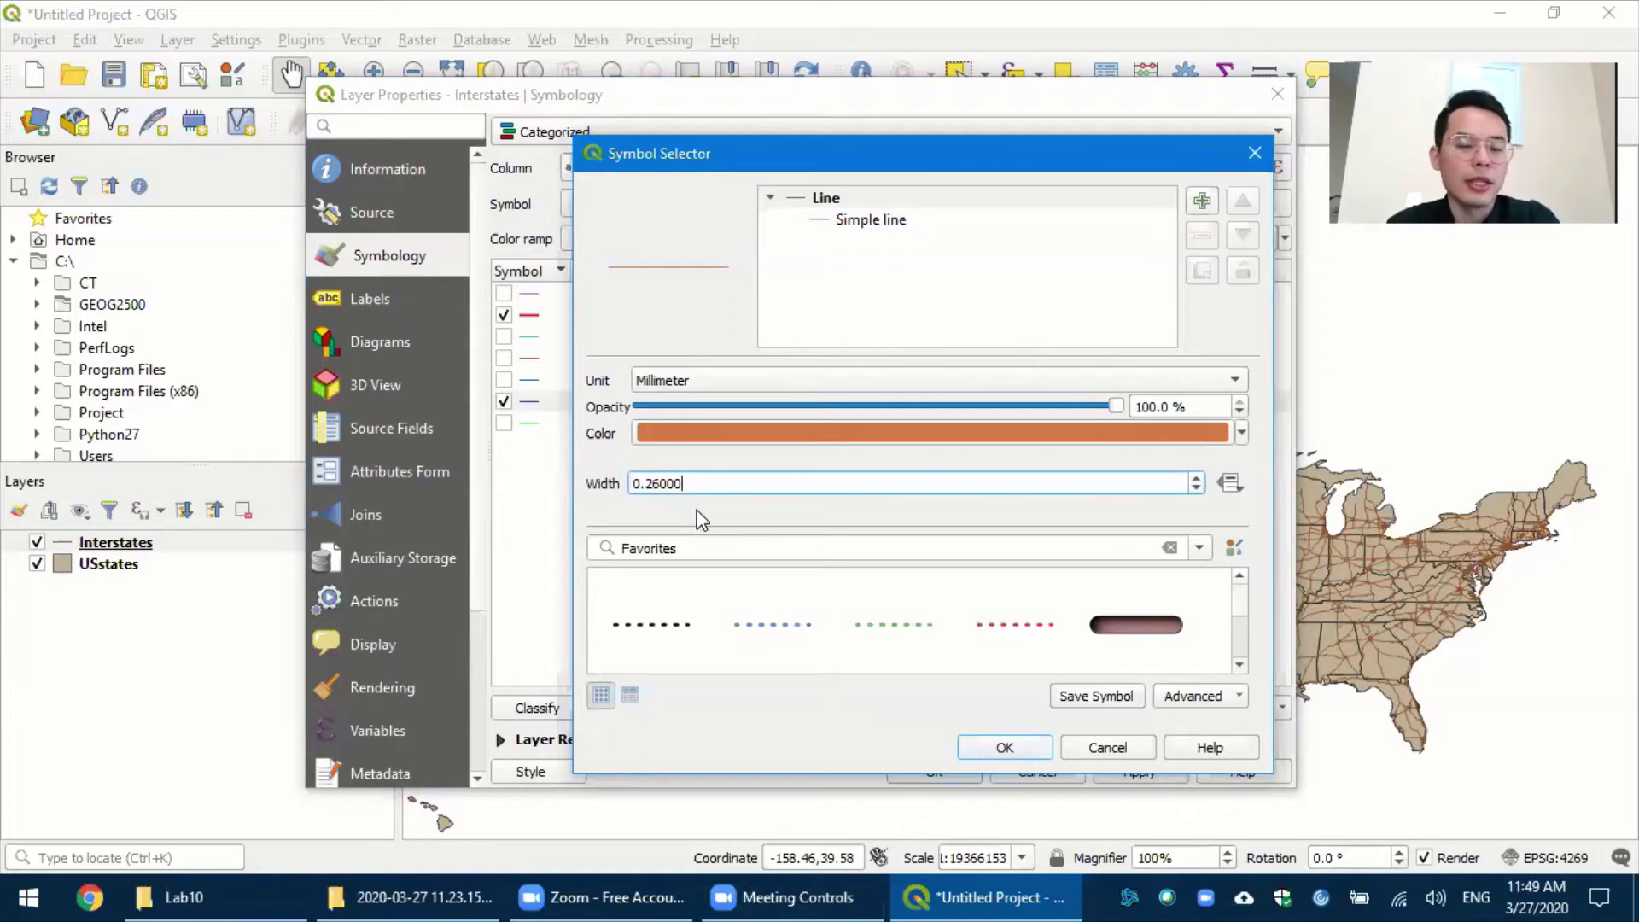
{"action": "left_click", "coordinate": [997, 747]}
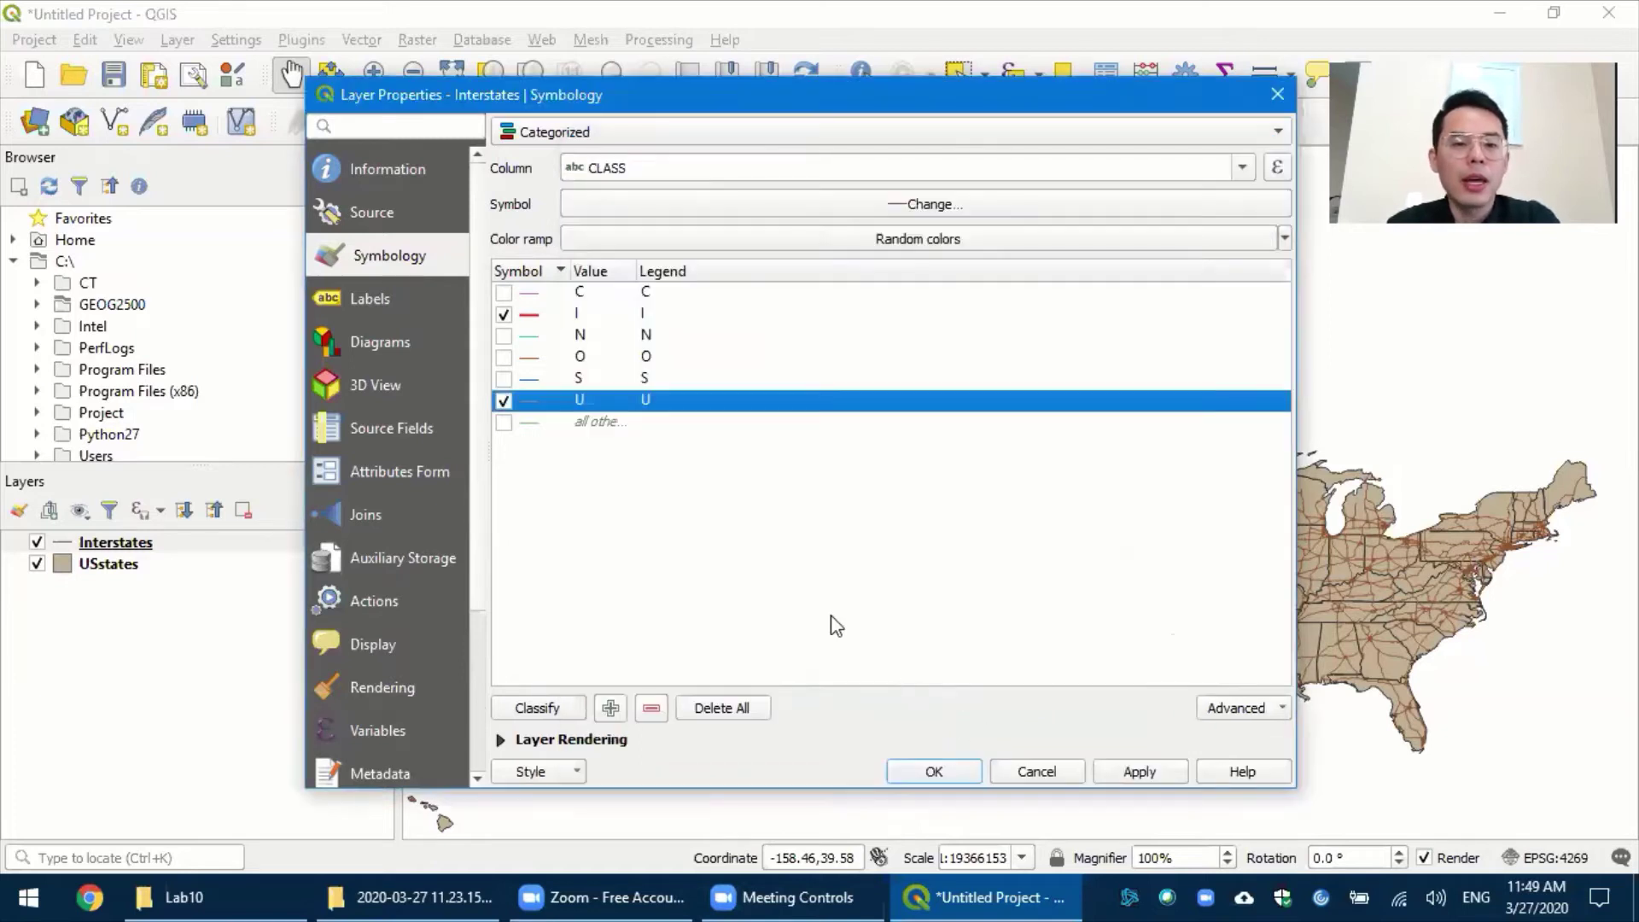
- Rename the I and U legend labels to 'Interstate' and 'US Highway'
{"action": "left_click", "coordinate": [577, 483]}
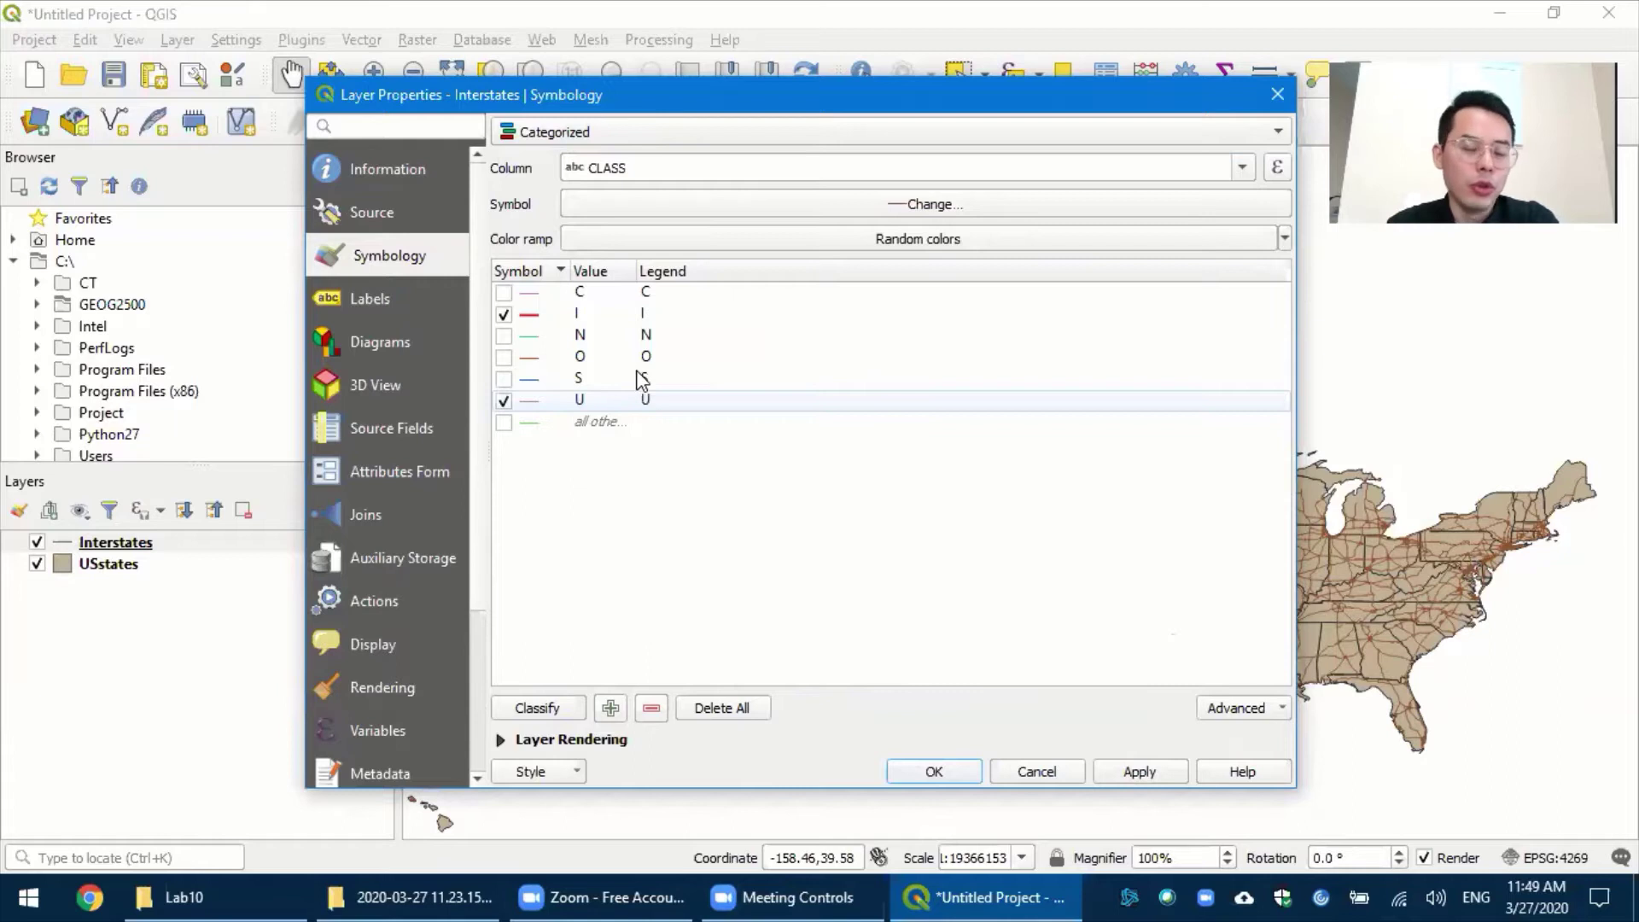
{"action": "left_click", "coordinate": [667, 314]}
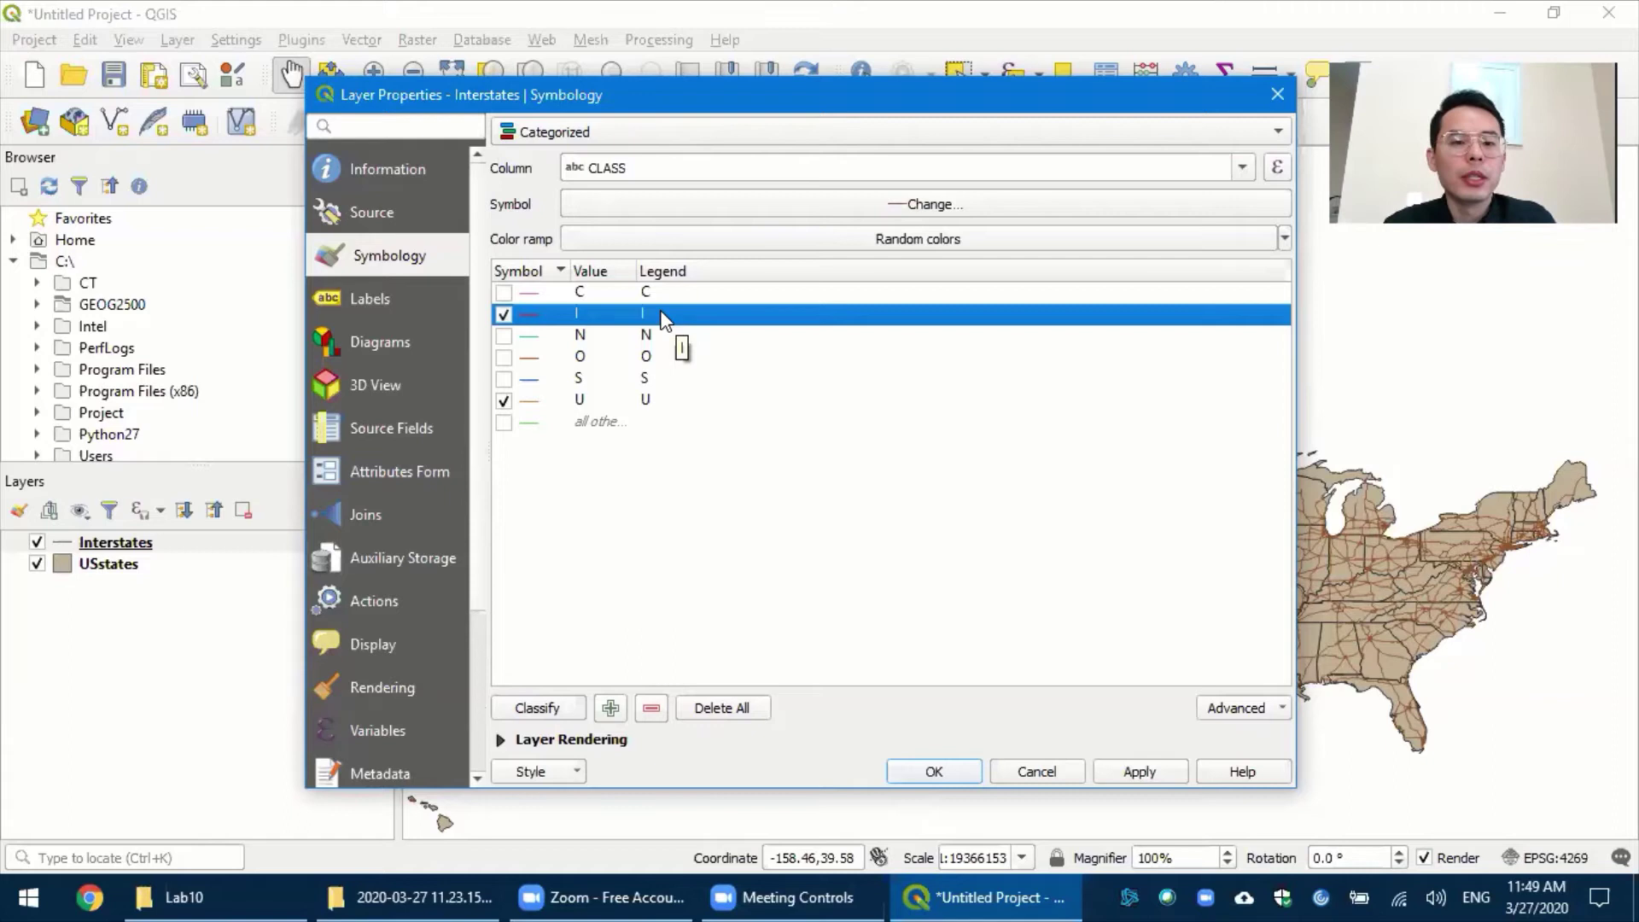
{"action": "double_click", "coordinate": [656, 315]}
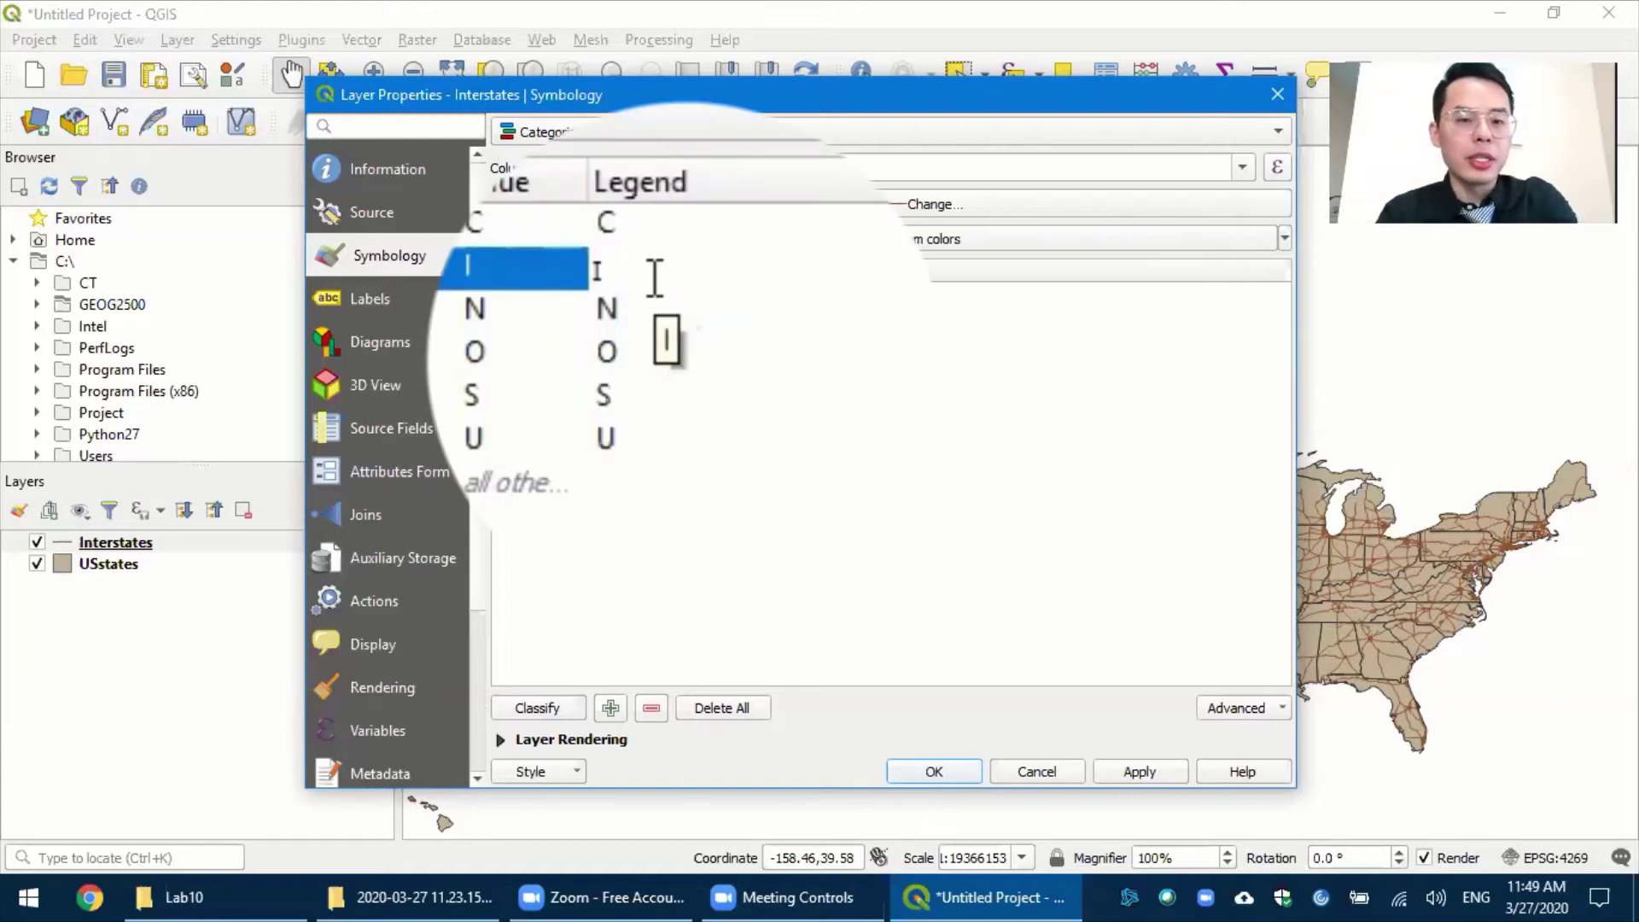
{"action": "type", "text": "nterstate"}
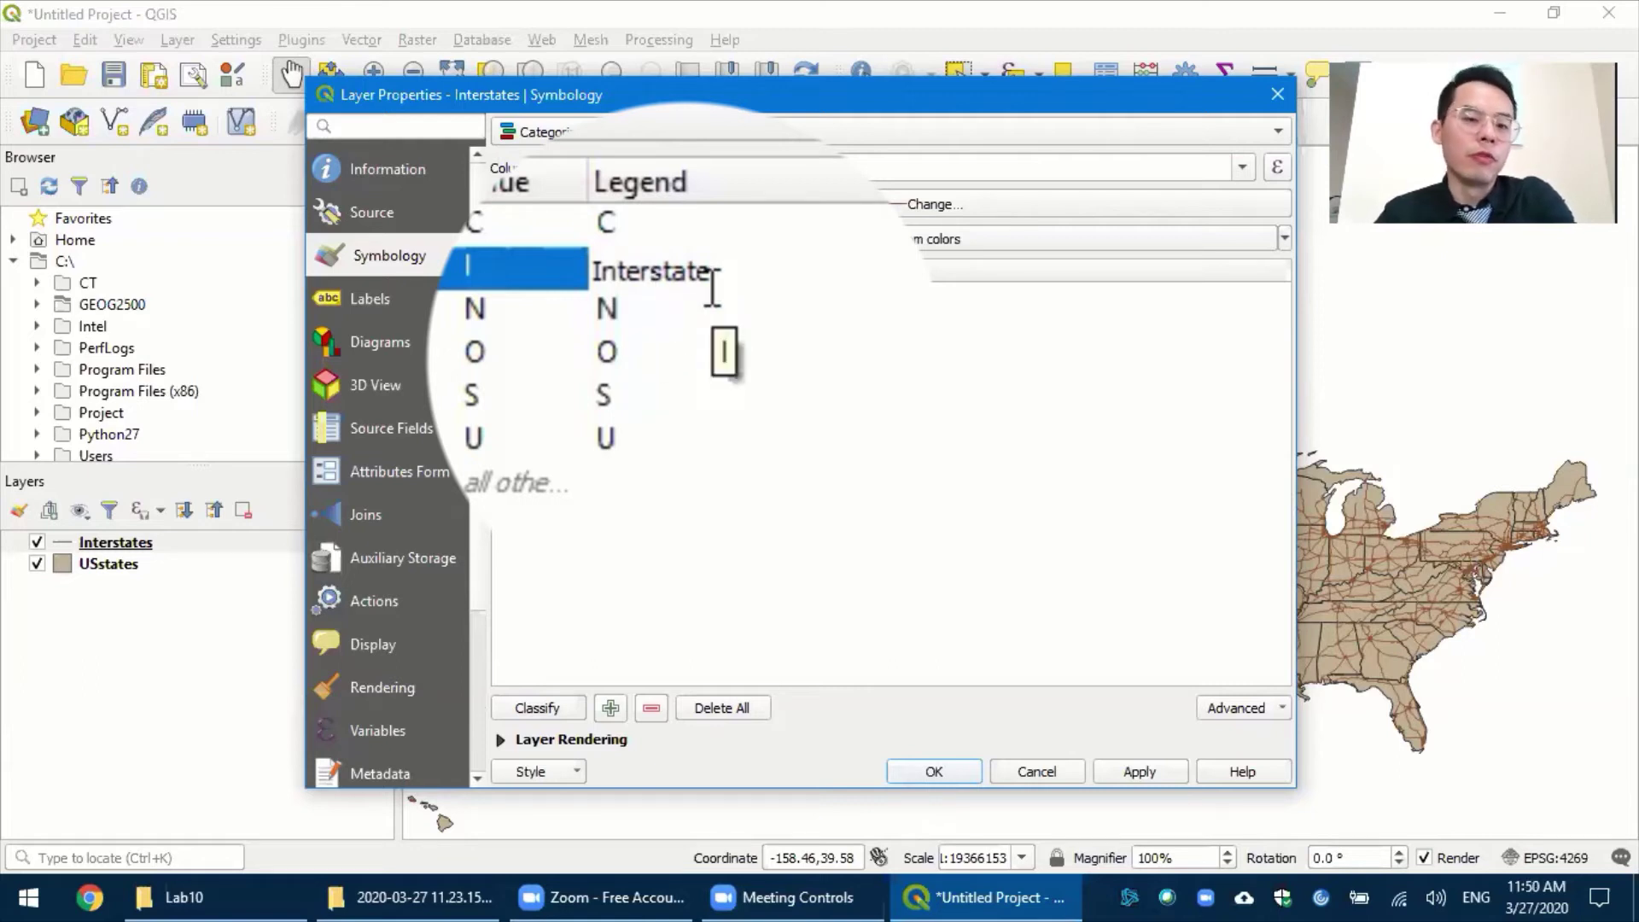
{"action": "left_click", "coordinate": [627, 438]}
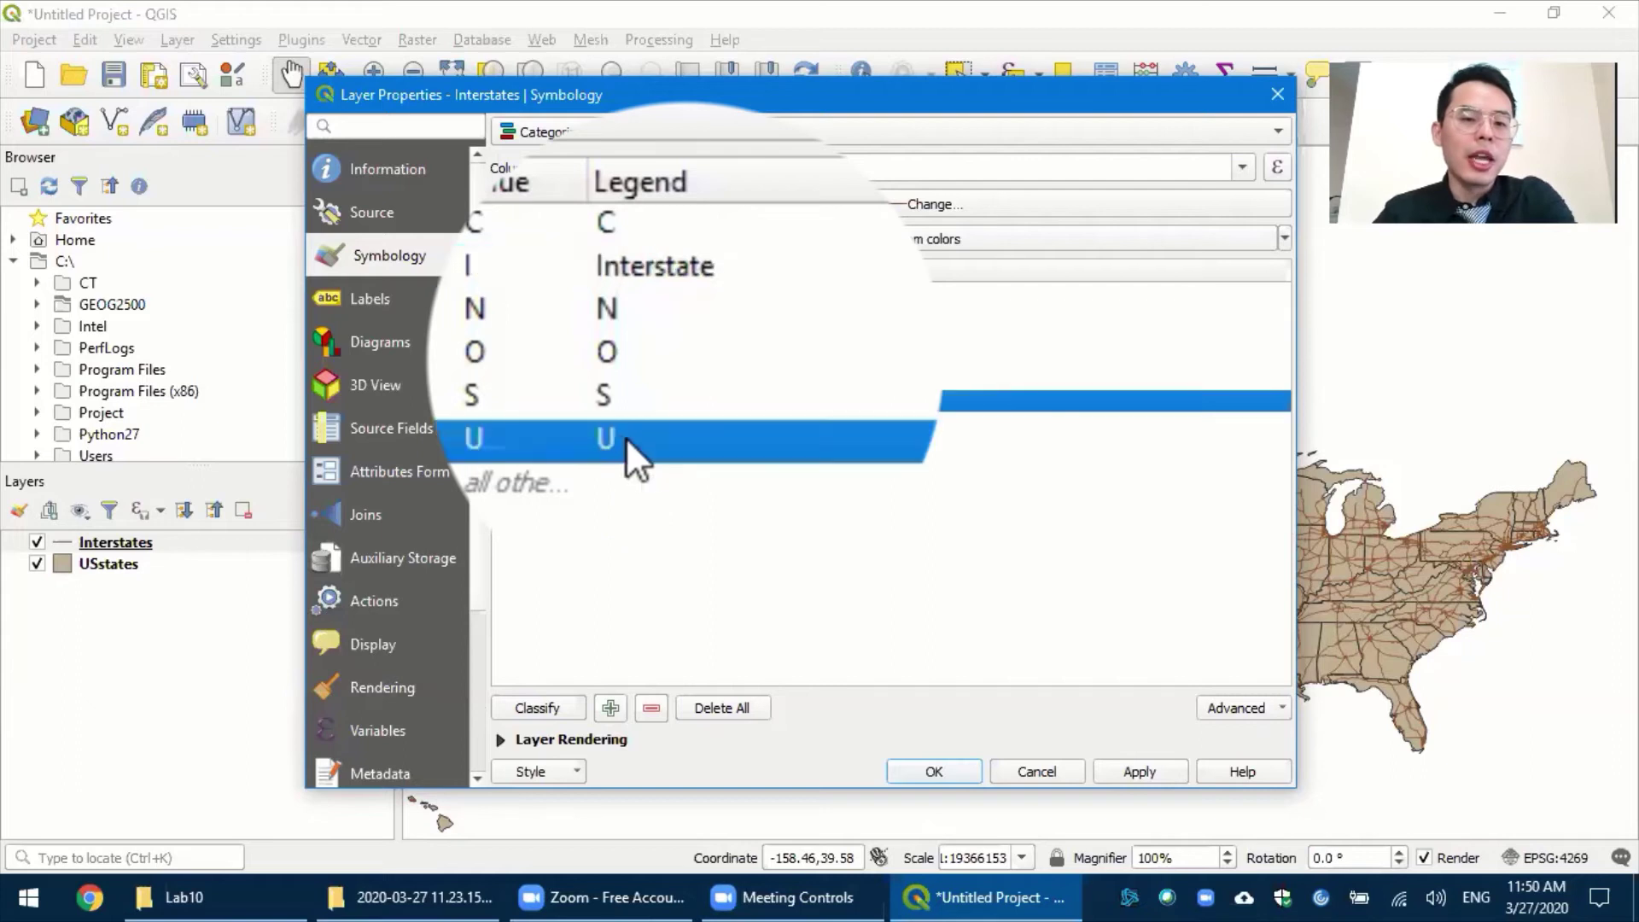
{"action": "double_click", "coordinate": [612, 435]}
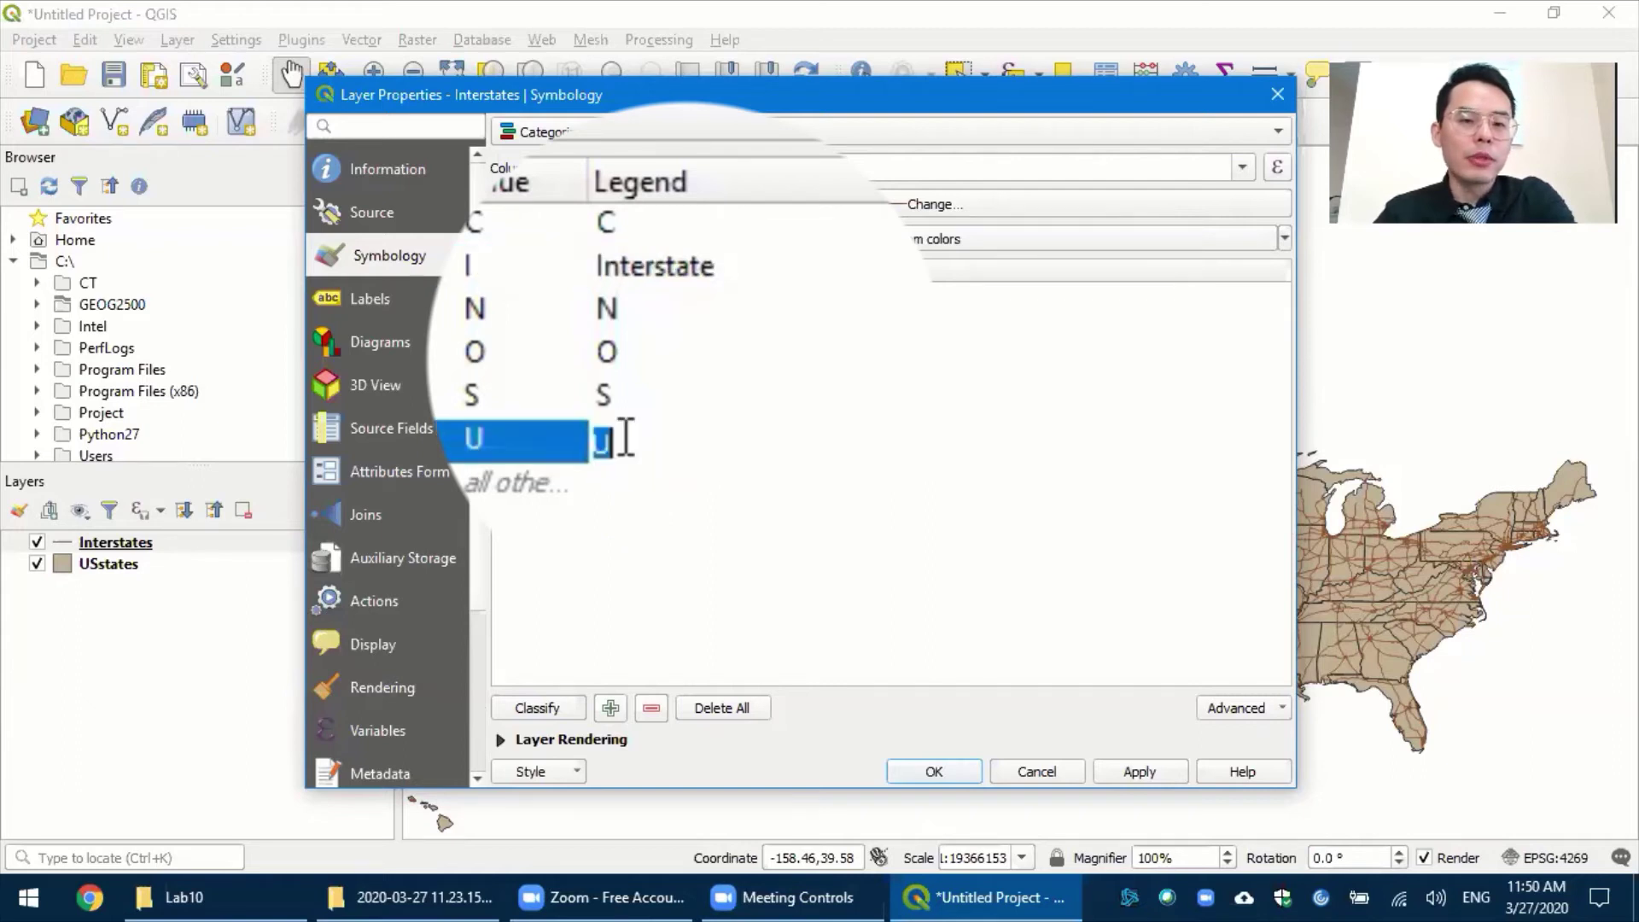
{"action": "type", "text": "us"}
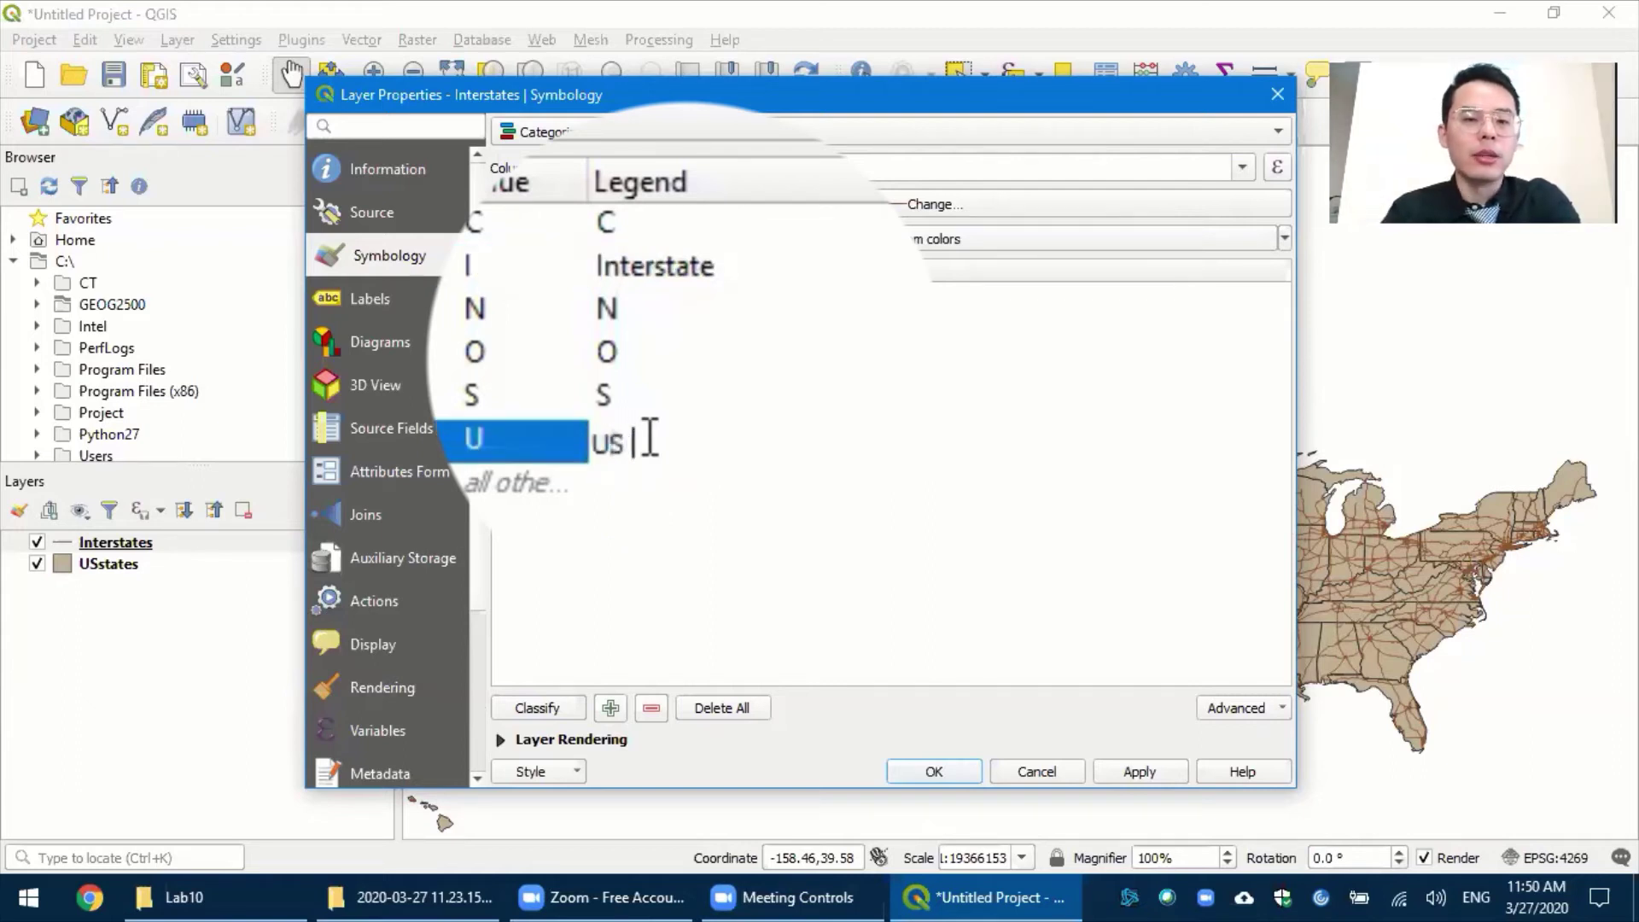
{"action": "type", "text": " Highway"}
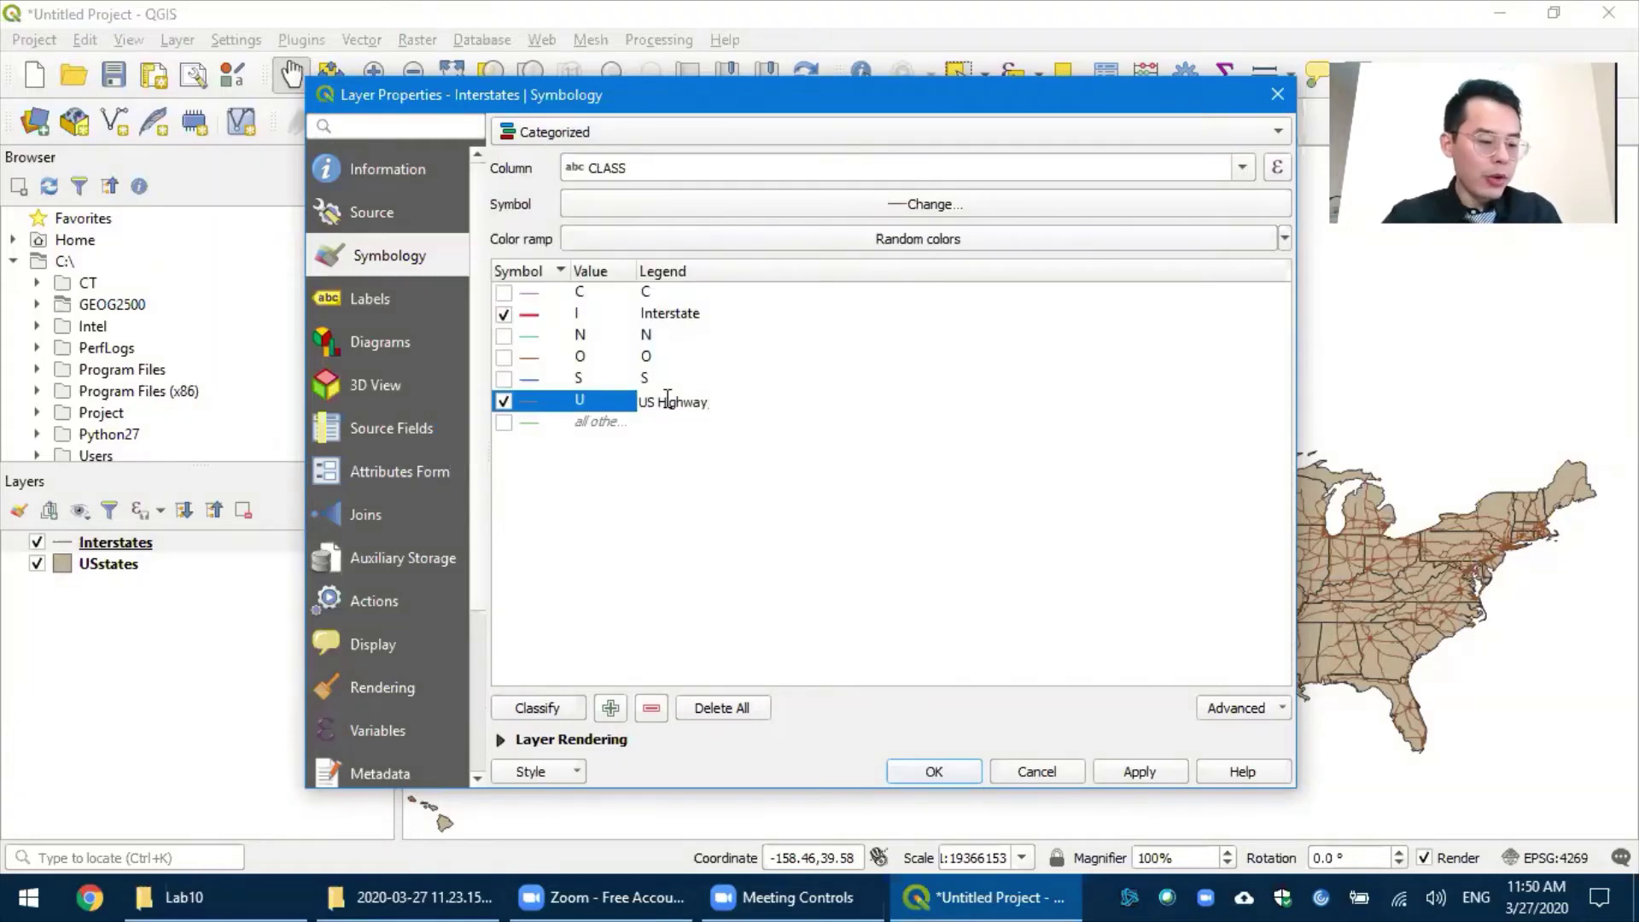
{"action": "left_click", "coordinate": [963, 771]}
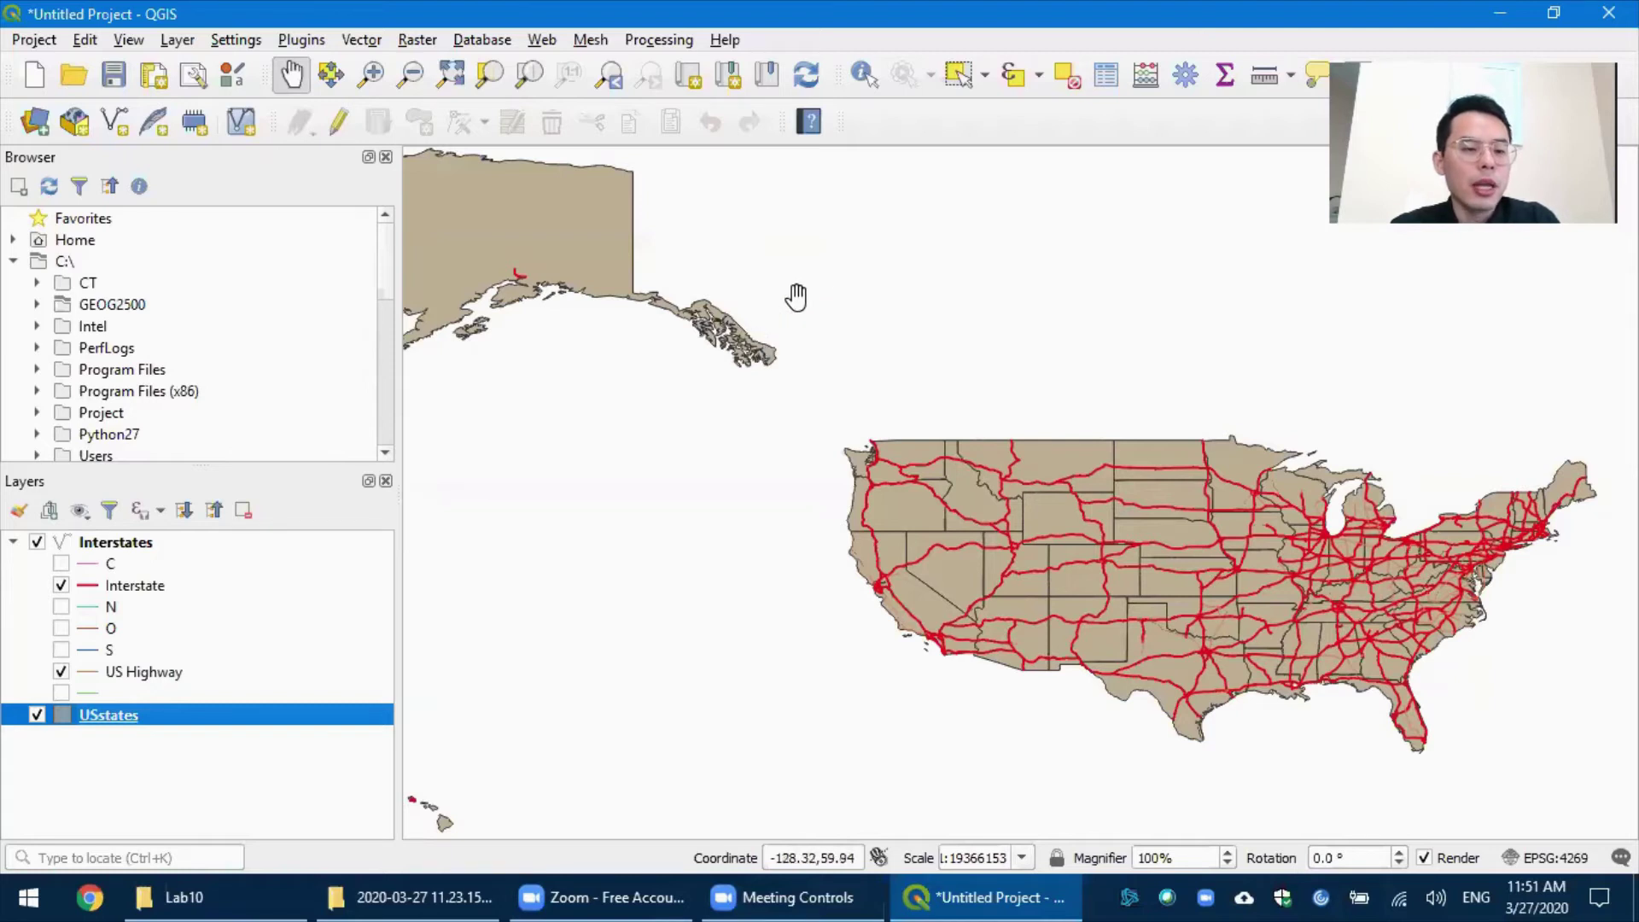
- Open the USstates layer properties
{"action": "right_click", "coordinate": [228, 724]}
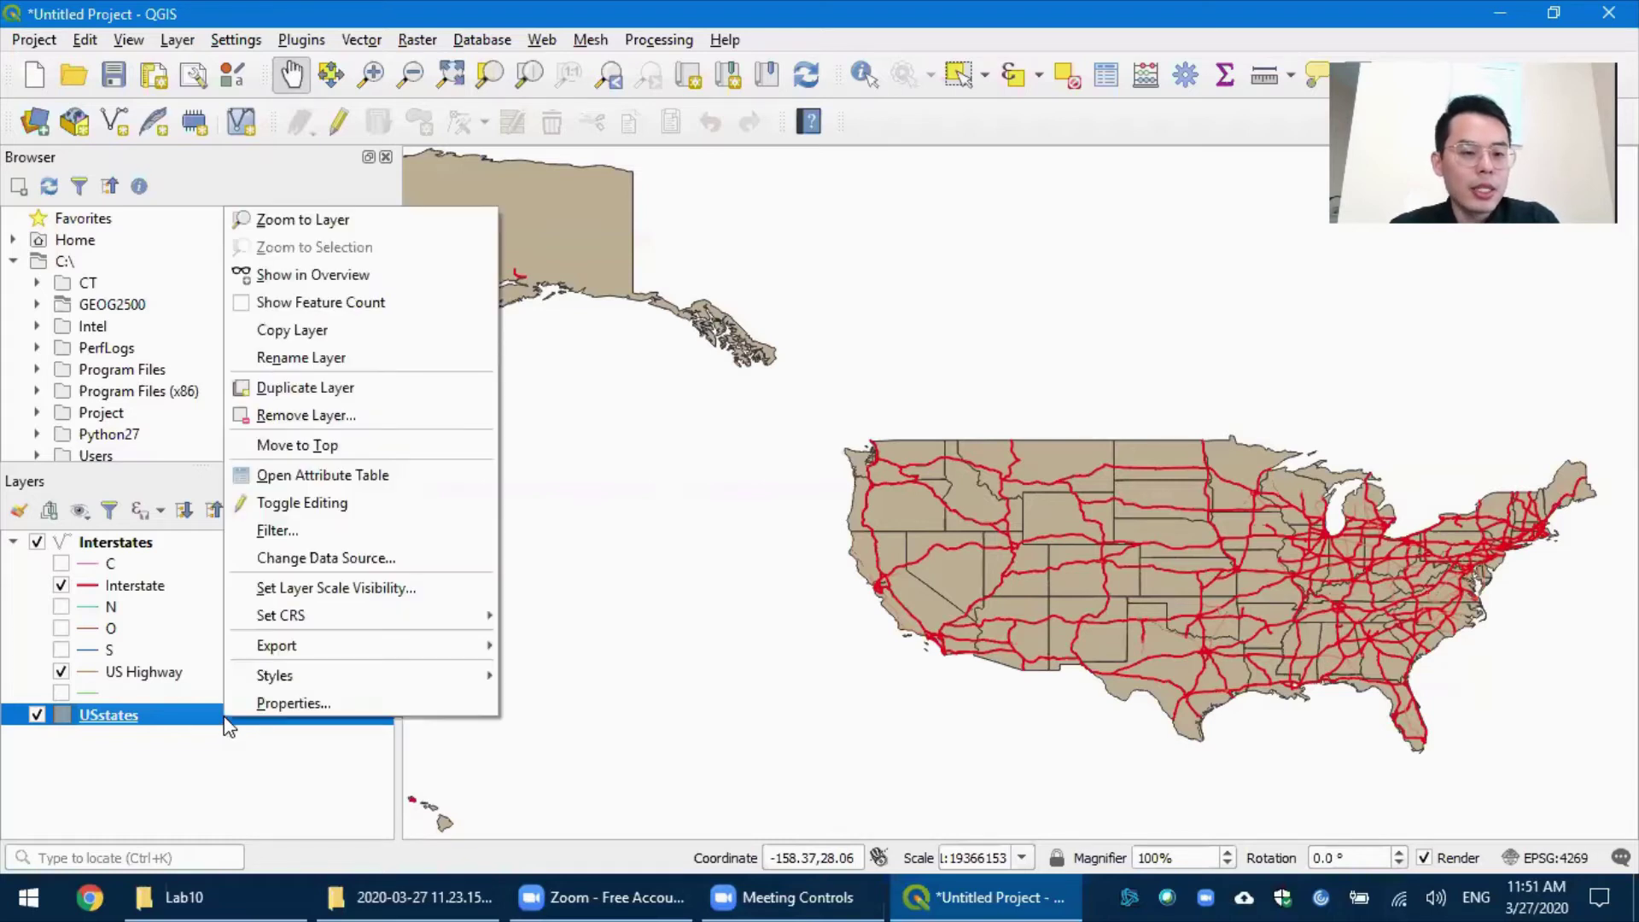
{"action": "left_click", "coordinate": [316, 705]}
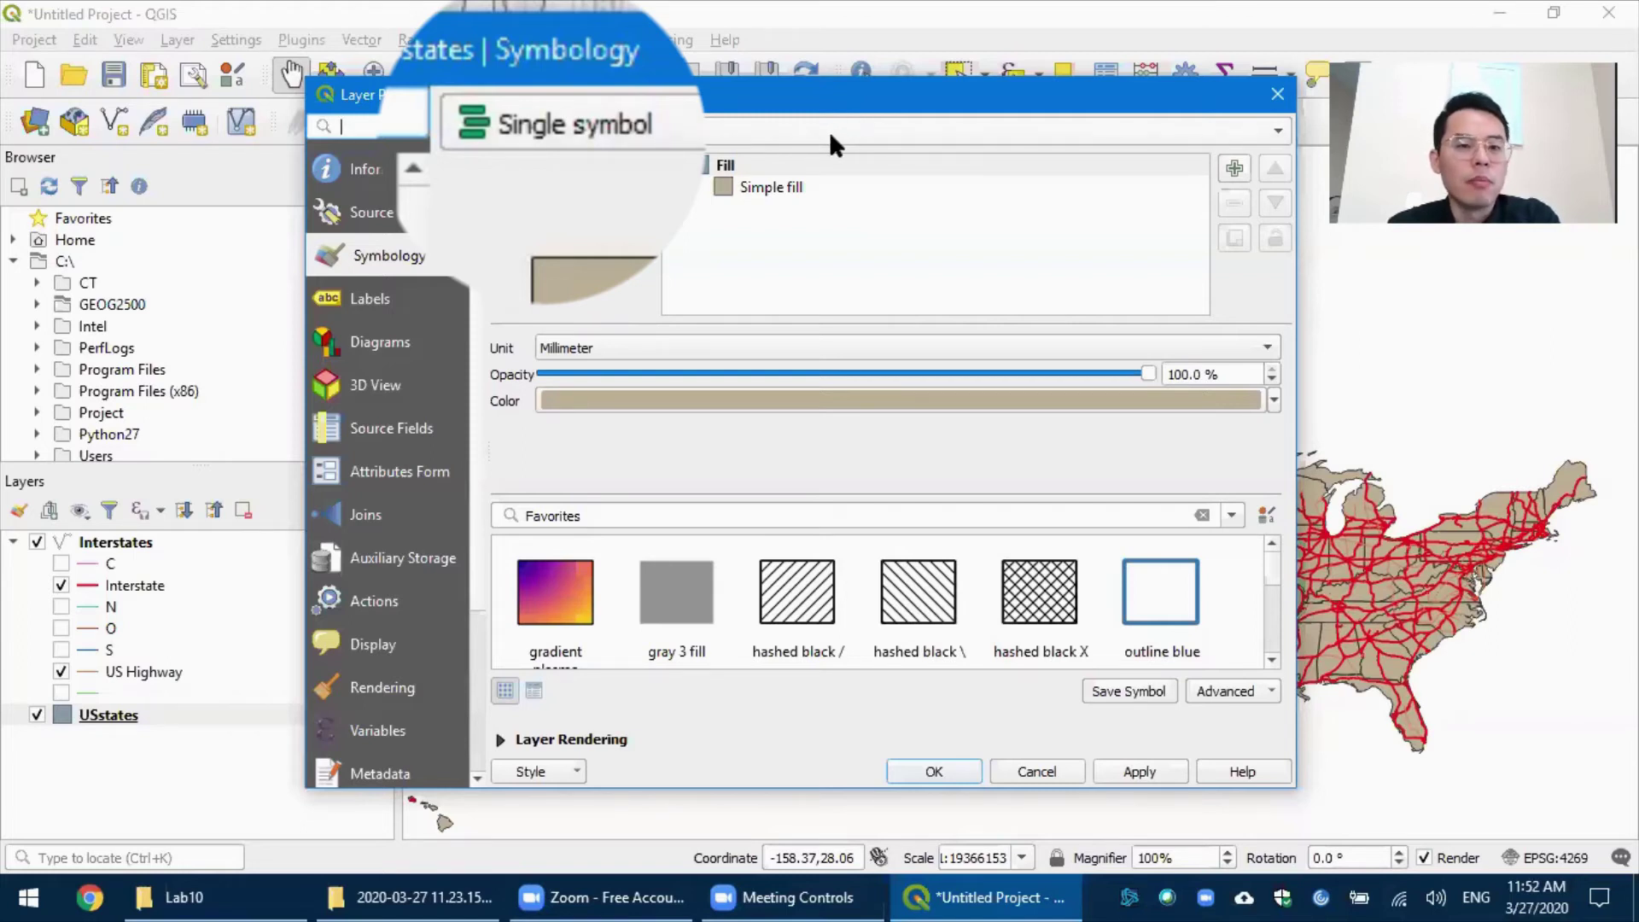
- Switch the USstates renderer to Graduated, classified on the POP2000 column
{"action": "left_click", "coordinate": [830, 134]}
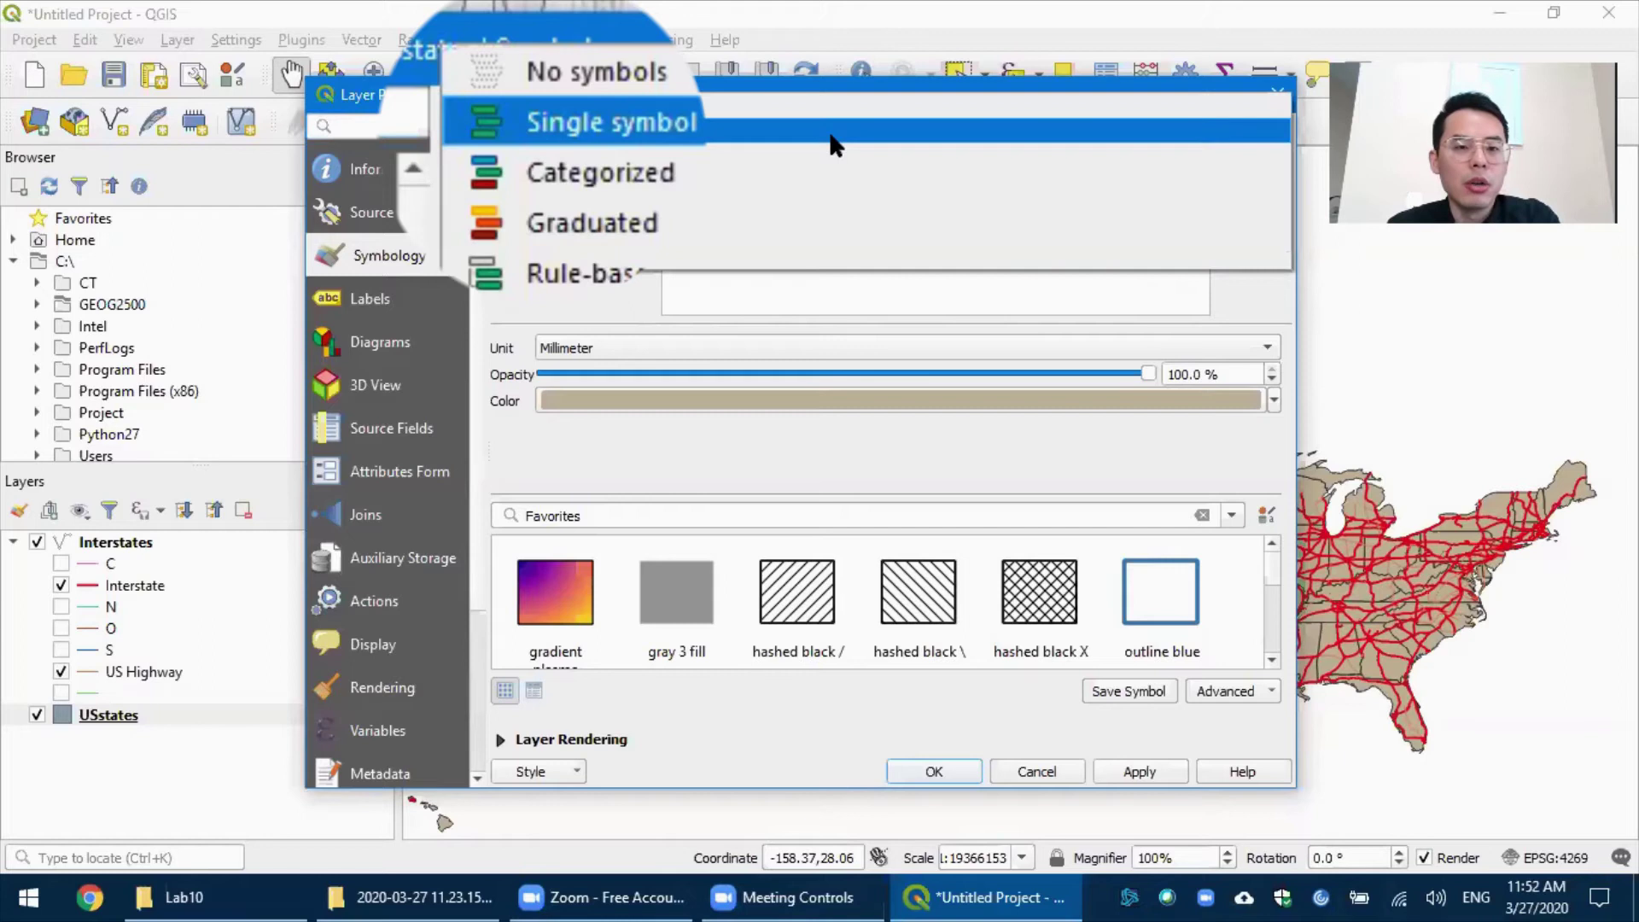
{"action": "left_click", "coordinate": [787, 195]}
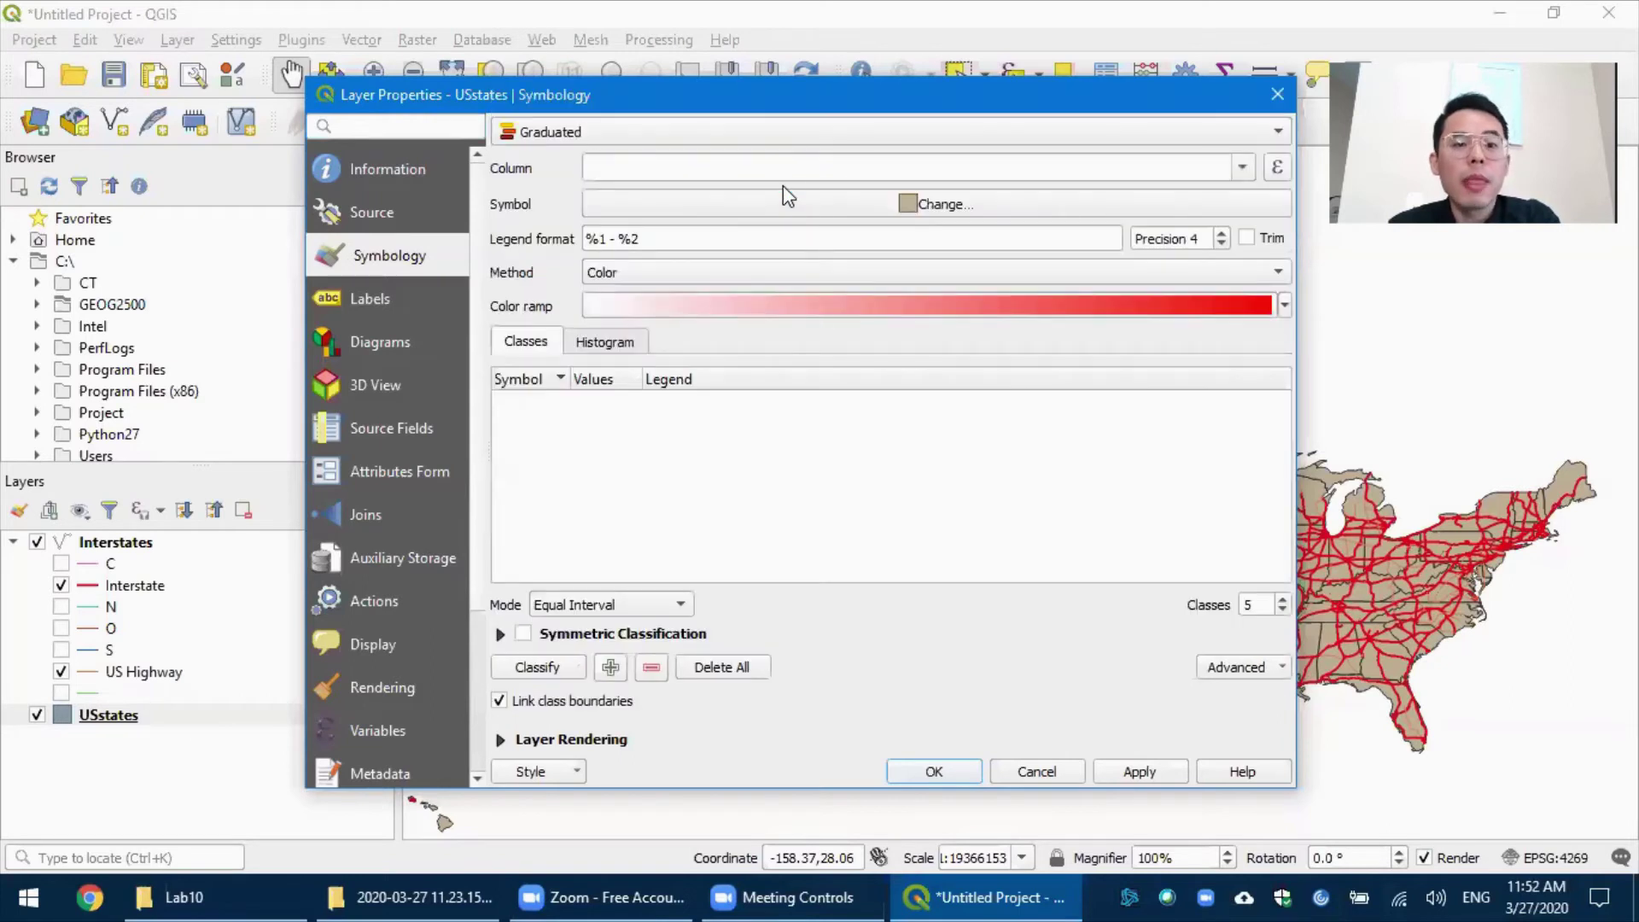
{"action": "left_click", "coordinate": [1243, 170]}
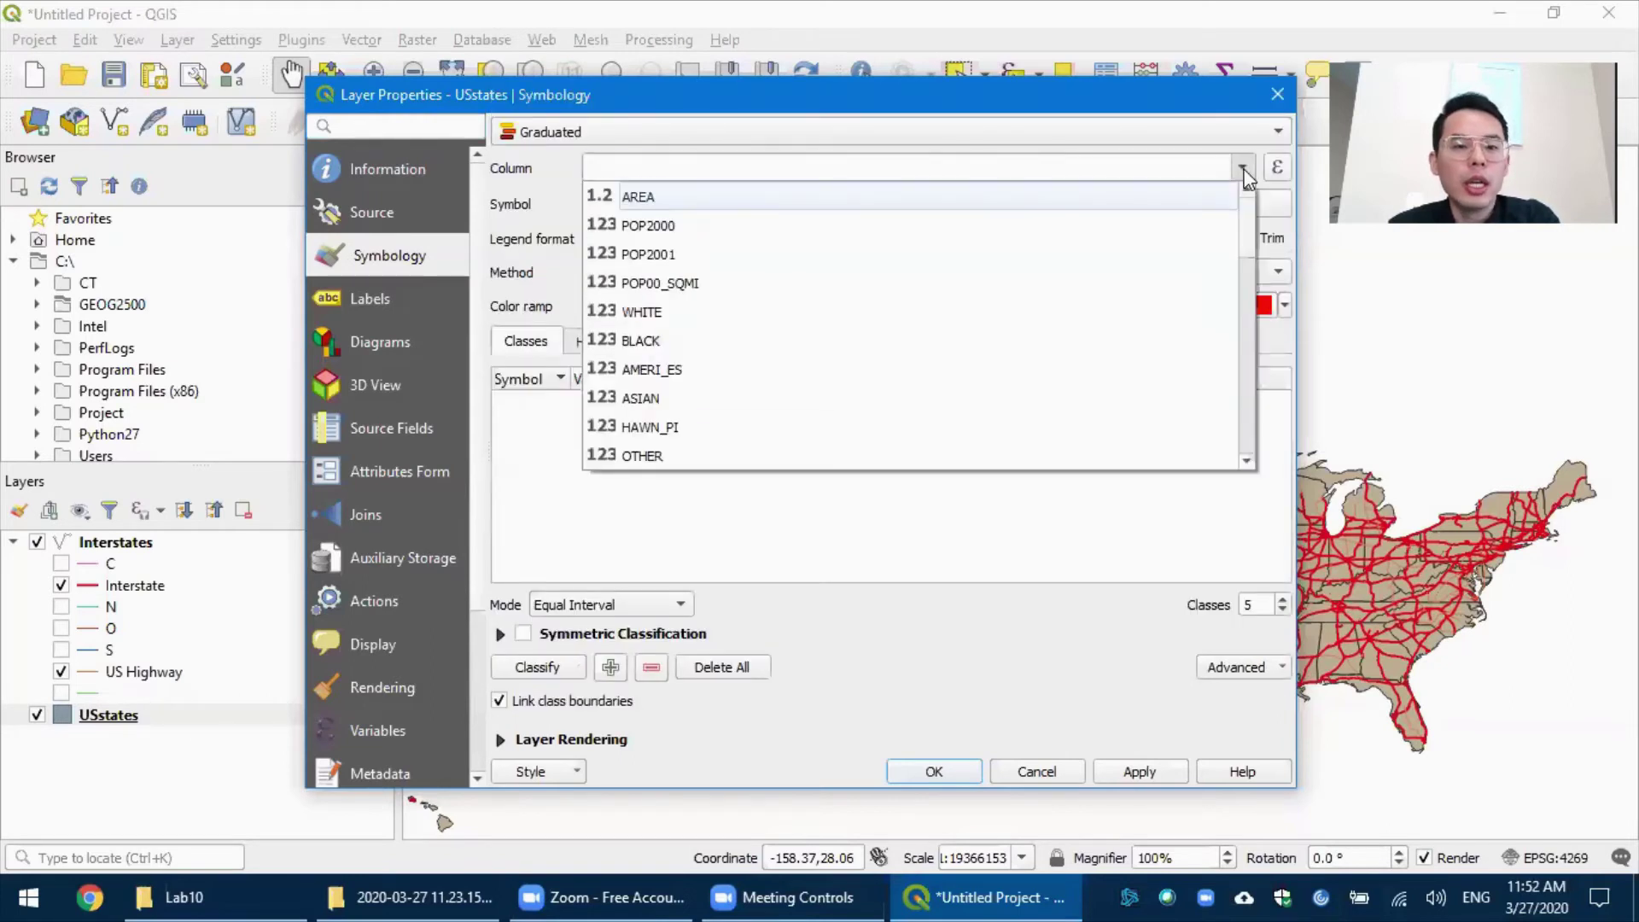
{"action": "left_click", "coordinate": [1138, 224]}
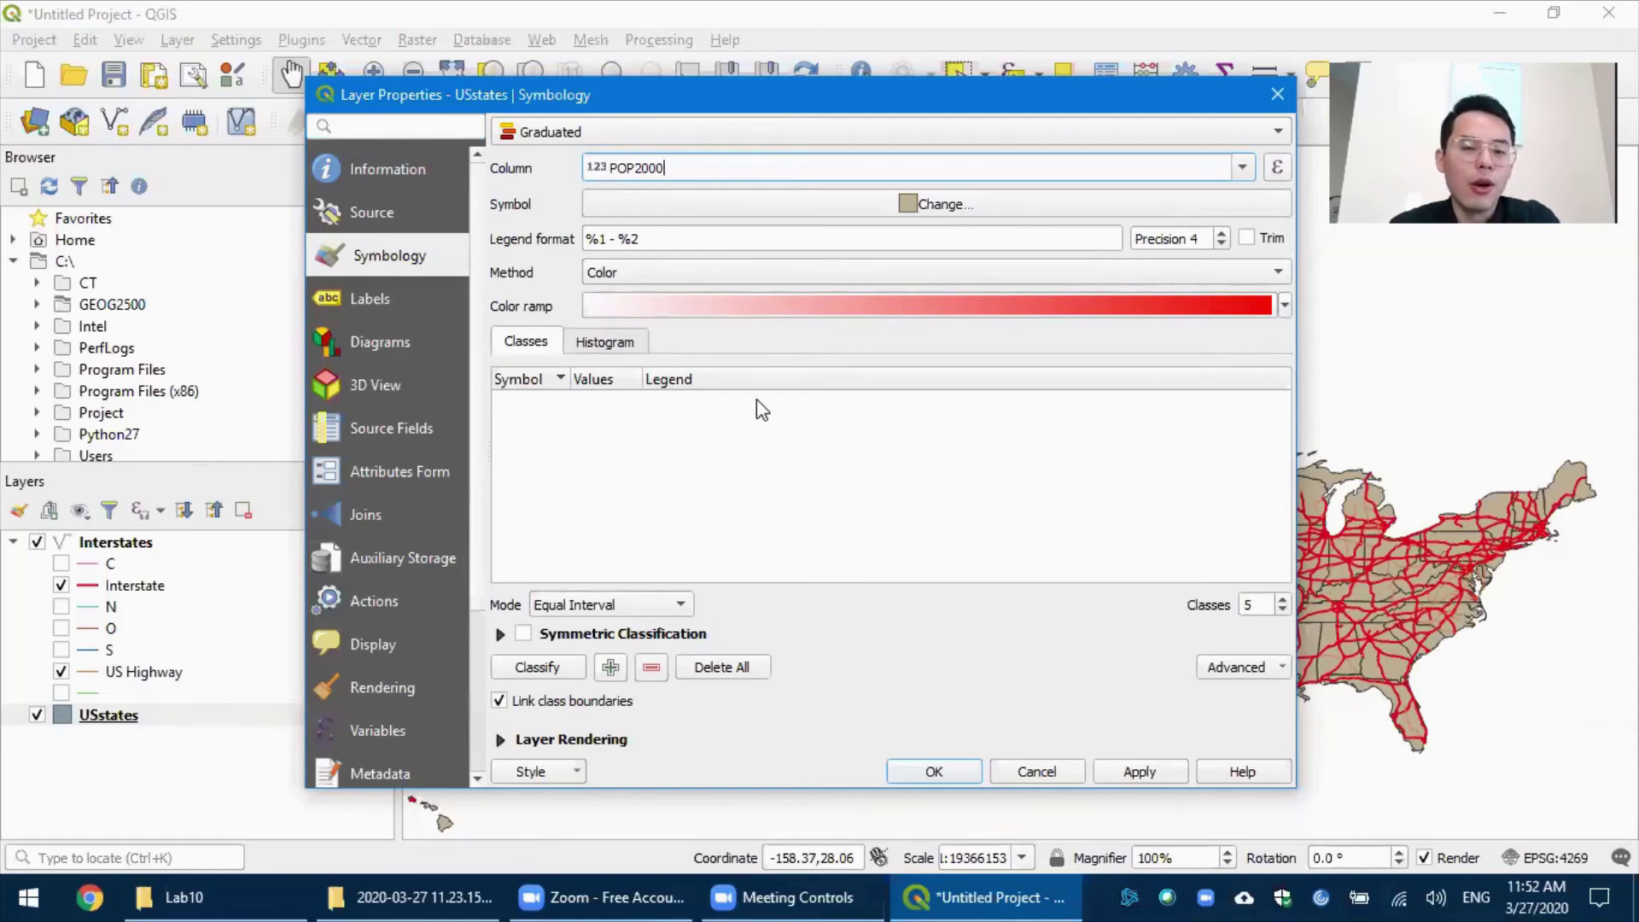
- Set the classification mode to Pretty Breaks, yielding seven population classes
{"action": "left_click", "coordinate": [683, 606]}
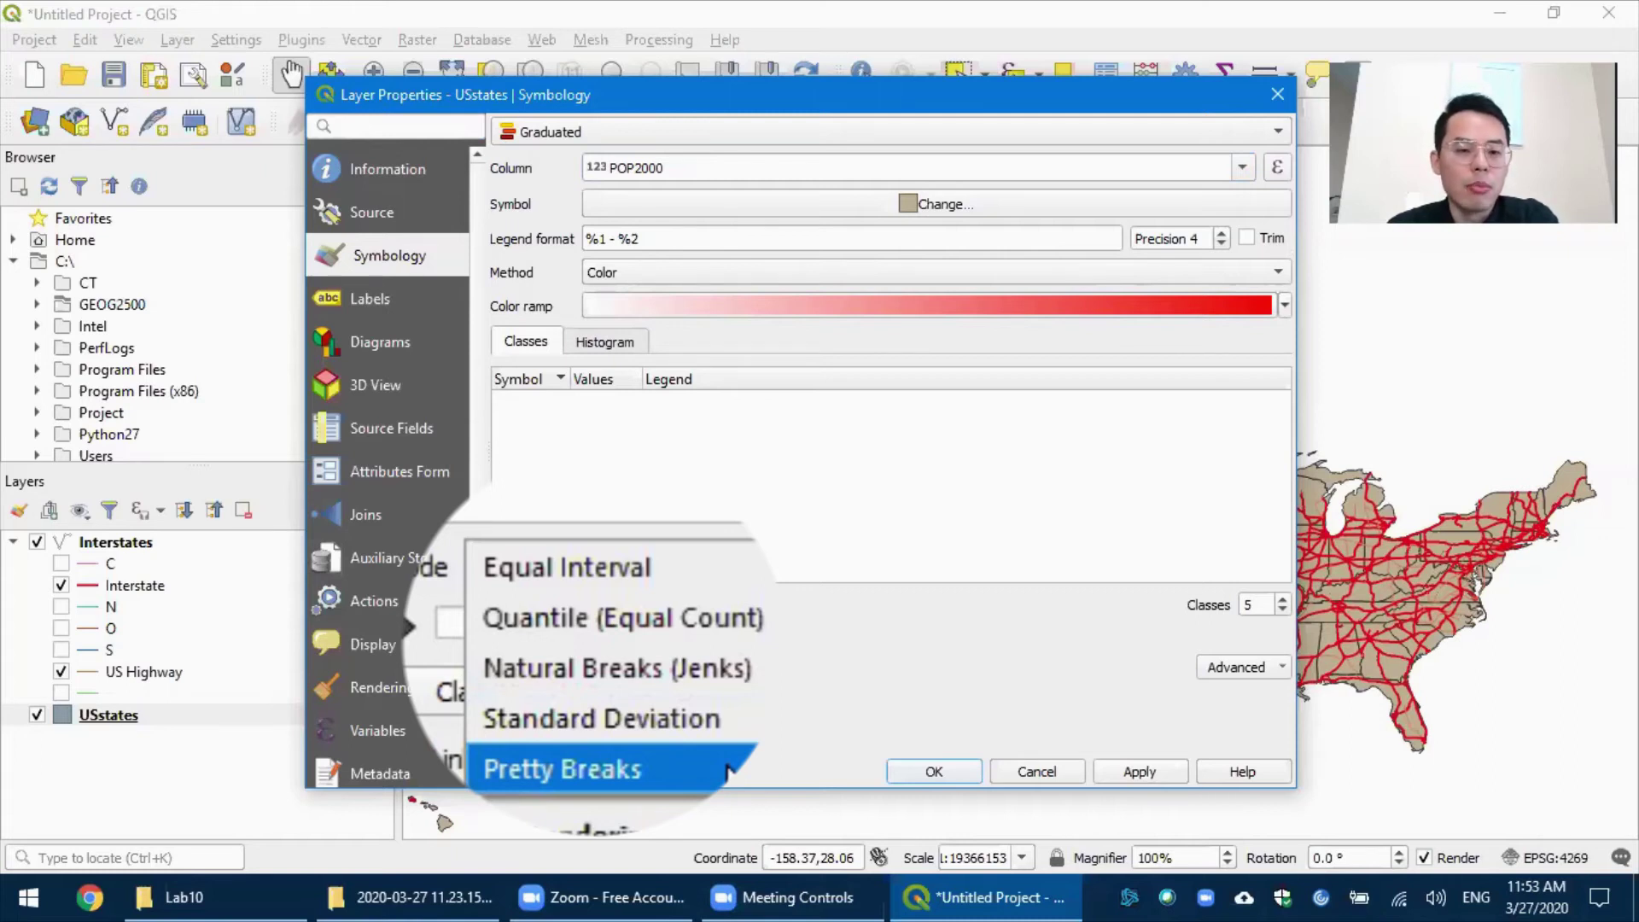
{"action": "left_click", "coordinate": [665, 709]}
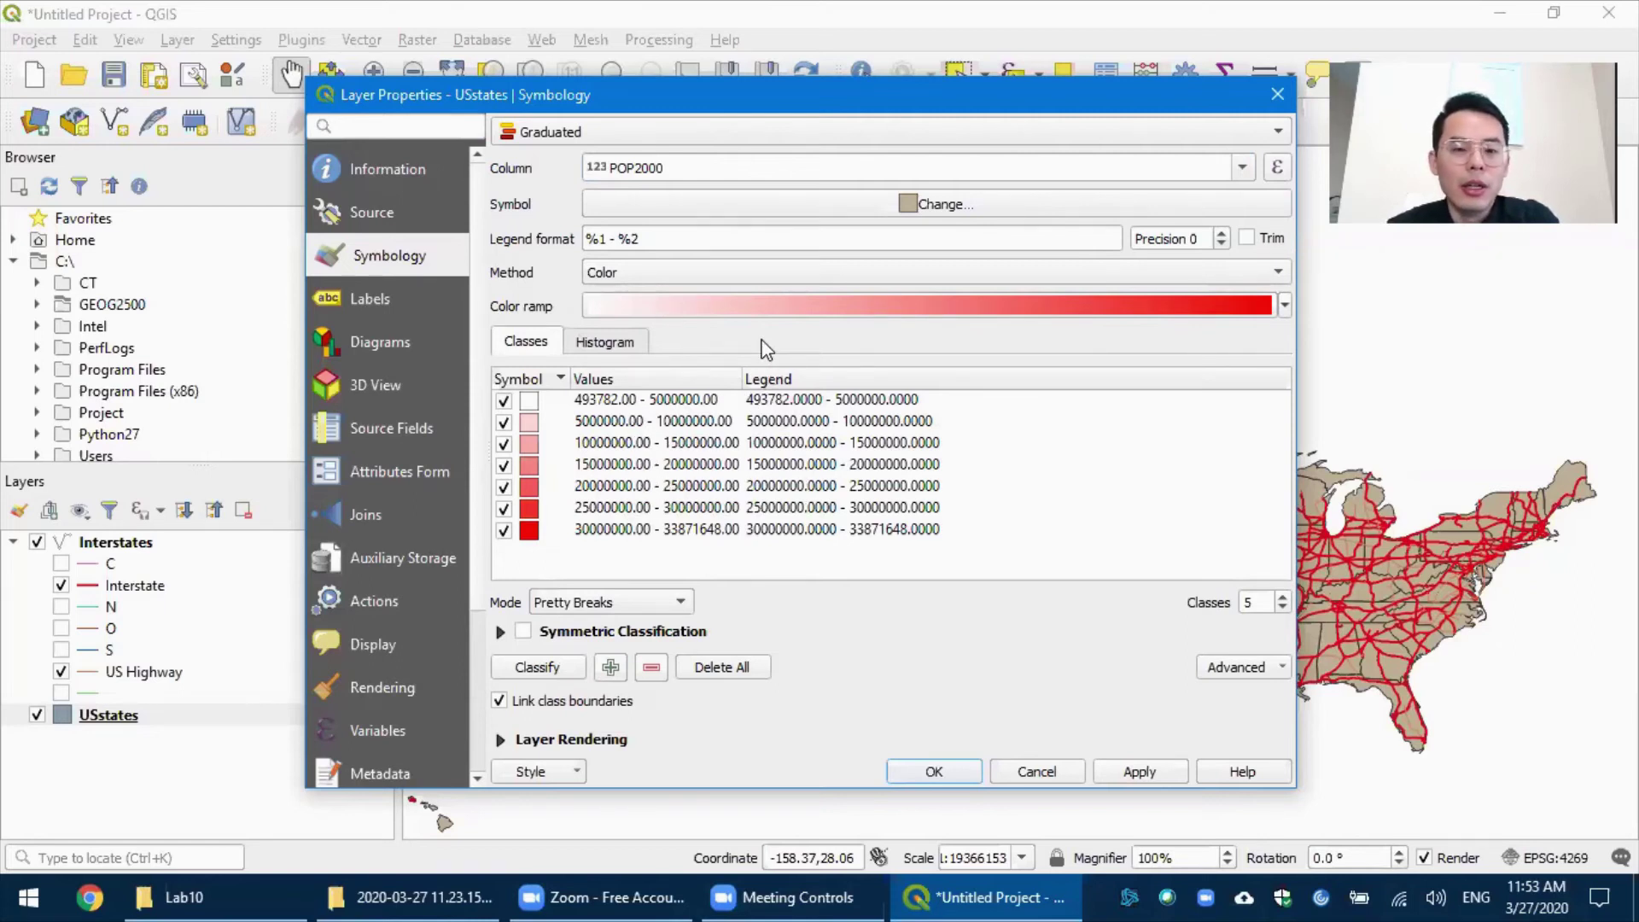
- Apply the YlOrRd colour ramp to the seven POP2000 classes
{"action": "left_click", "coordinate": [1284, 305]}
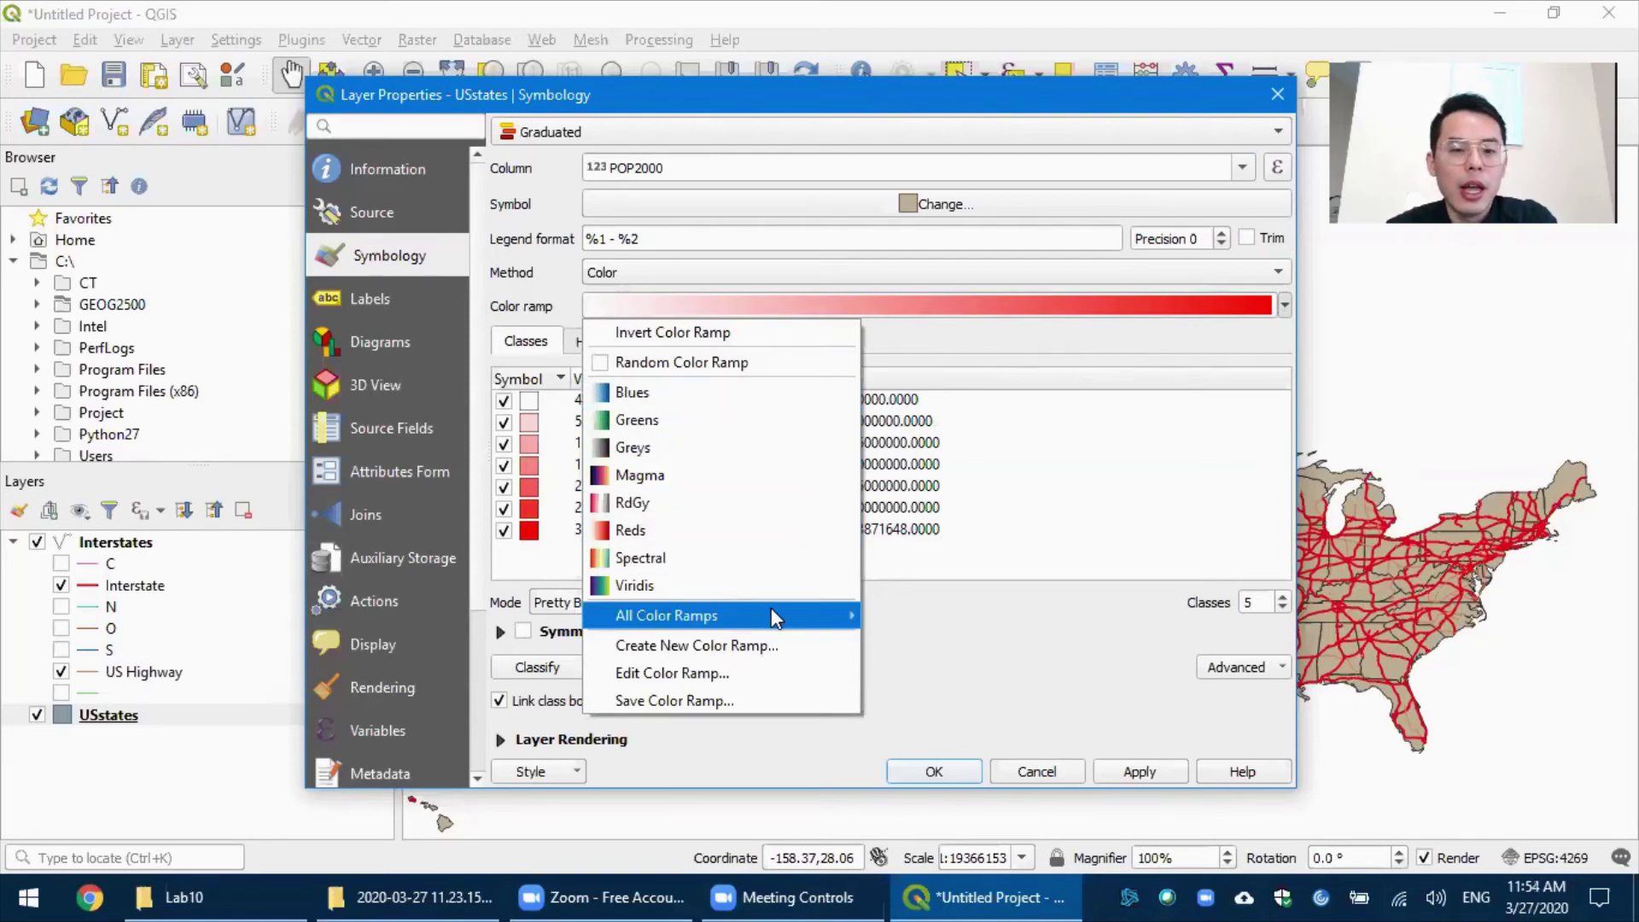
{"action": "mouse_move", "coordinate": [772, 616]}
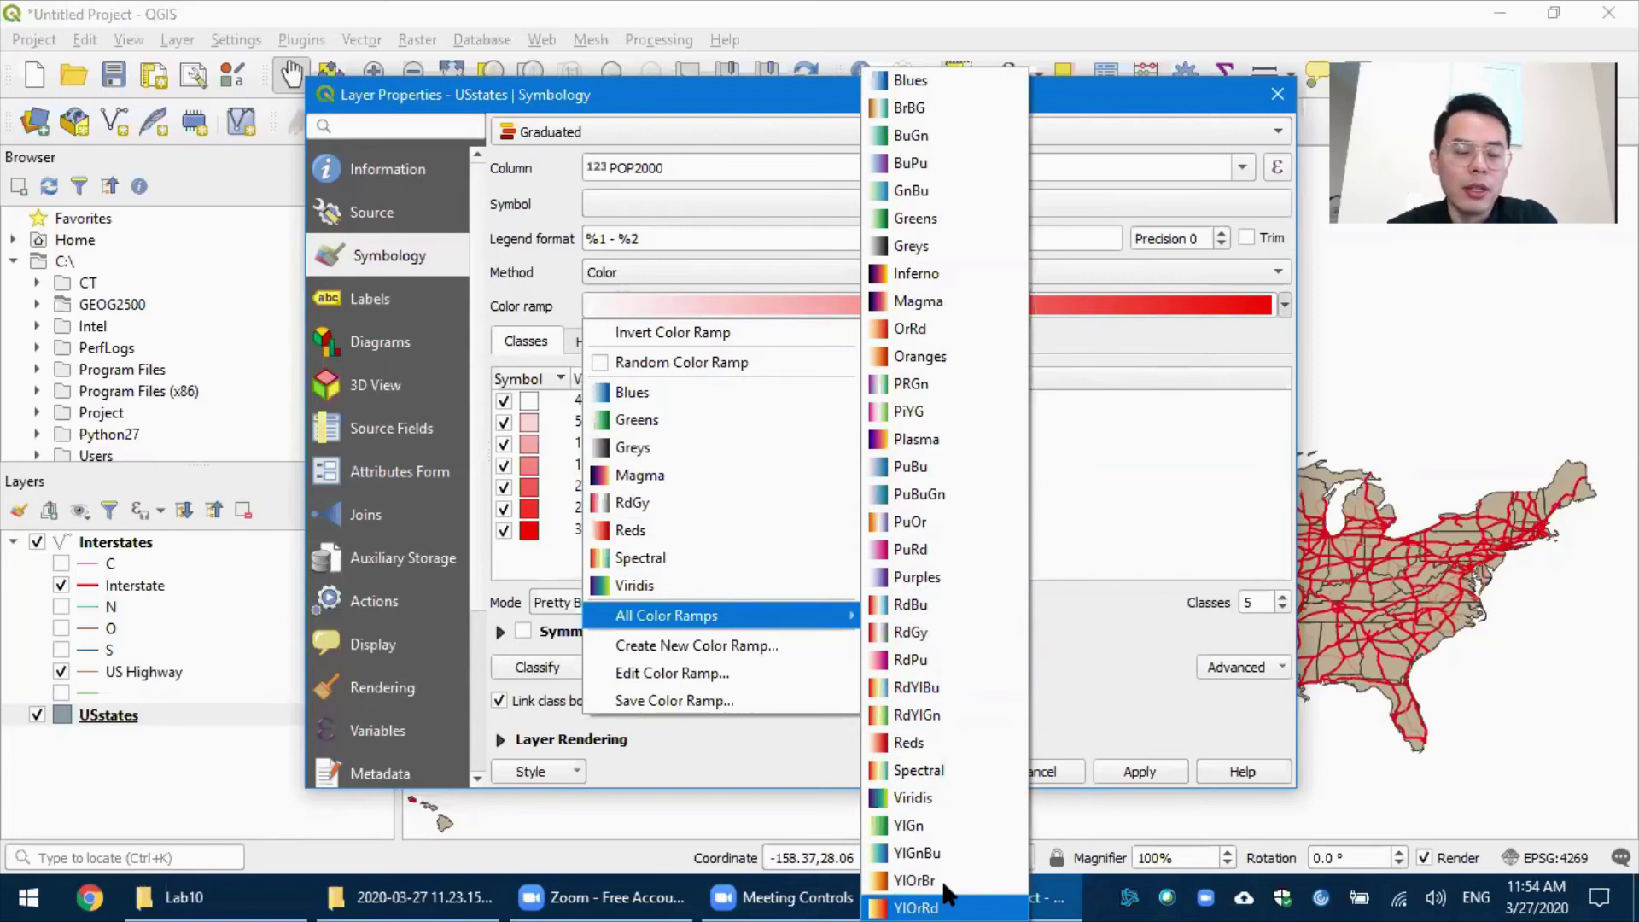
{"action": "left_click", "coordinate": [913, 906]}
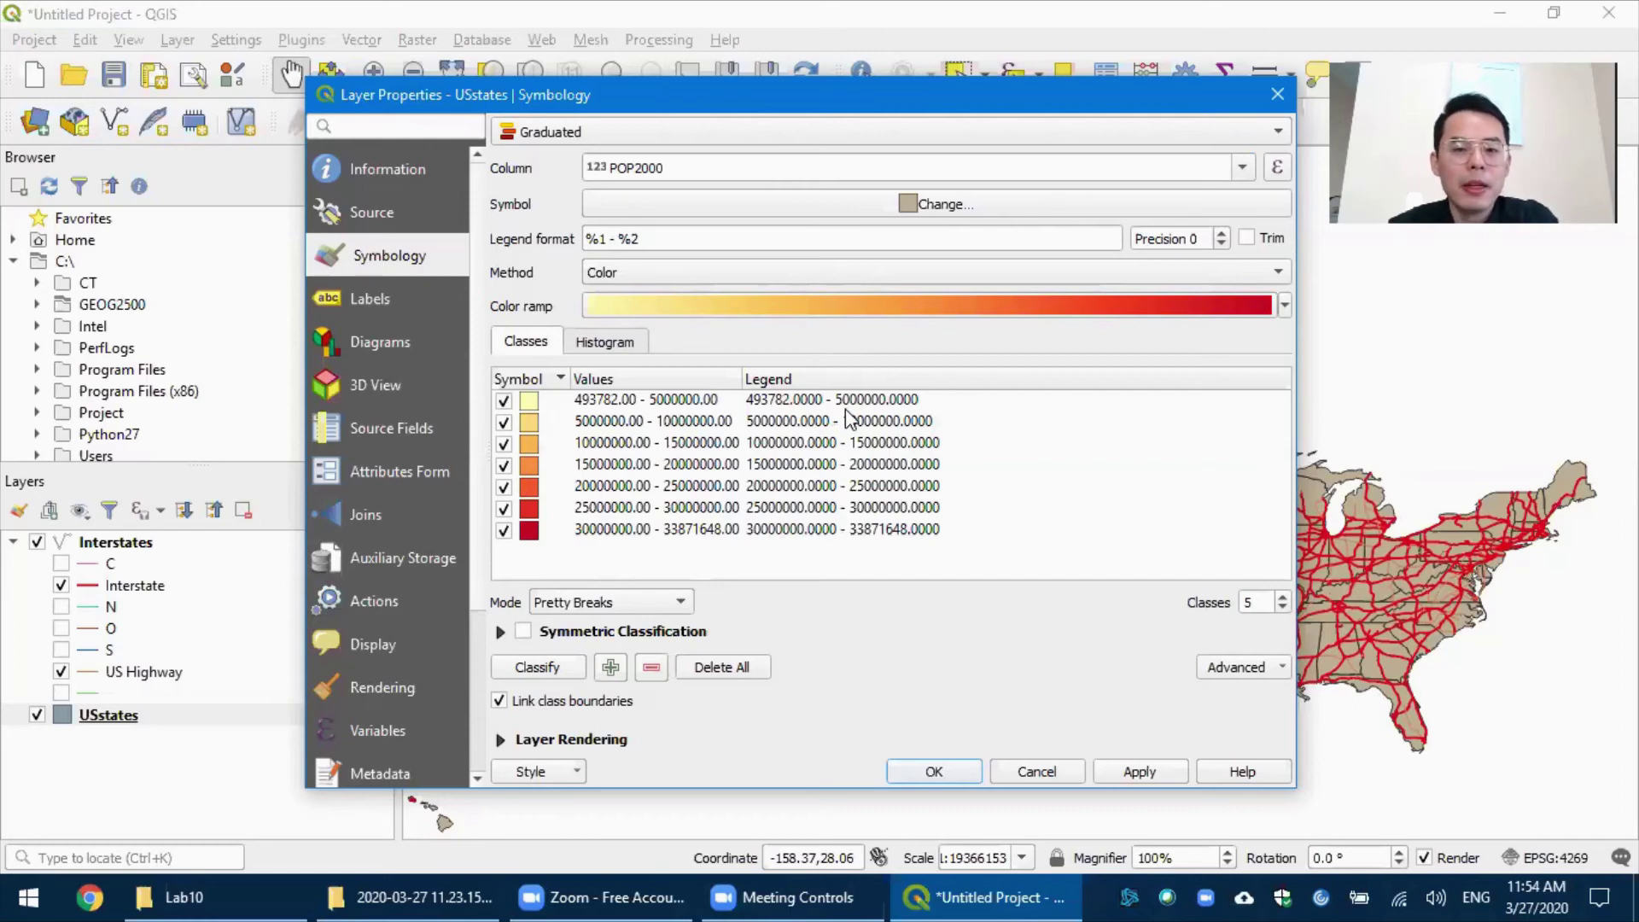
- Relabel the first three population classes as Under 5, 5 - 10 and 10 - 15
{"action": "left_click", "coordinate": [798, 401]}
{"action": "left_click", "coordinate": [801, 401]}
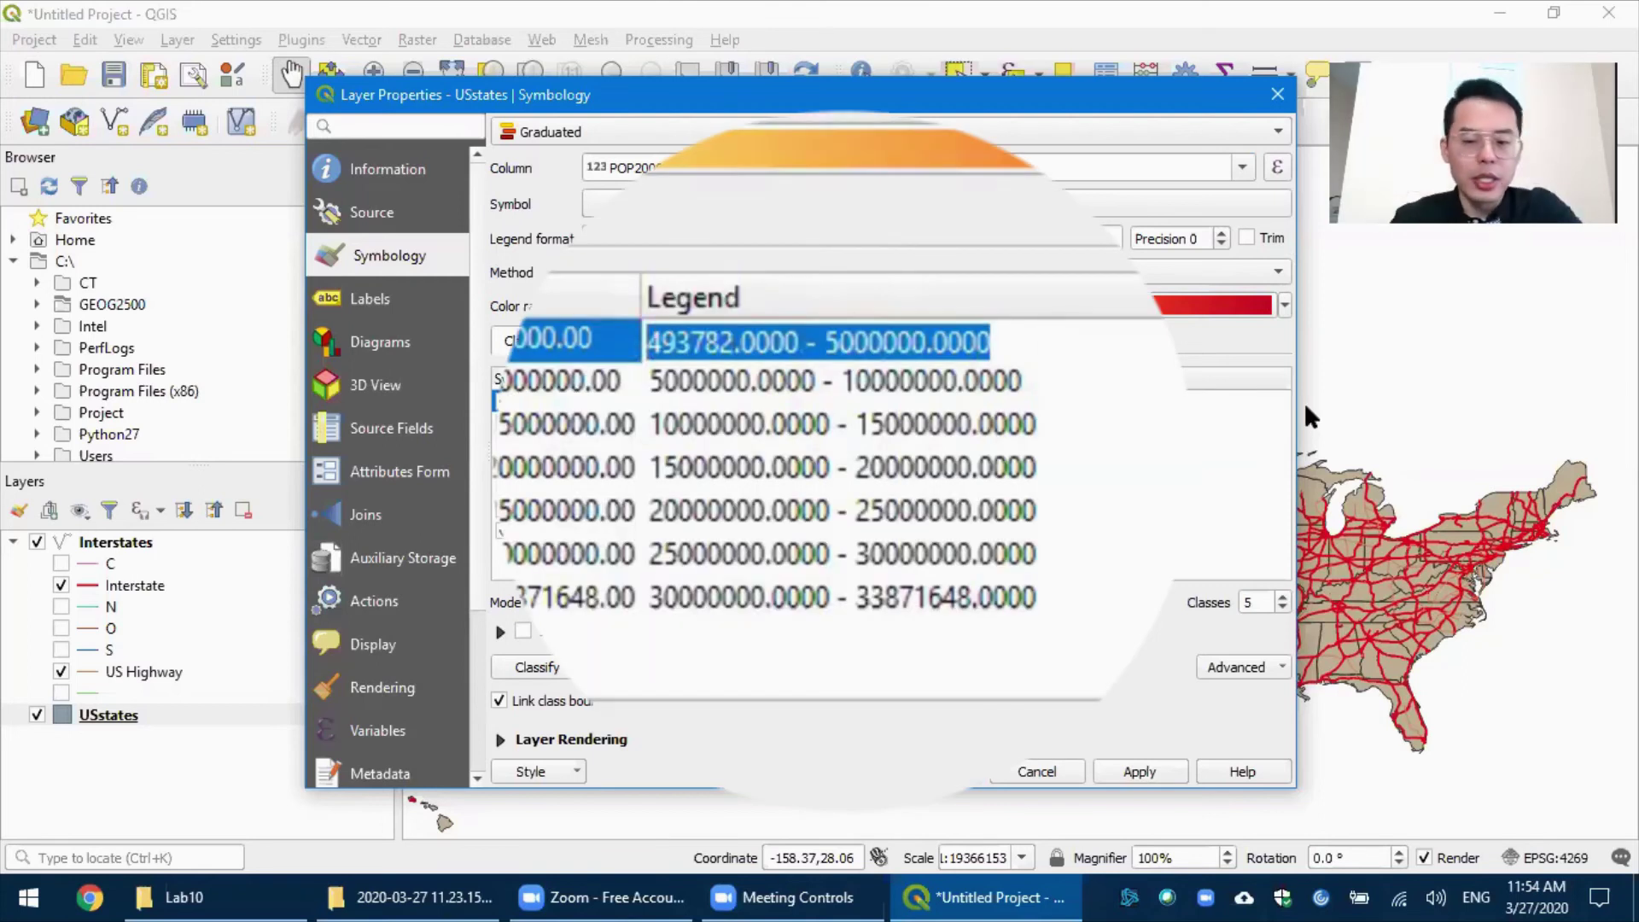
{"action": "type", "text": "Under 5"}
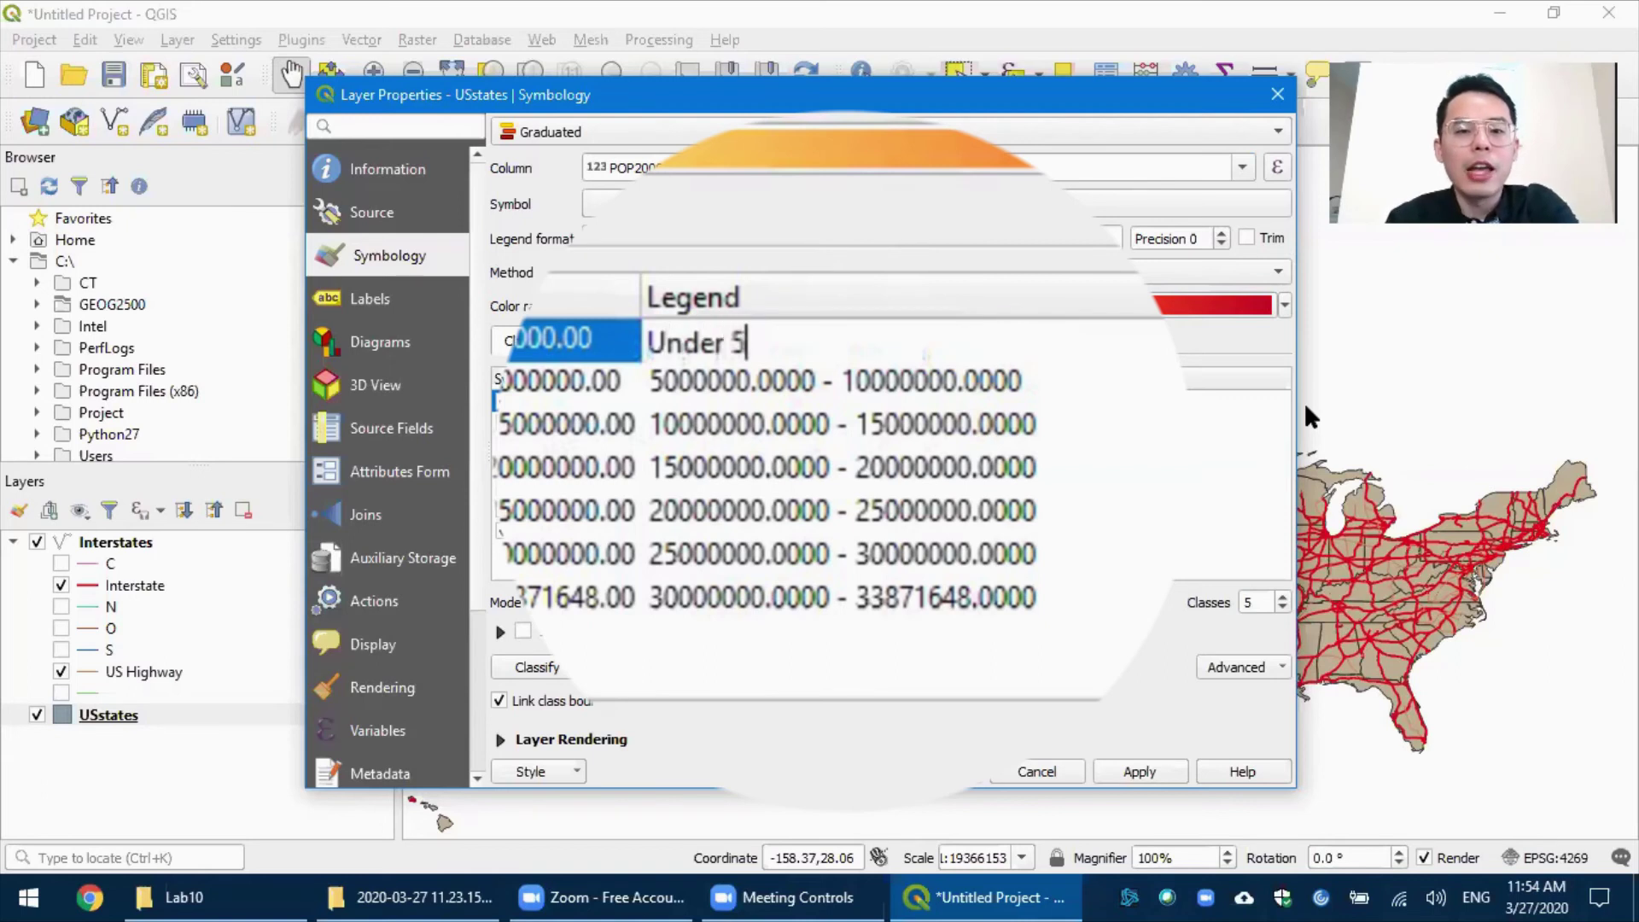
{"action": "left_click", "coordinate": [904, 377]}
{"action": "double_click", "coordinate": [904, 374]}
{"action": "left_click_drag", "start_coordinate": [1020, 385], "coordinate": [558, 379]}
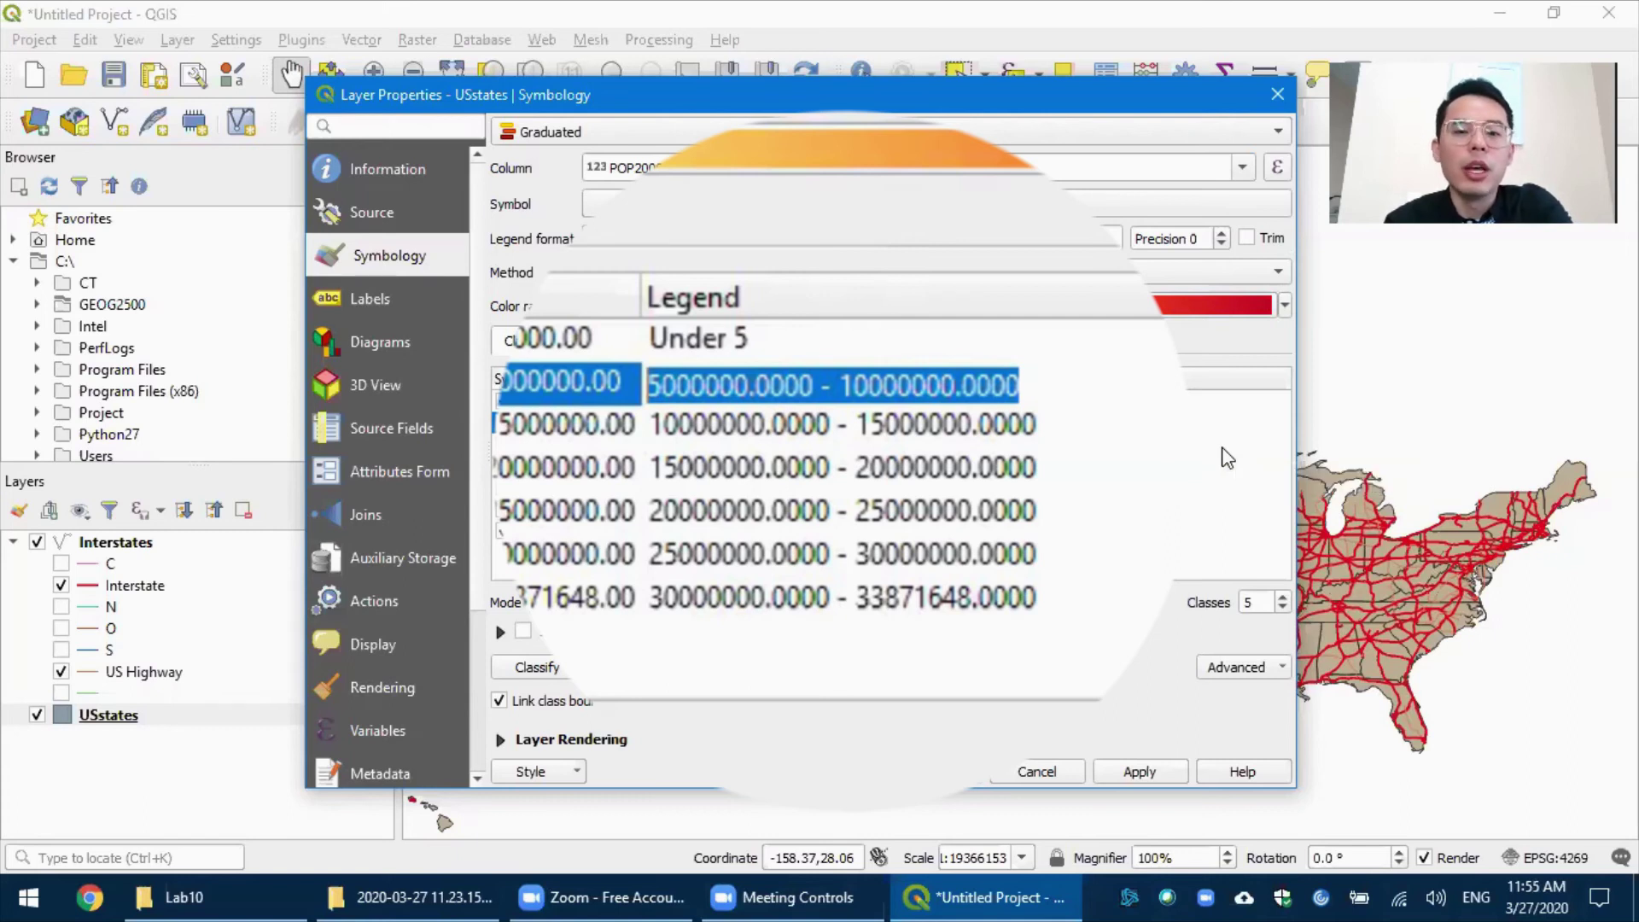
{"action": "type", "text": "5"}
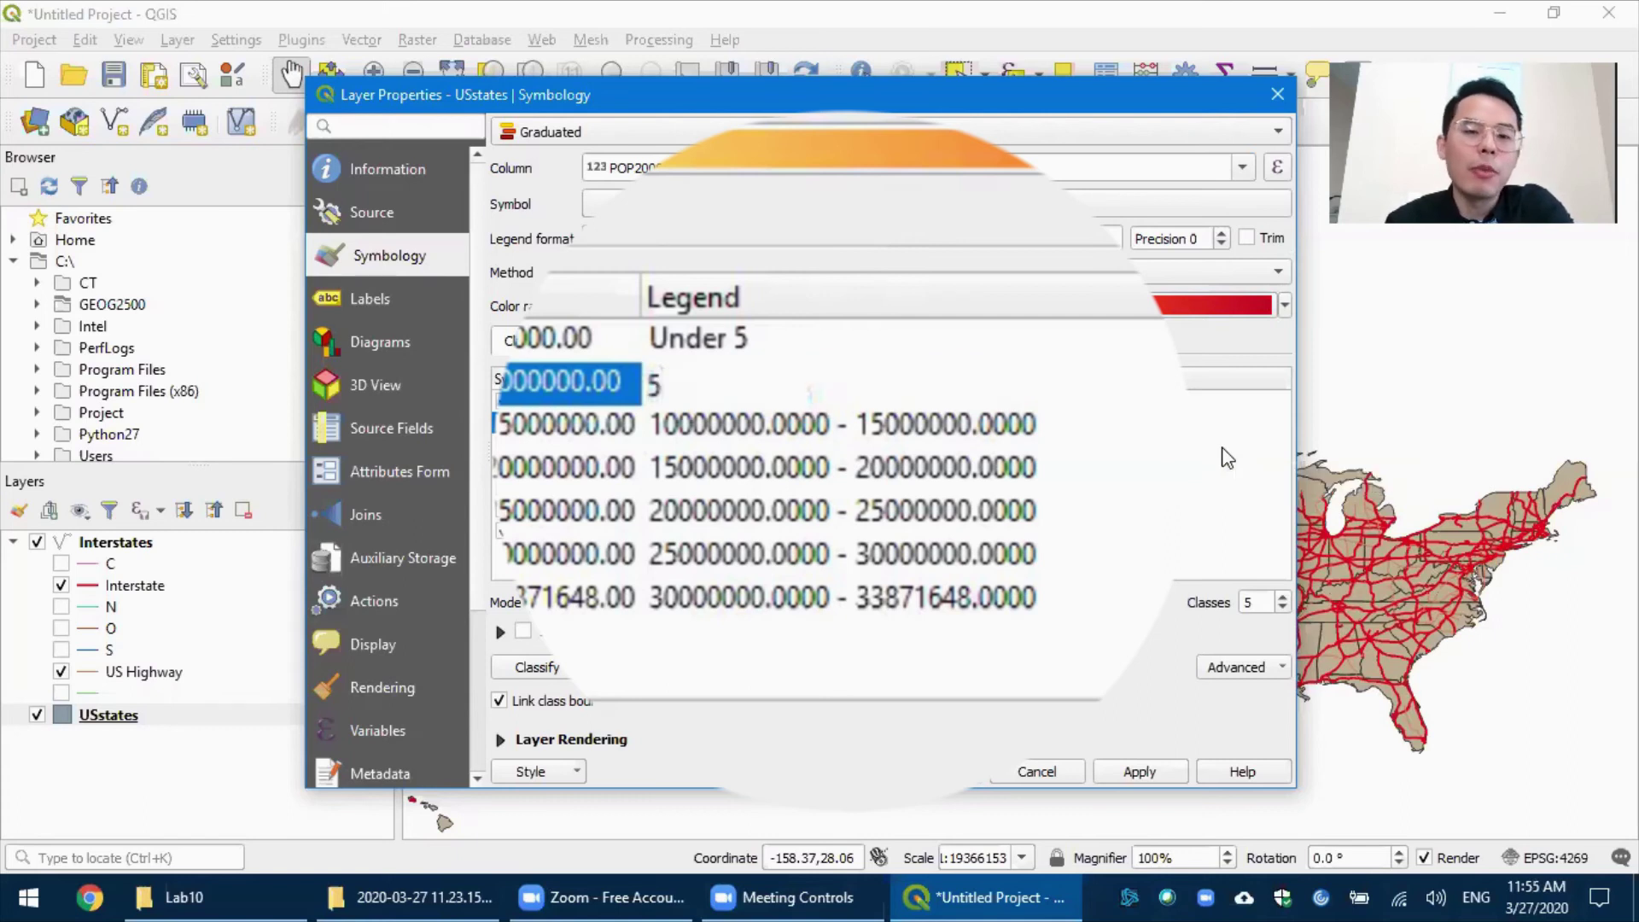
{"action": "type", "text": " - 10"}
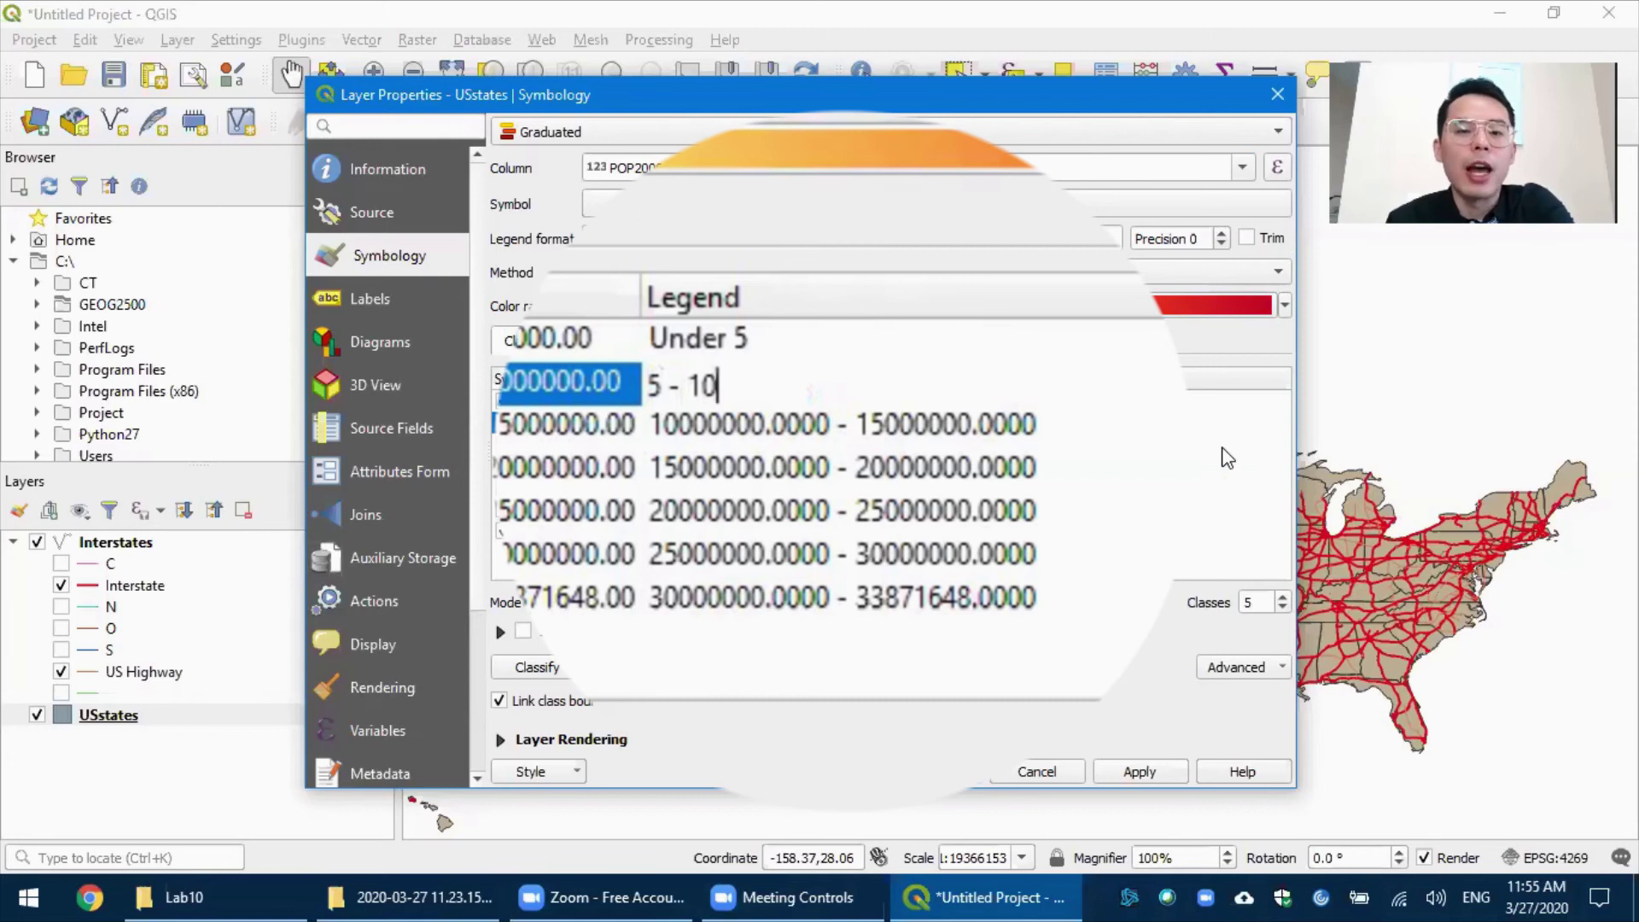
{"action": "left_click", "coordinate": [977, 429]}
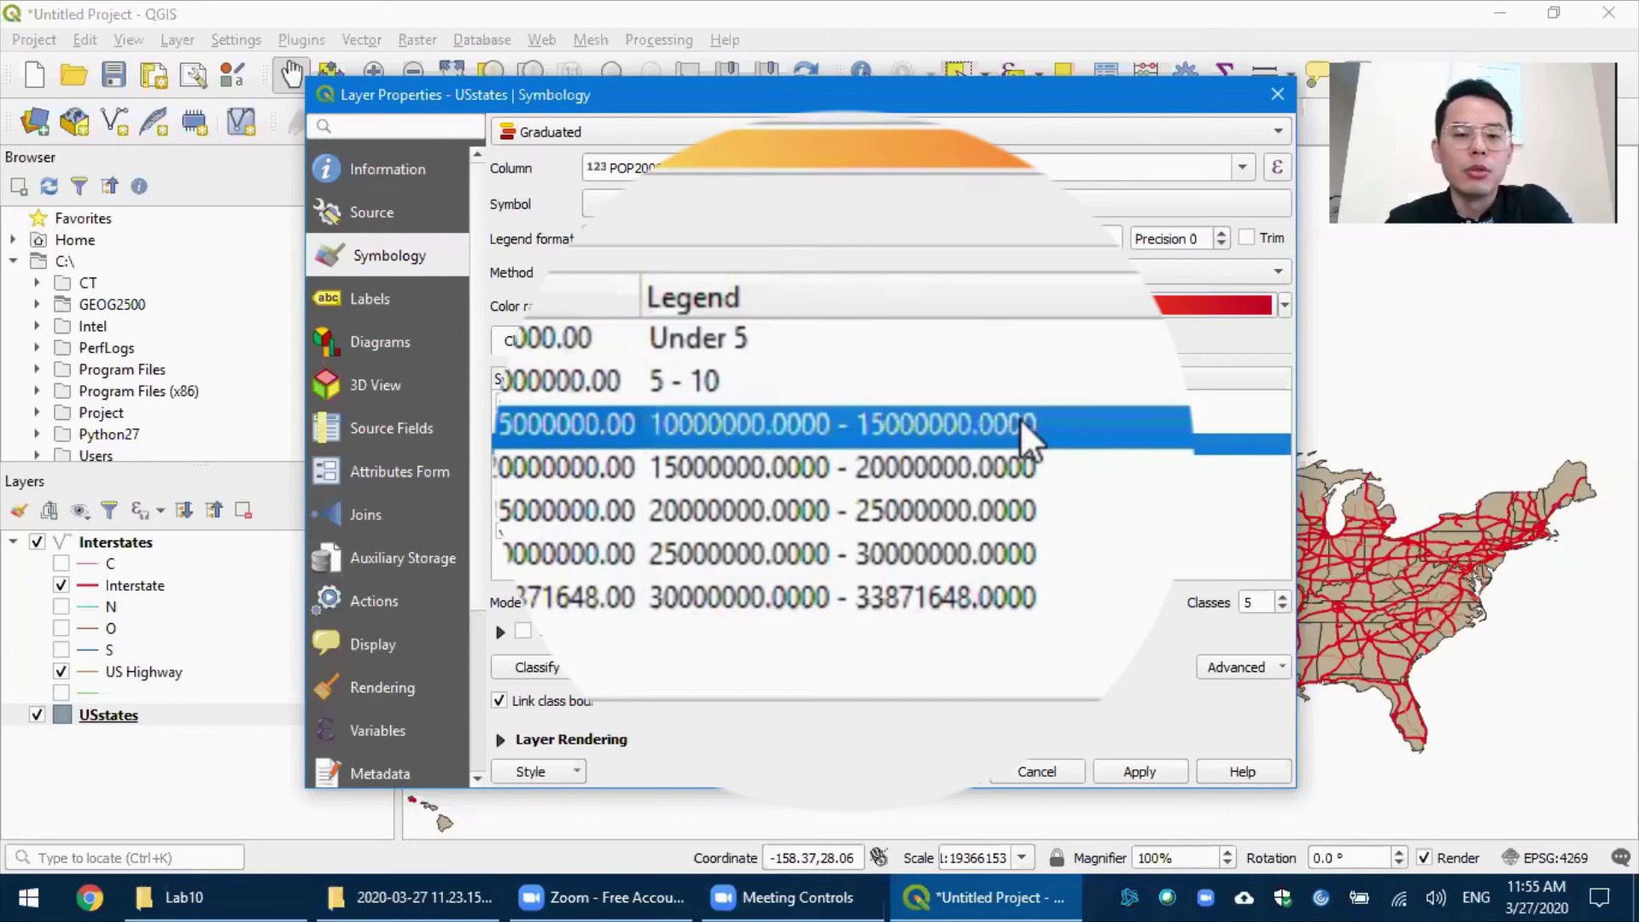
{"action": "double_click", "coordinate": [981, 414]}
{"action": "left_click_drag", "start_coordinate": [1036, 426], "coordinate": [636, 418]}
{"action": "type", "text": "10"}
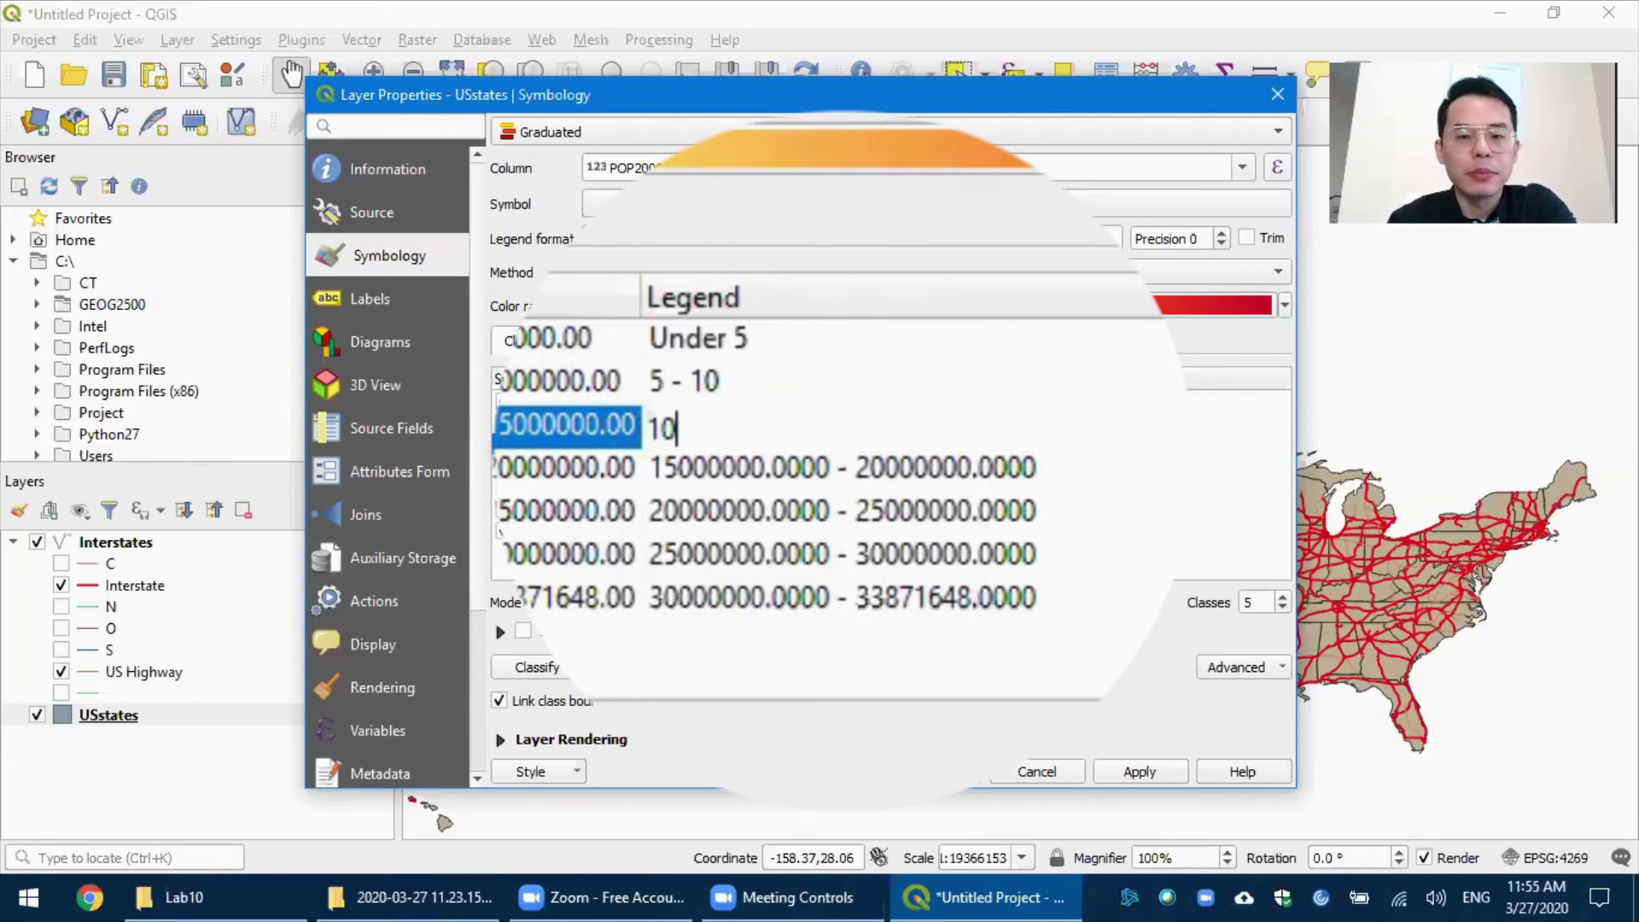
{"action": "type", "text": " - 1"}
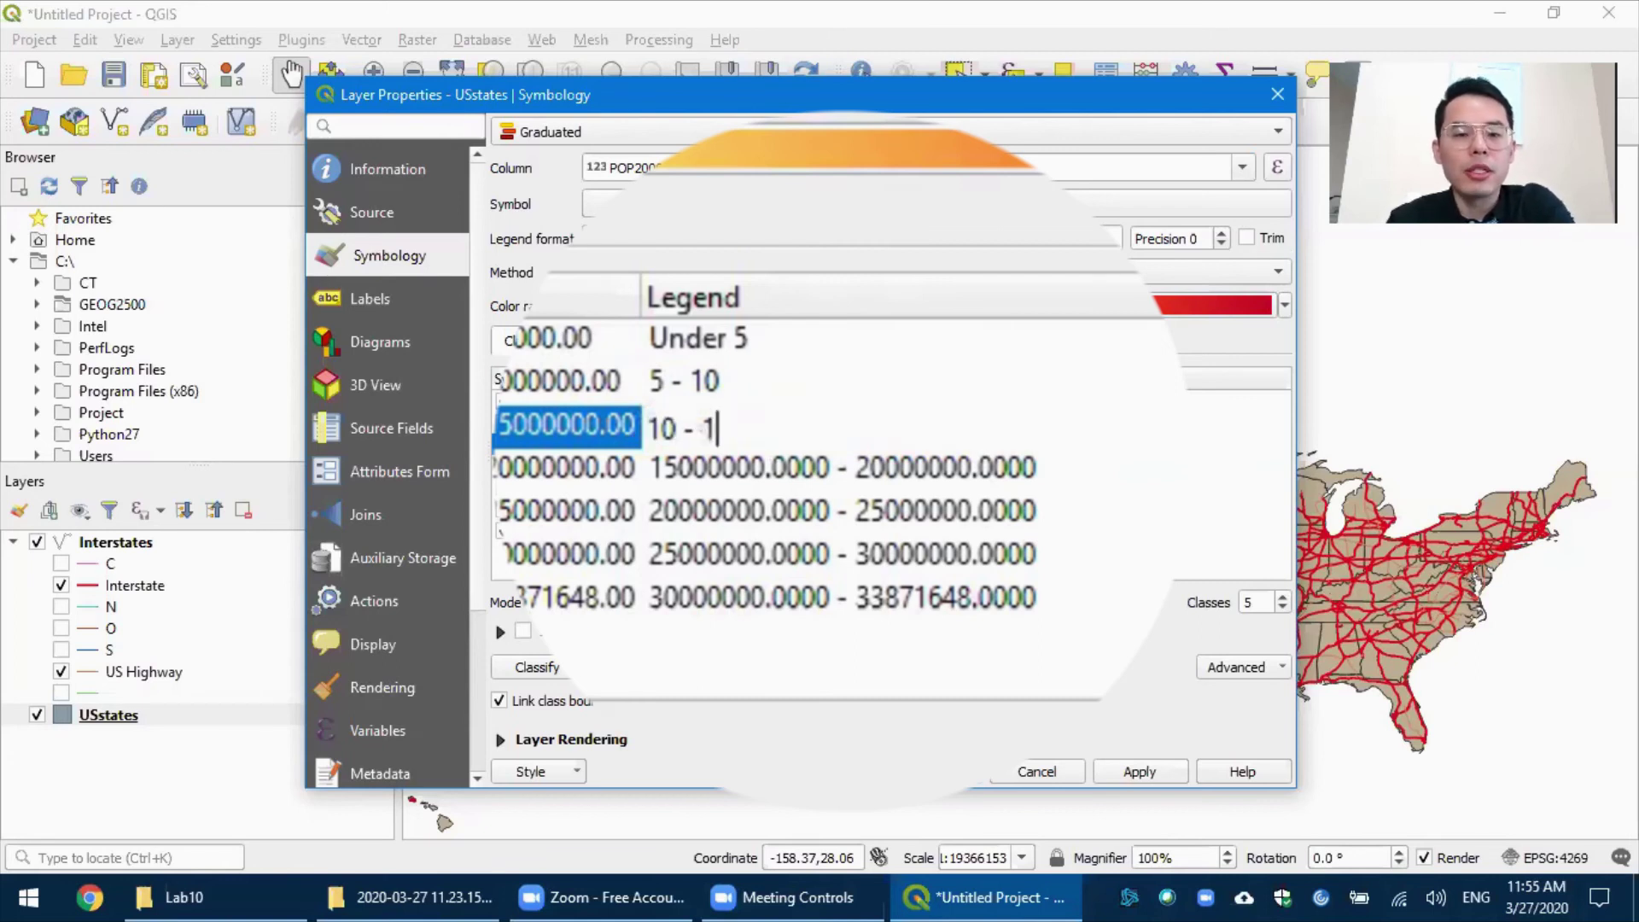
{"action": "type", "text": "5"}
- Relabel the remaining classes as 15 - 20, 20 - 25, 25 - 30 and Above 30
{"action": "double_click", "coordinate": [907, 472]}
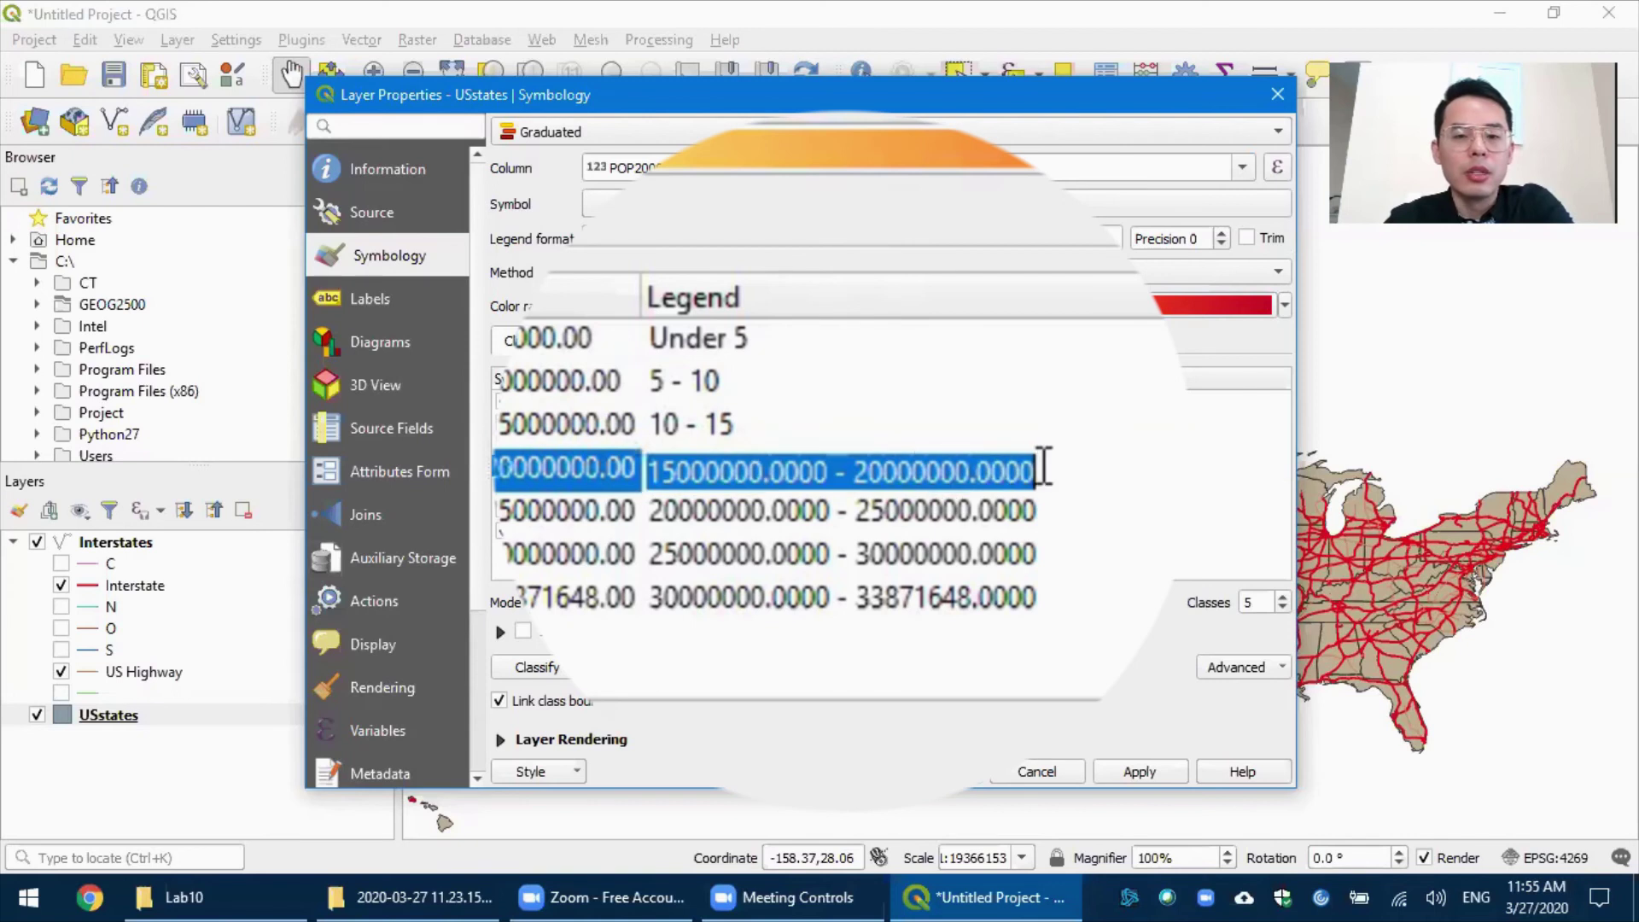
{"action": "type", "text": "1"}
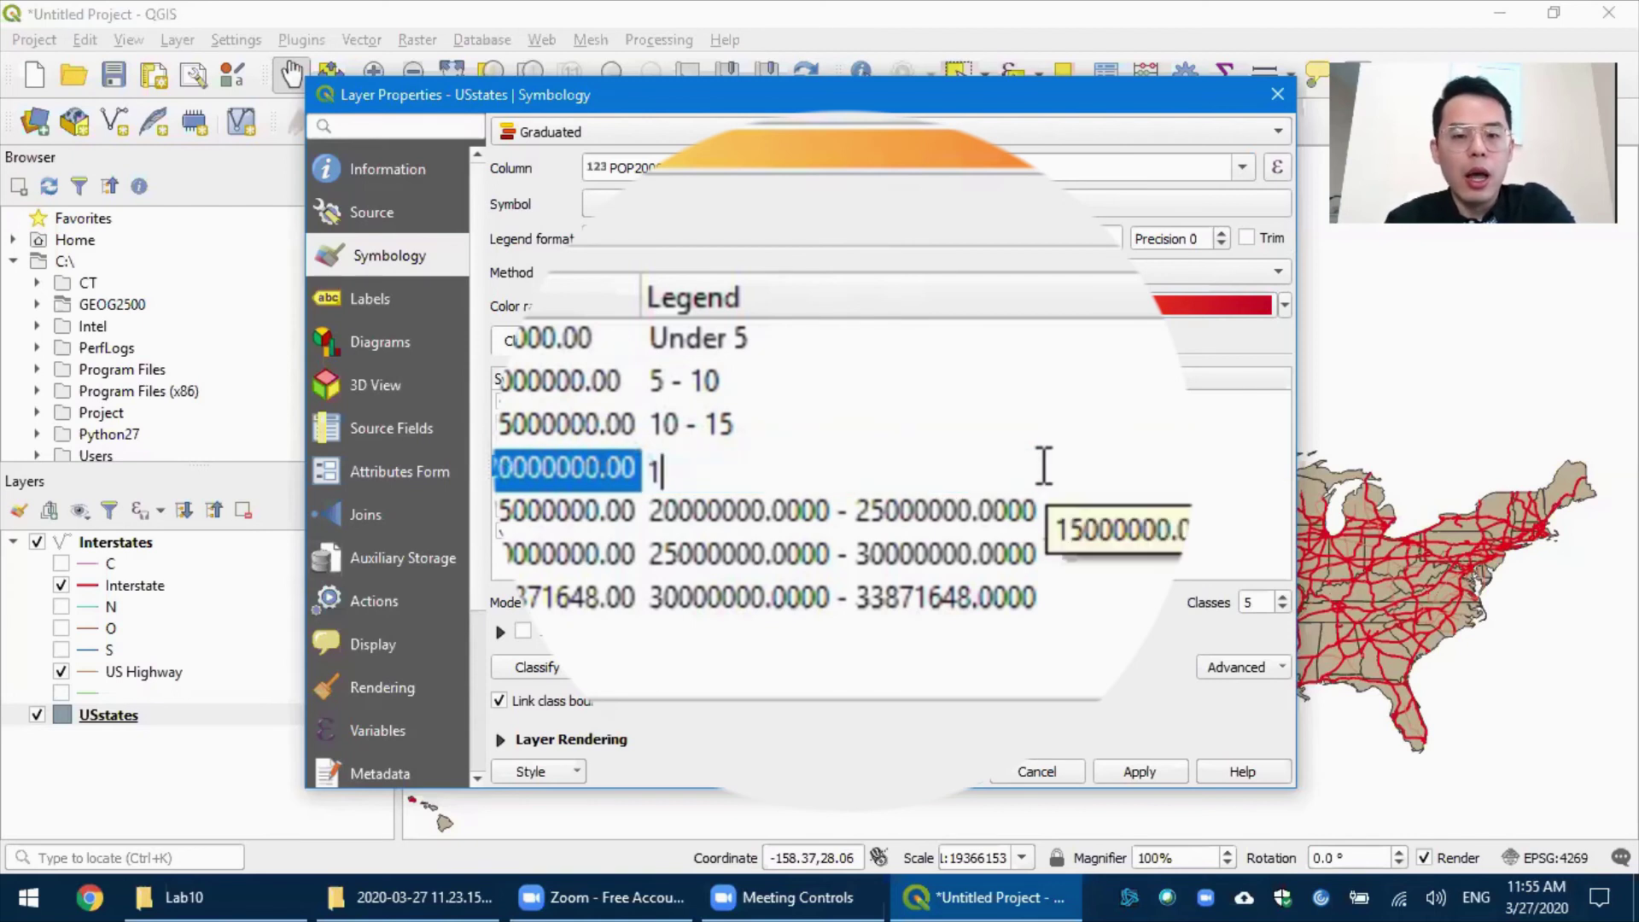
{"action": "type", "text": "5"}
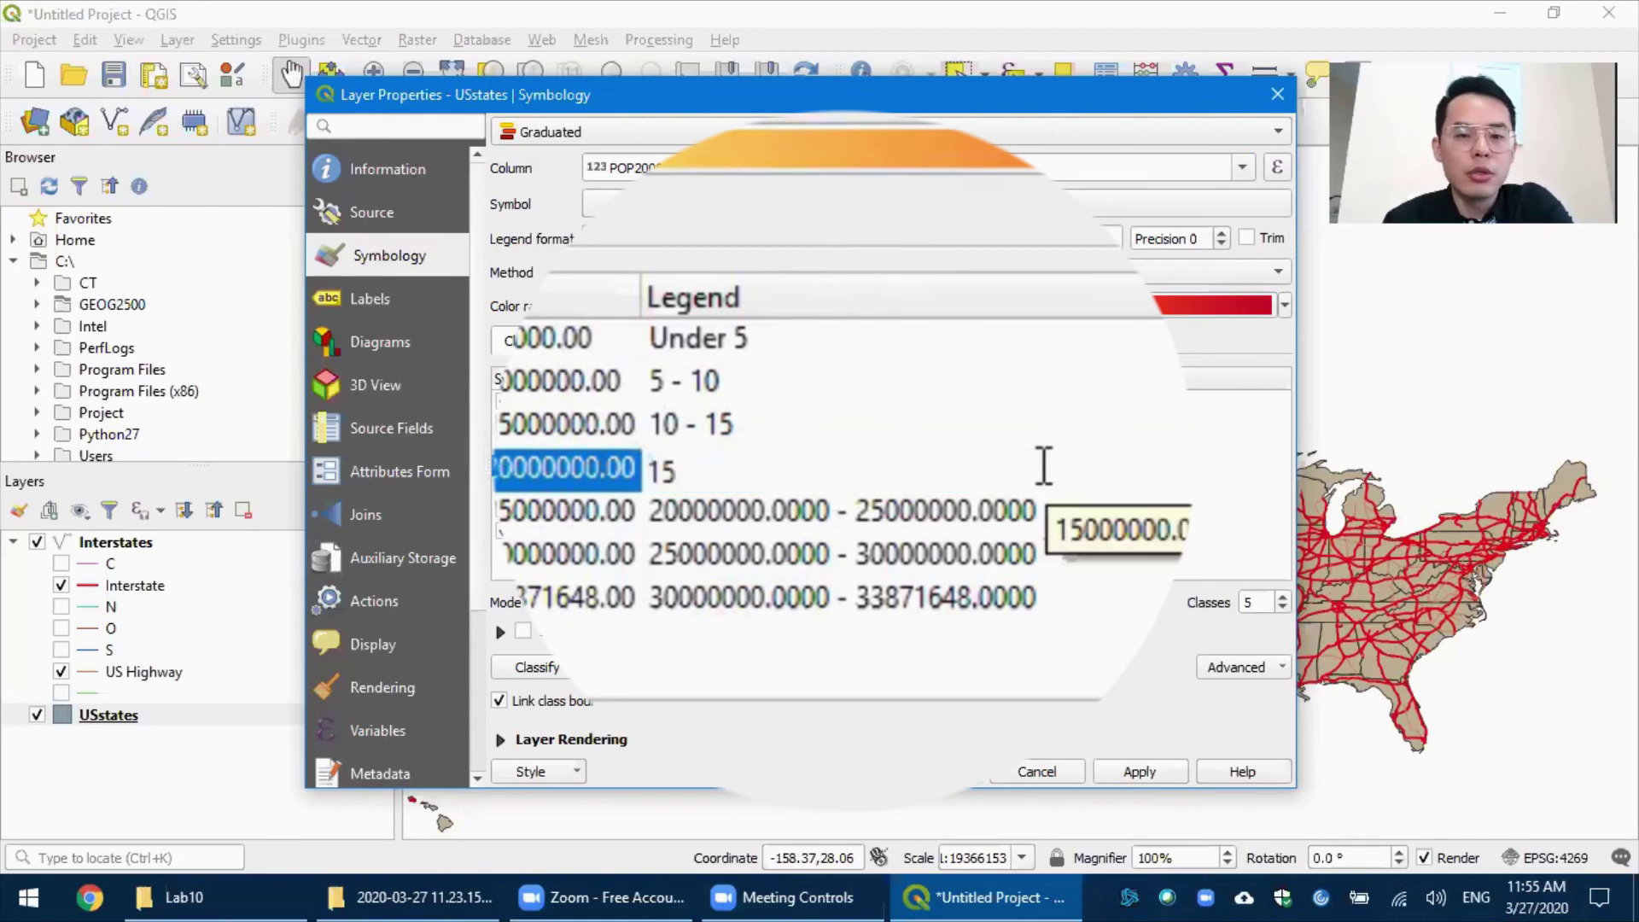
{"action": "type", "text": " - "}
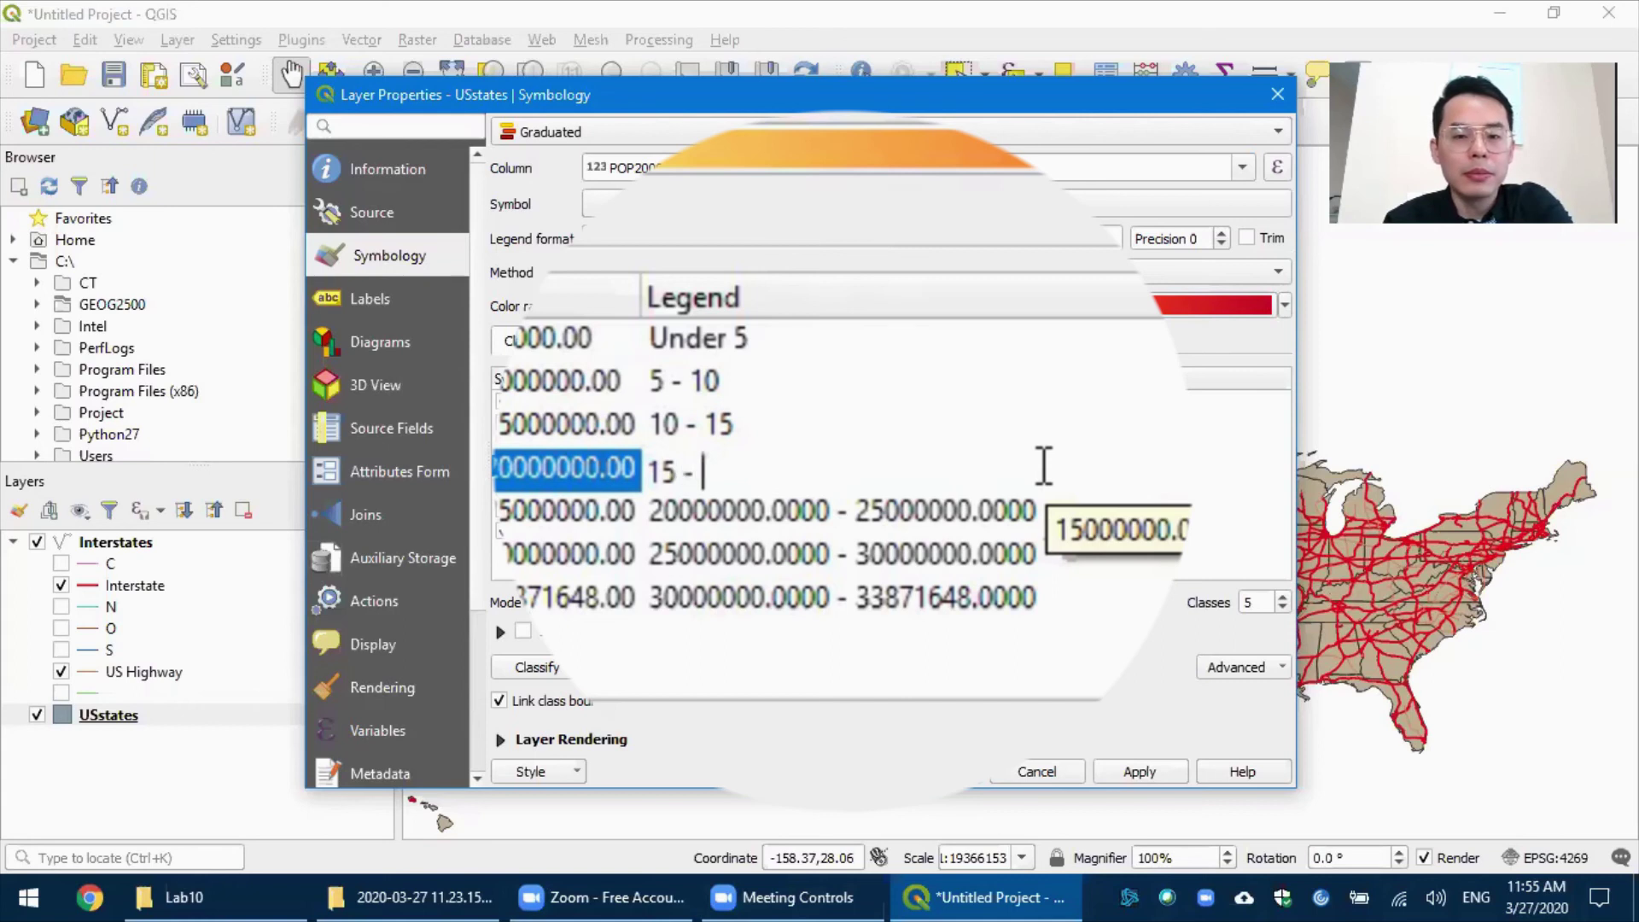
{"action": "type", "text": "20"}
{"action": "key", "text": "Return"}
{"action": "left_click", "coordinate": [965, 513]}
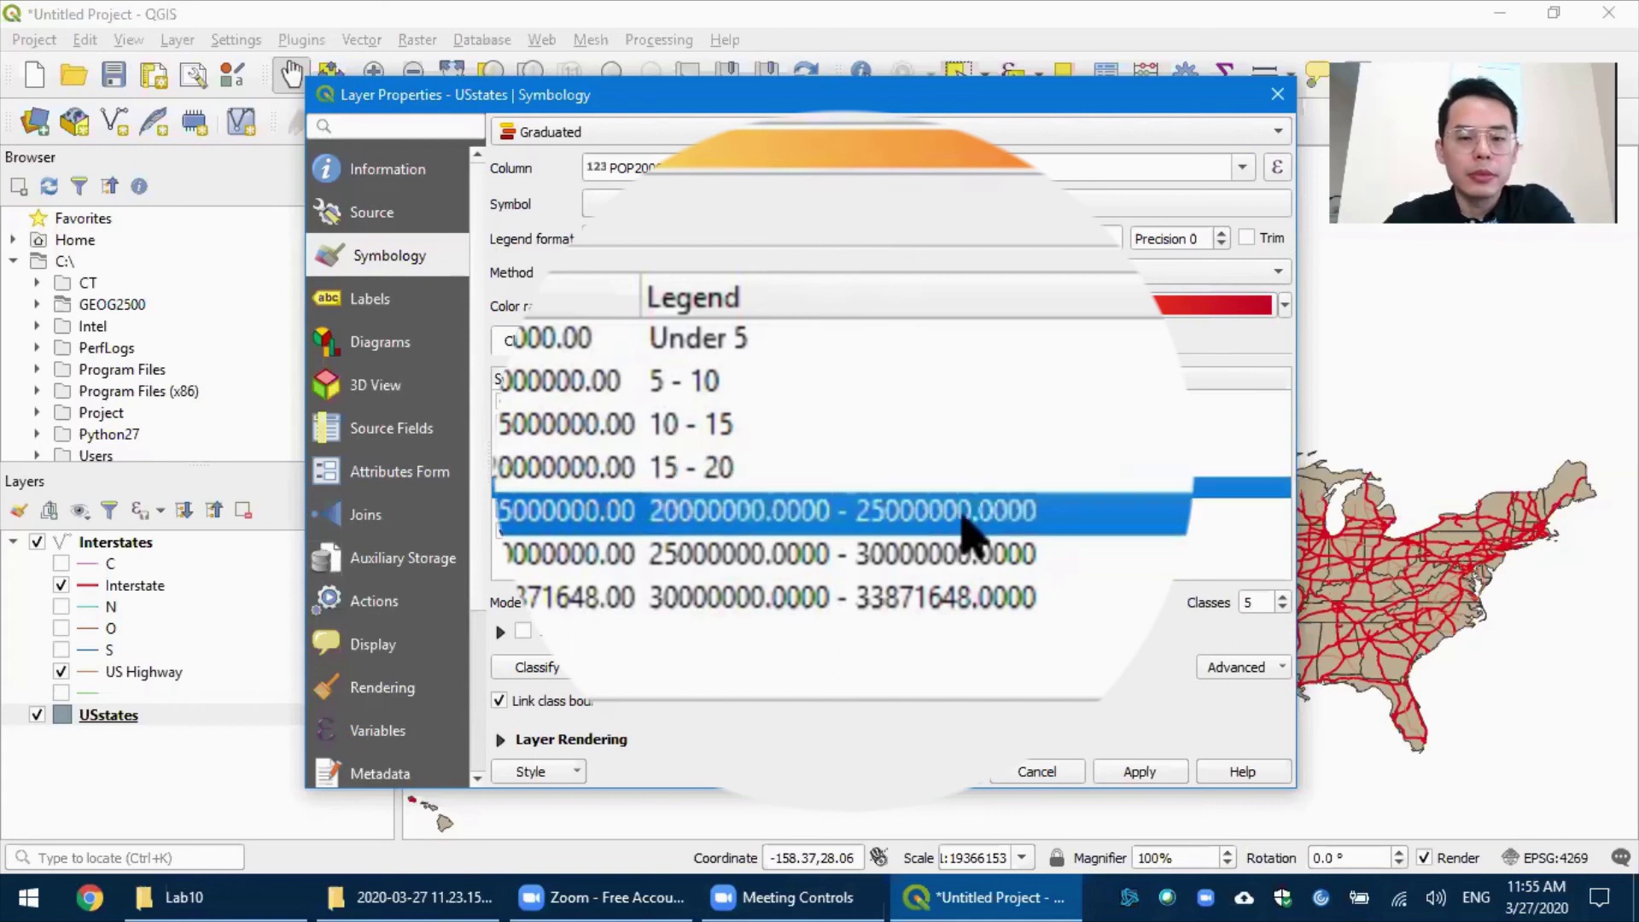
{"action": "double_click", "coordinate": [1058, 504]}
{"action": "type", "text": "20 - 25"}
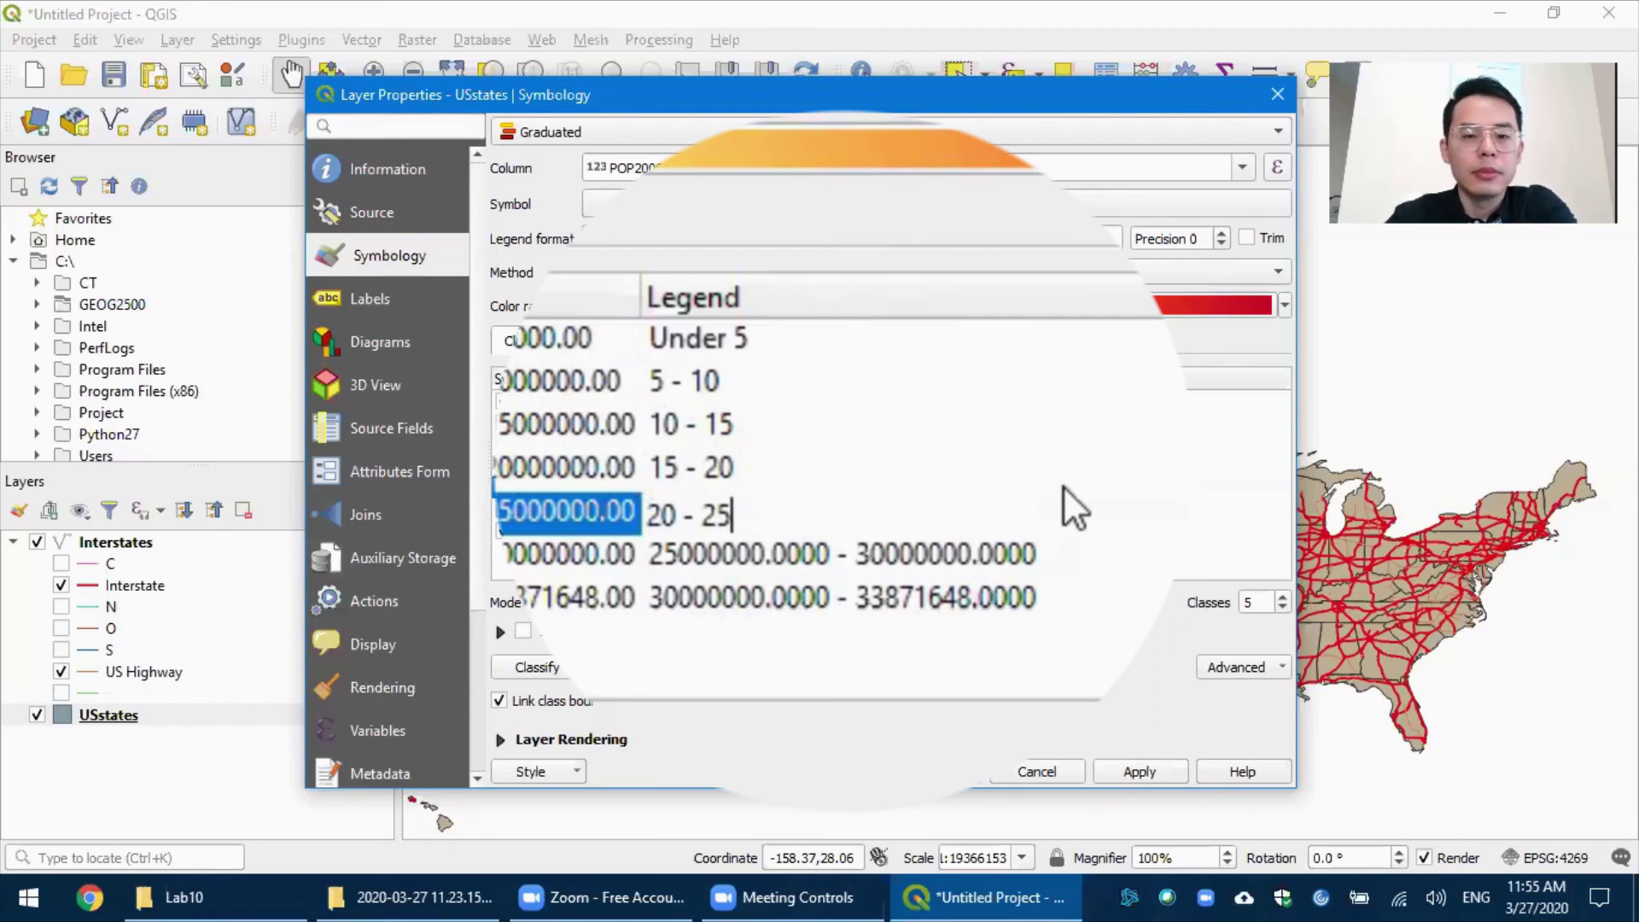
{"action": "key", "text": "Return"}
{"action": "left_click", "coordinate": [956, 553]}
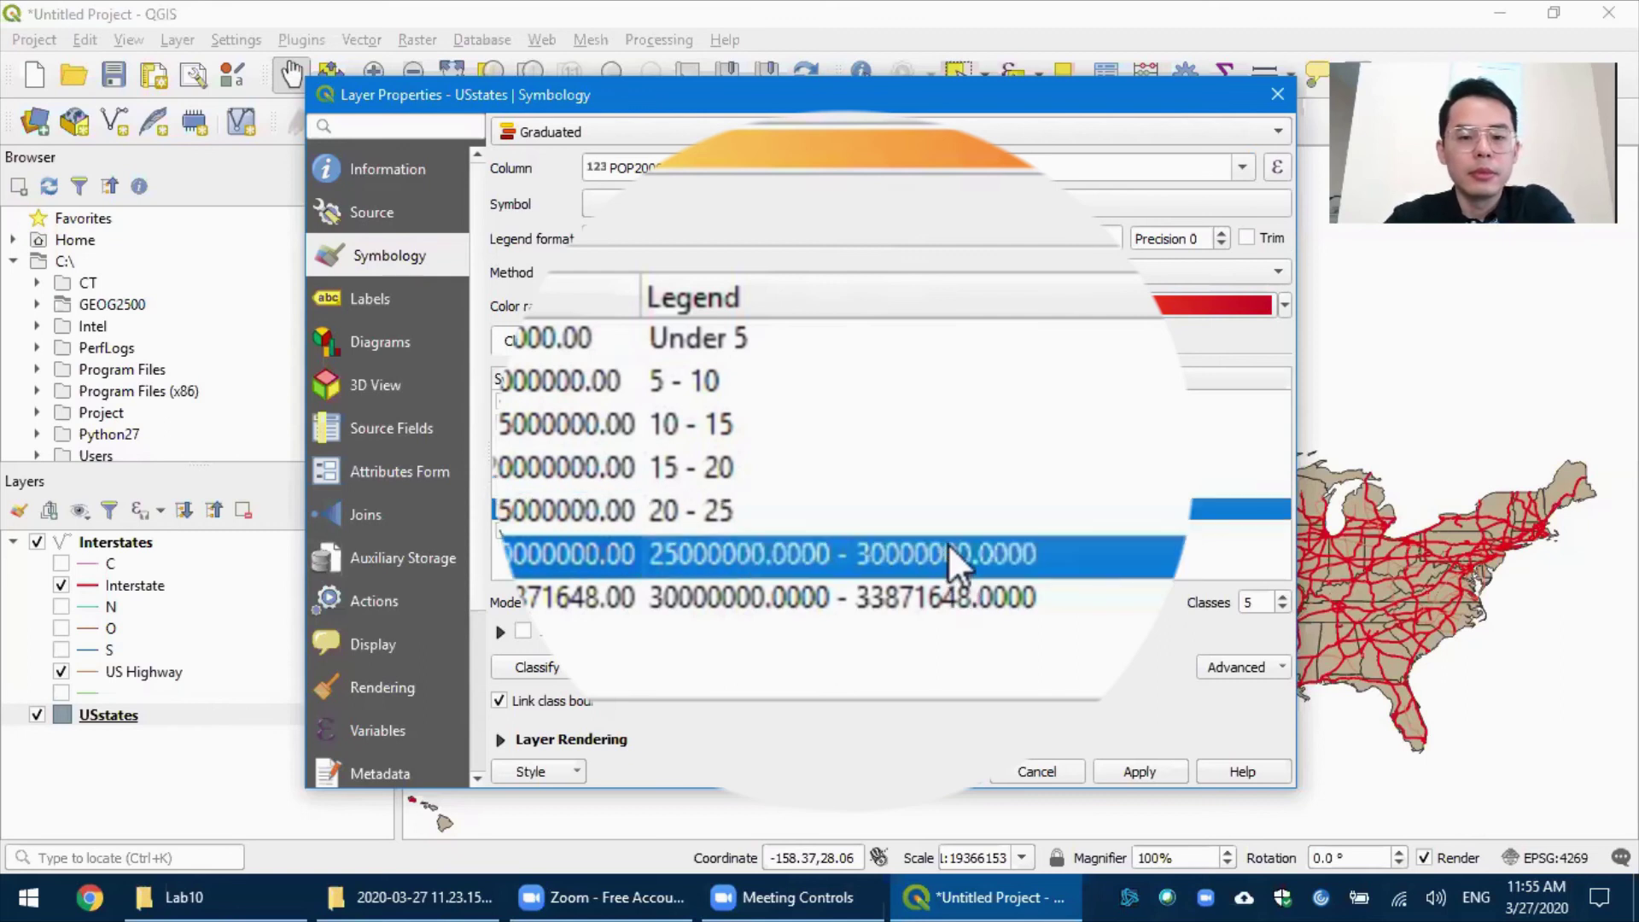
{"action": "double_click", "coordinate": [958, 555]}
{"action": "type", "text": "25 - 30"}
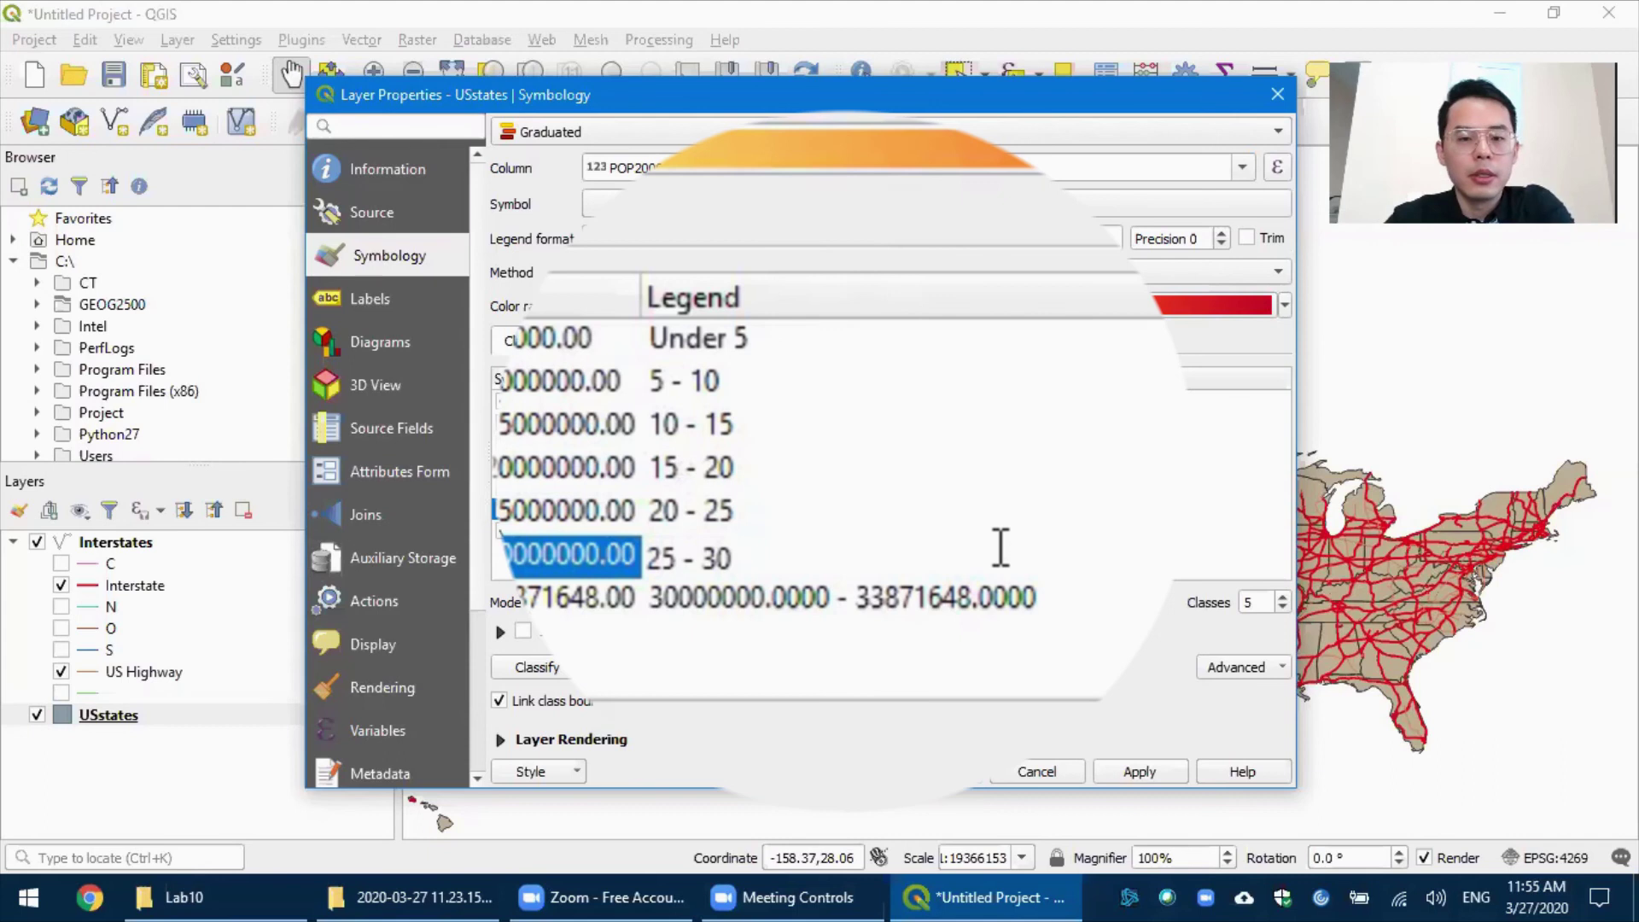
{"action": "key", "text": "Return"}
{"action": "left_click", "coordinate": [939, 581]}
{"action": "double_click", "coordinate": [939, 581]}
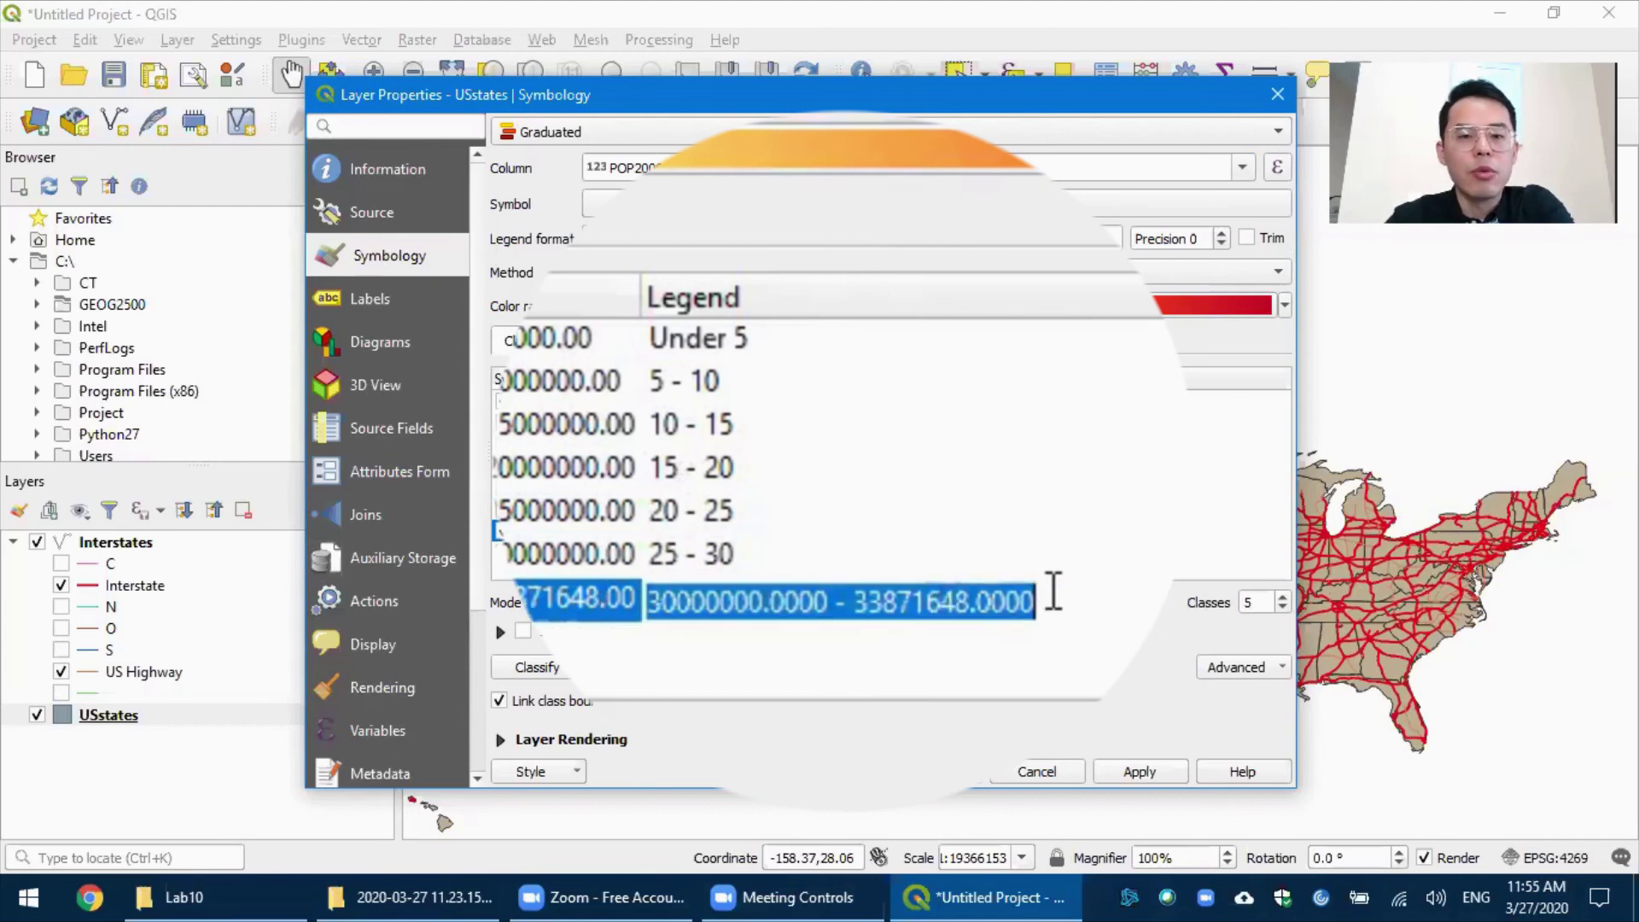
{"action": "type", "text": "Above 30"}
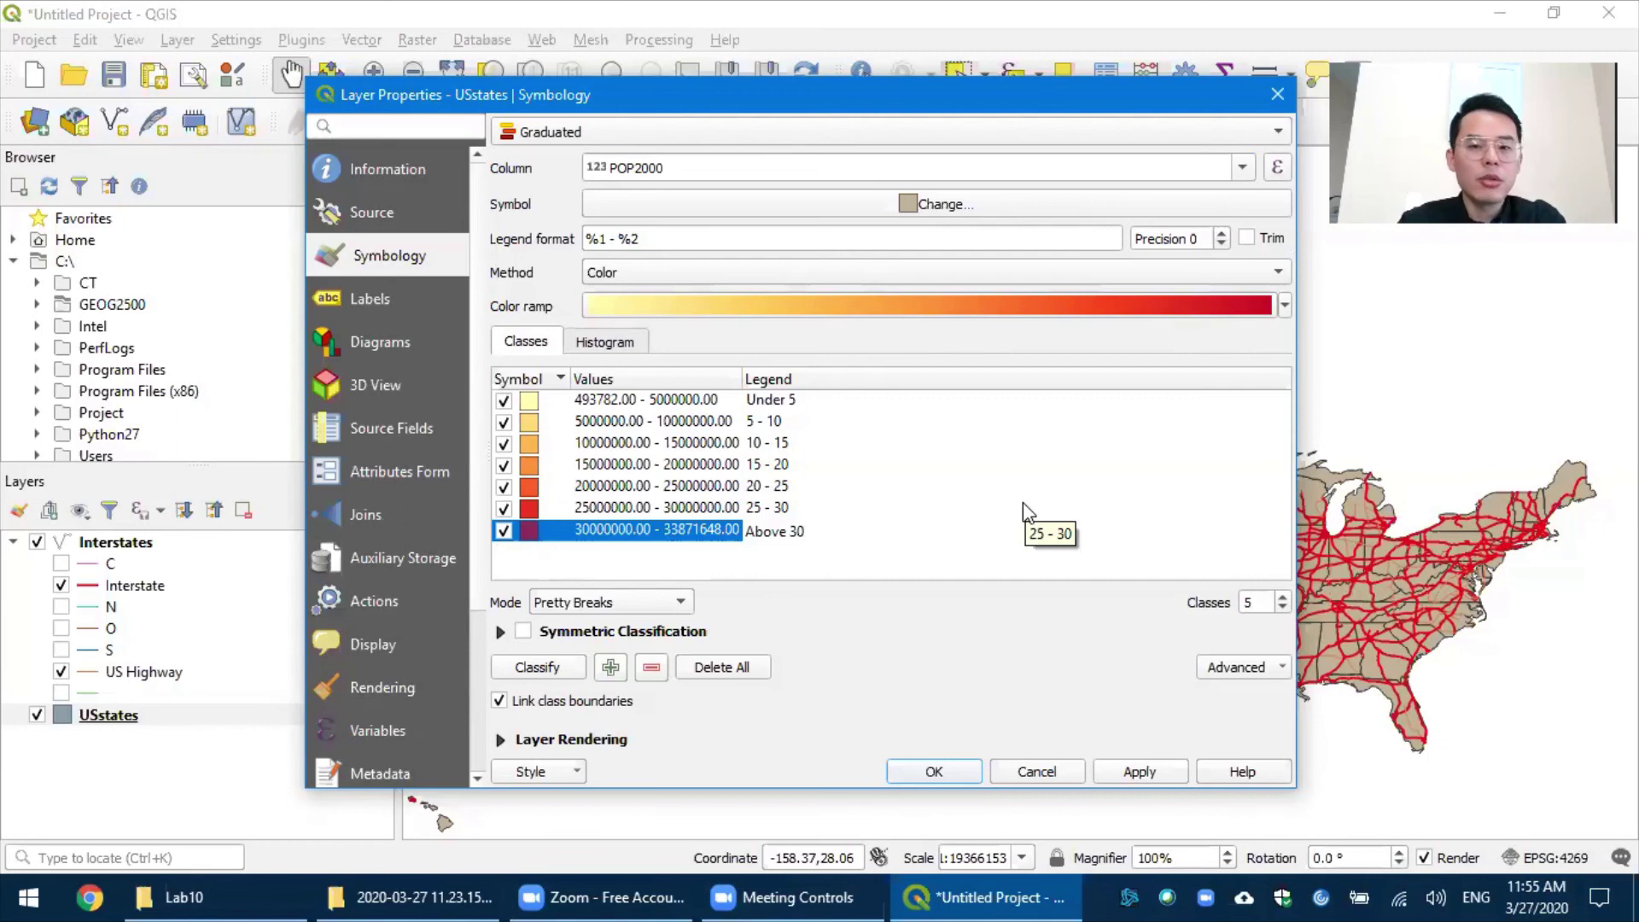
- Apply the yellow-to-red graduated population styling to USstates and close its layer properties
{"action": "left_click", "coordinate": [934, 771]}
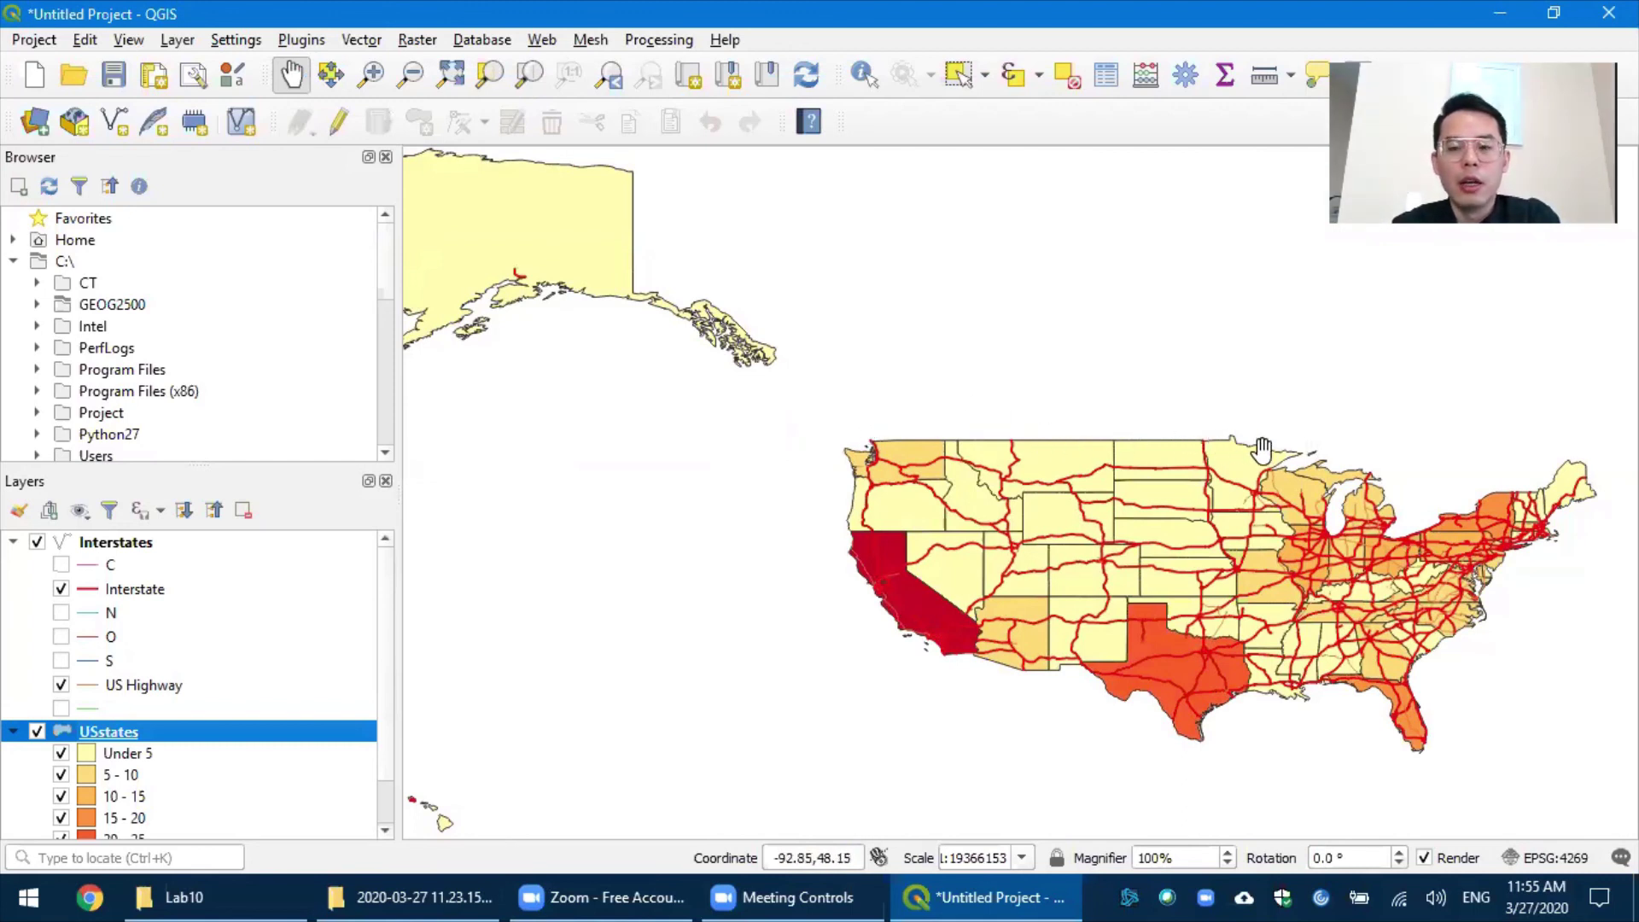
{"action": "left_click_drag", "start_coordinate": [1392, 451], "coordinate": [1393, 450]}
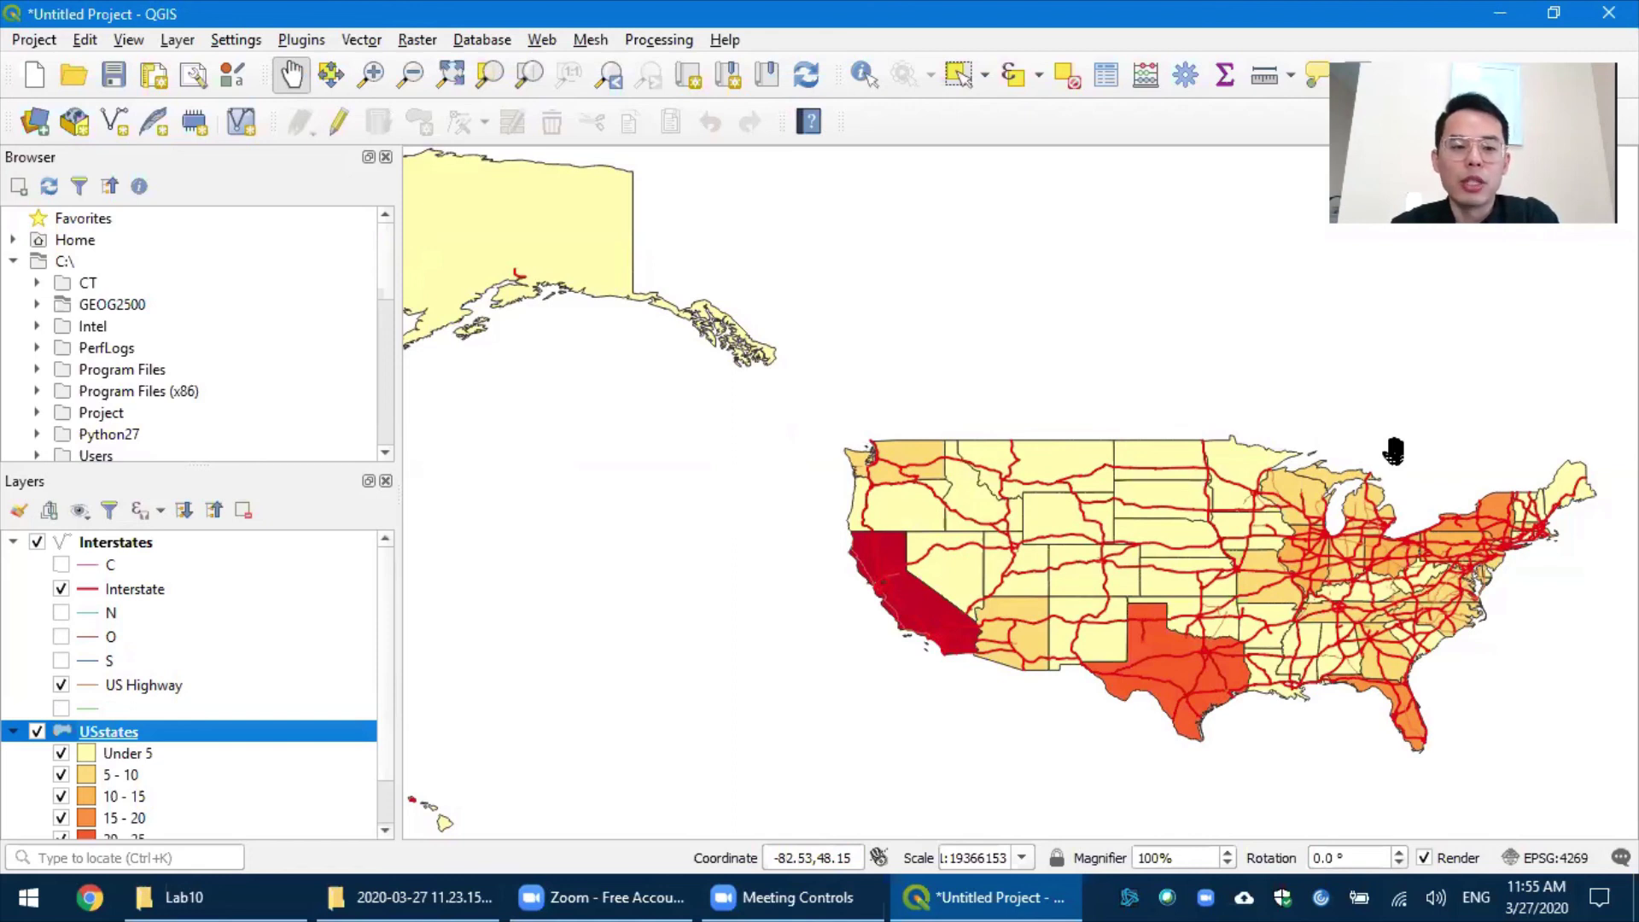
{"action": "left_click_drag", "start_coordinate": [1393, 451], "coordinate": [1389, 444]}
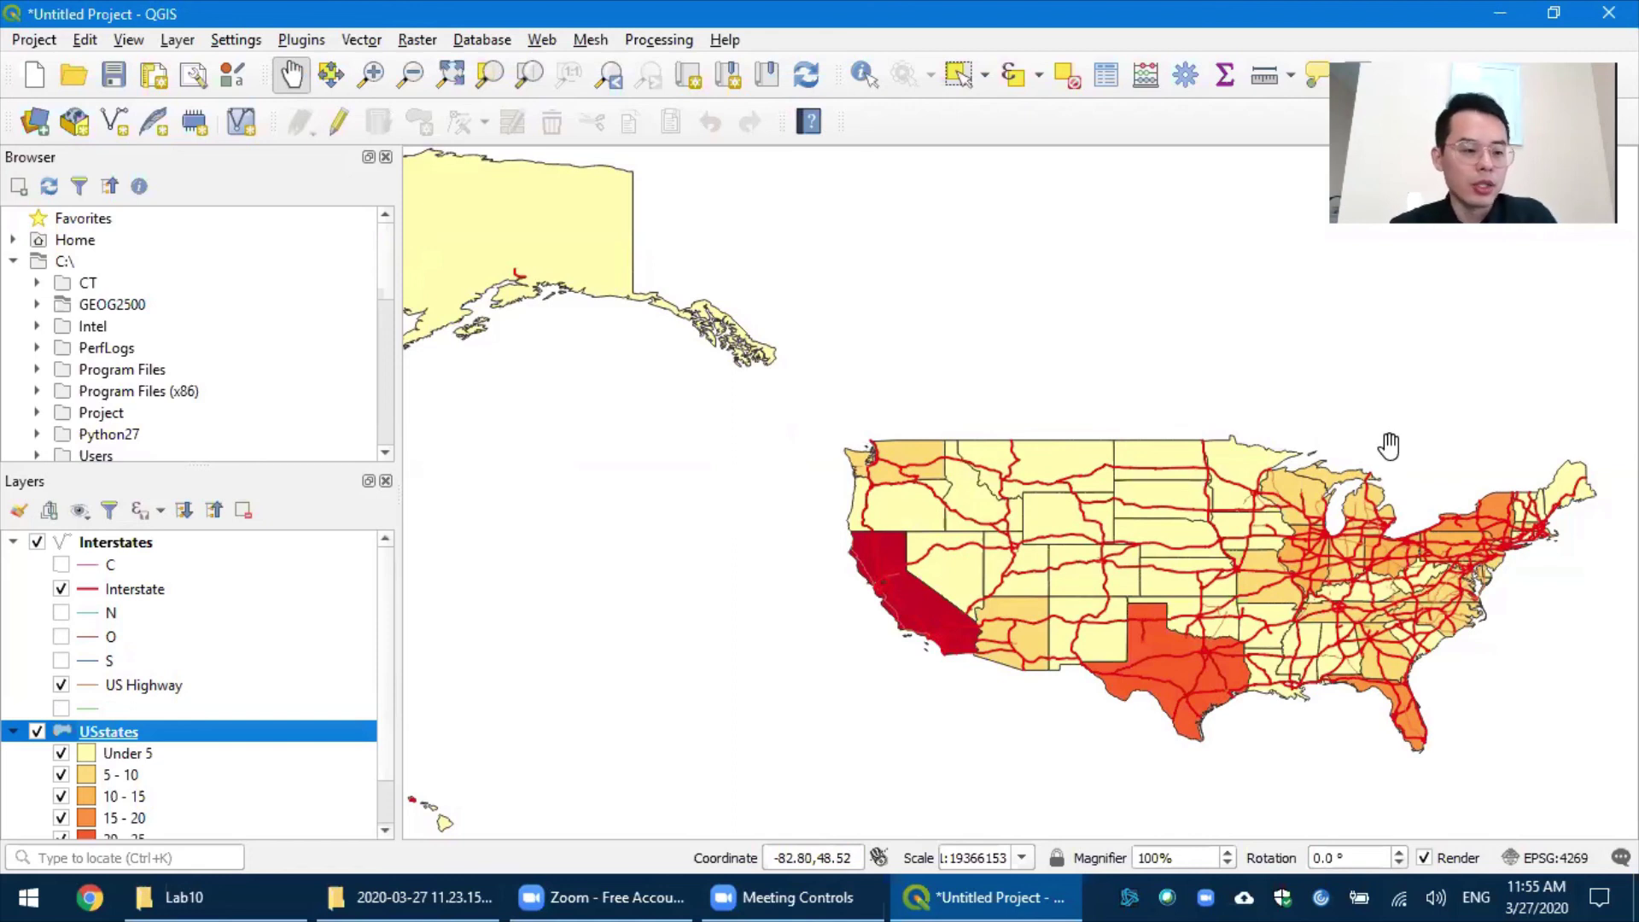
{"action": "left_click", "coordinate": [43, 41]}
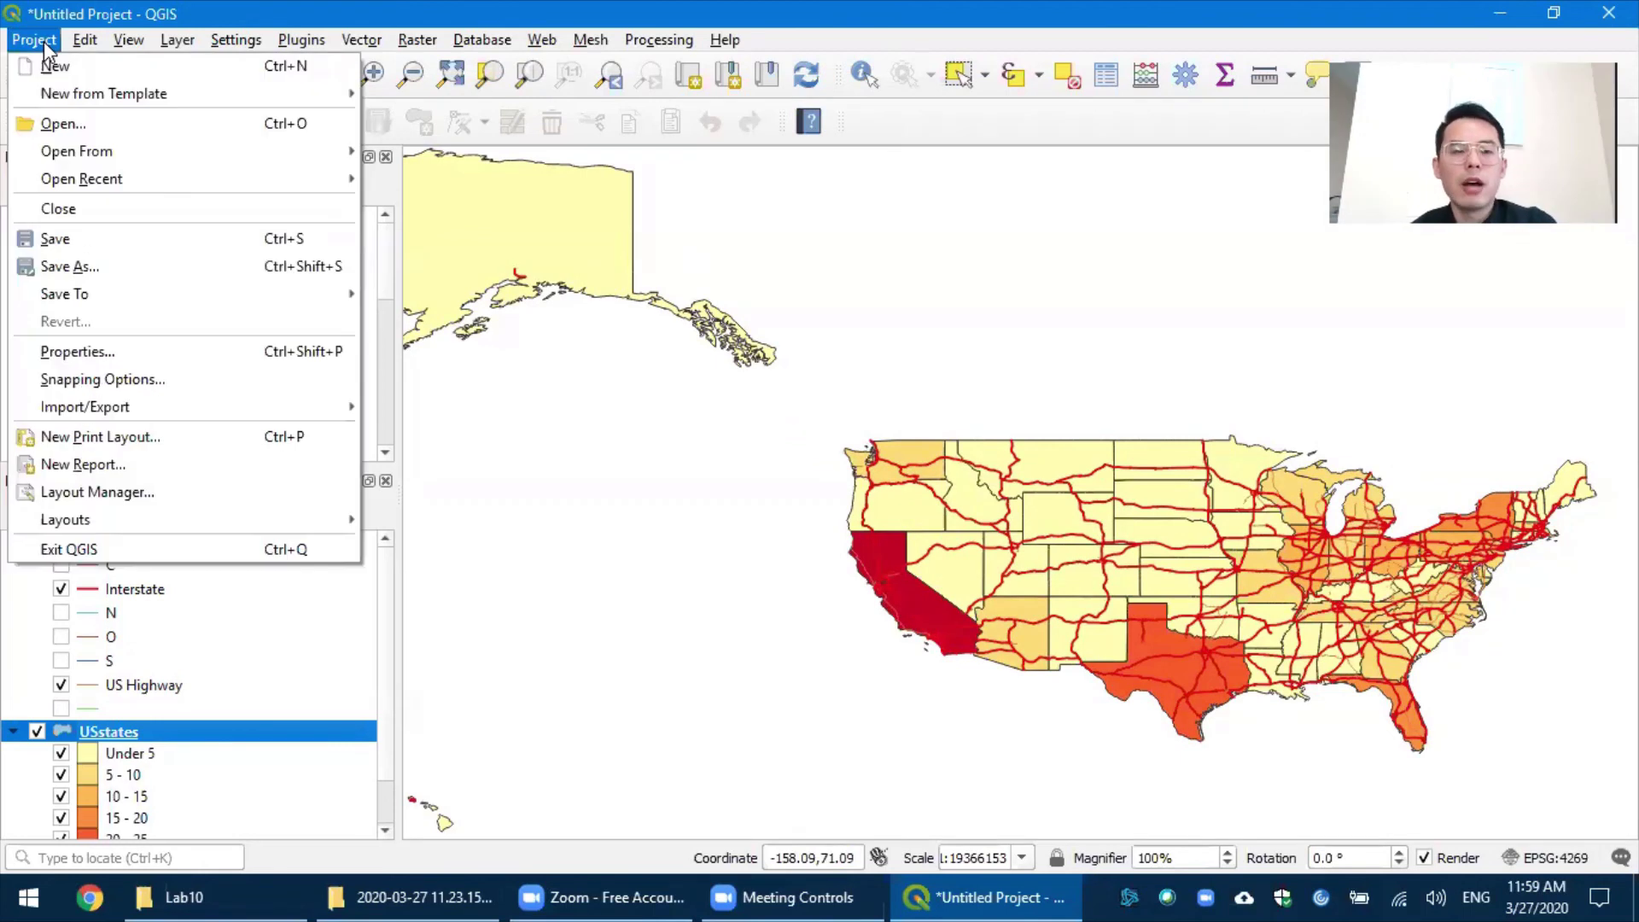